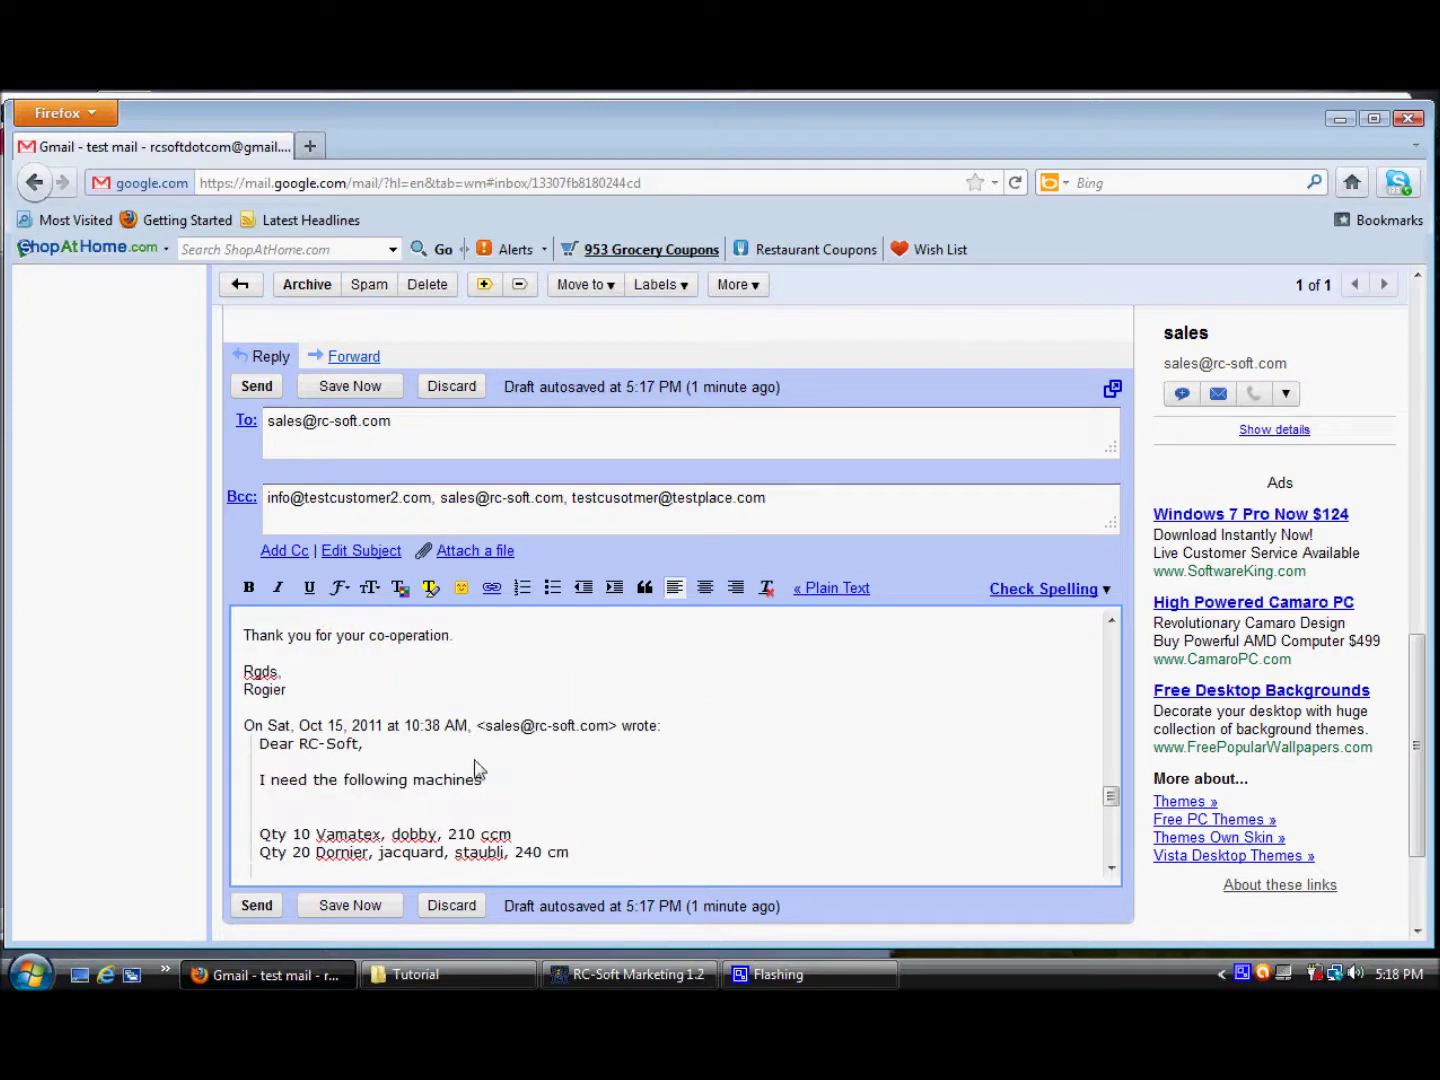
# Switch to RC-Soft Marketing and close the Phrases form to return to the Customers form.
pyautogui.click(598, 974)
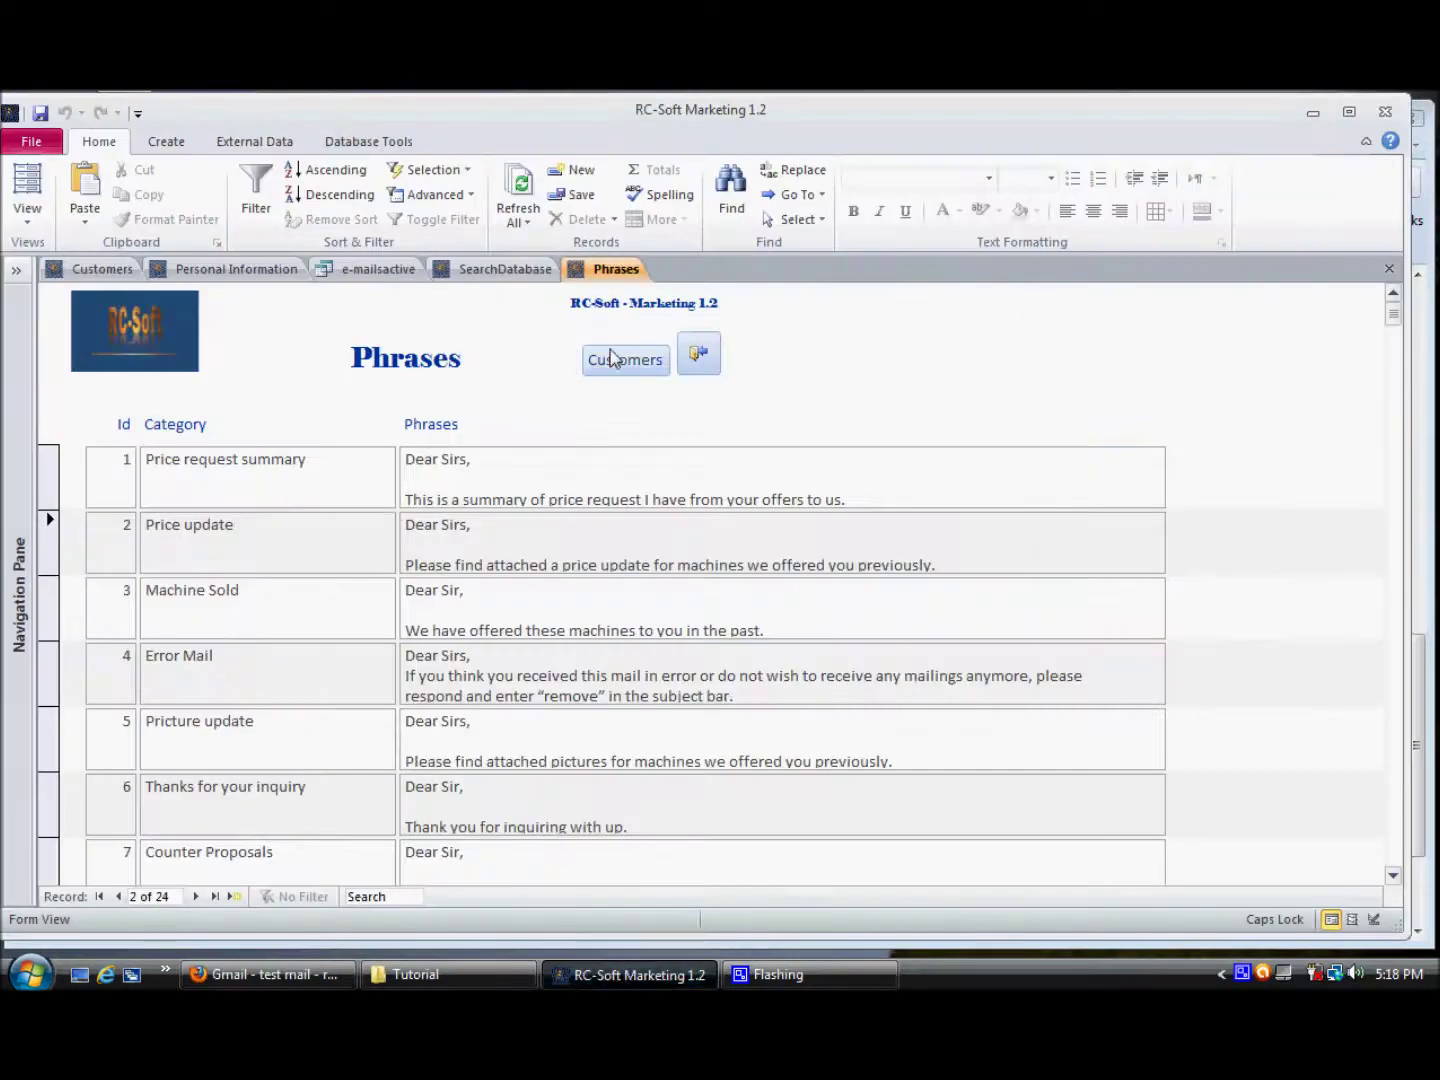
pyautogui.click(697, 353)
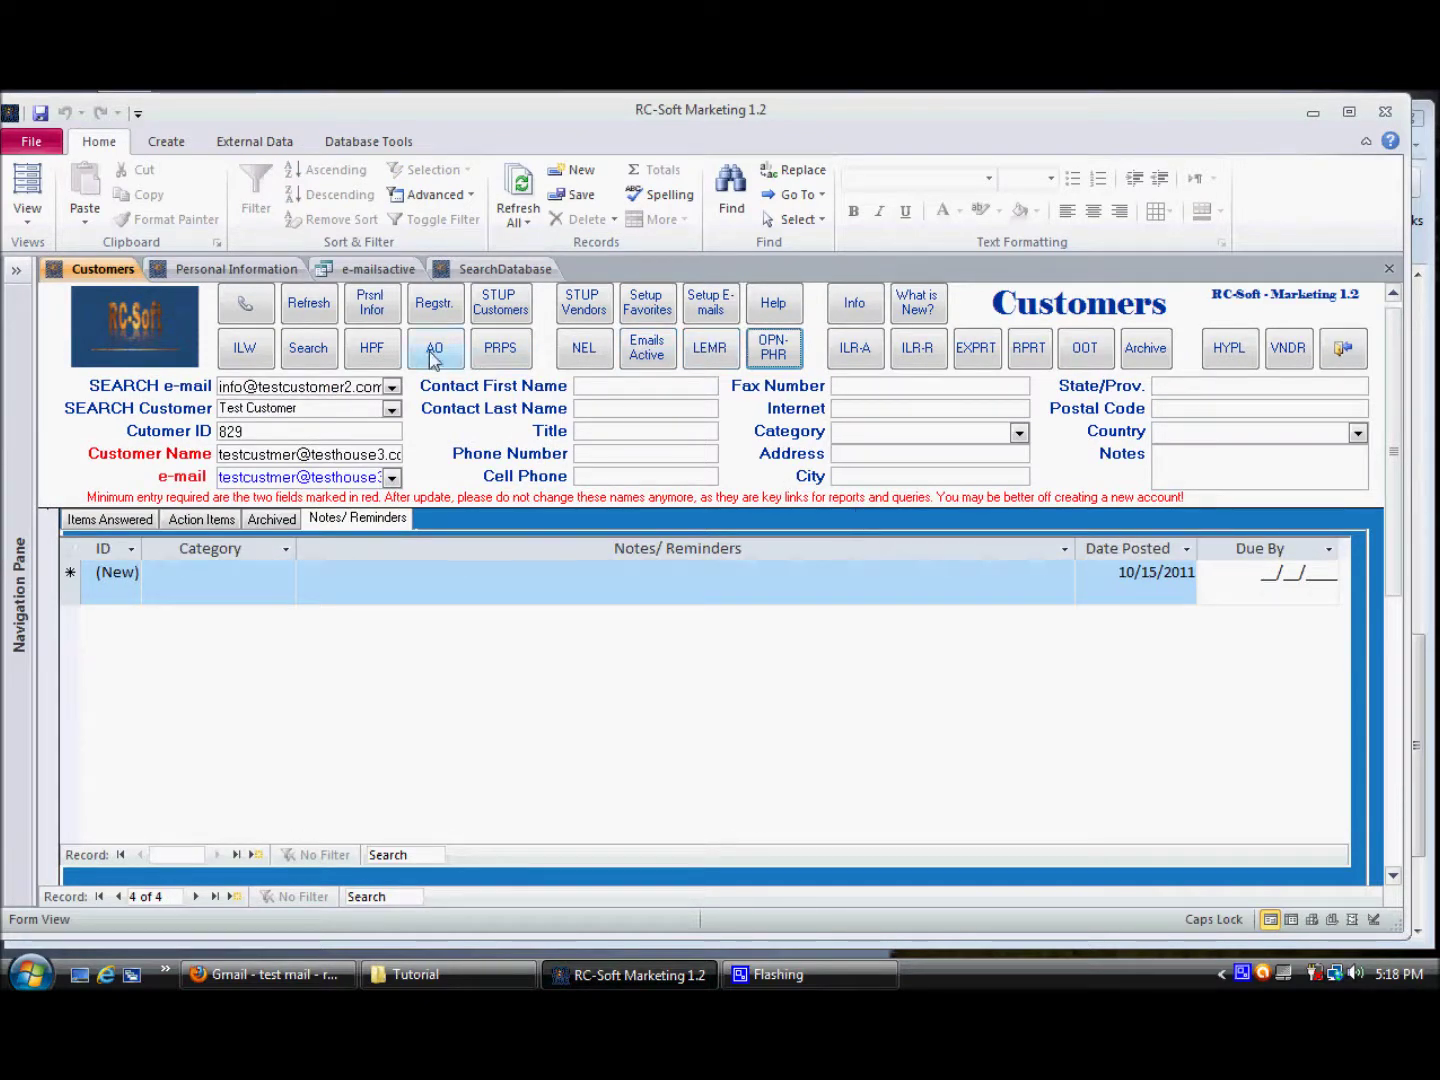
pyautogui.click(233, 896)
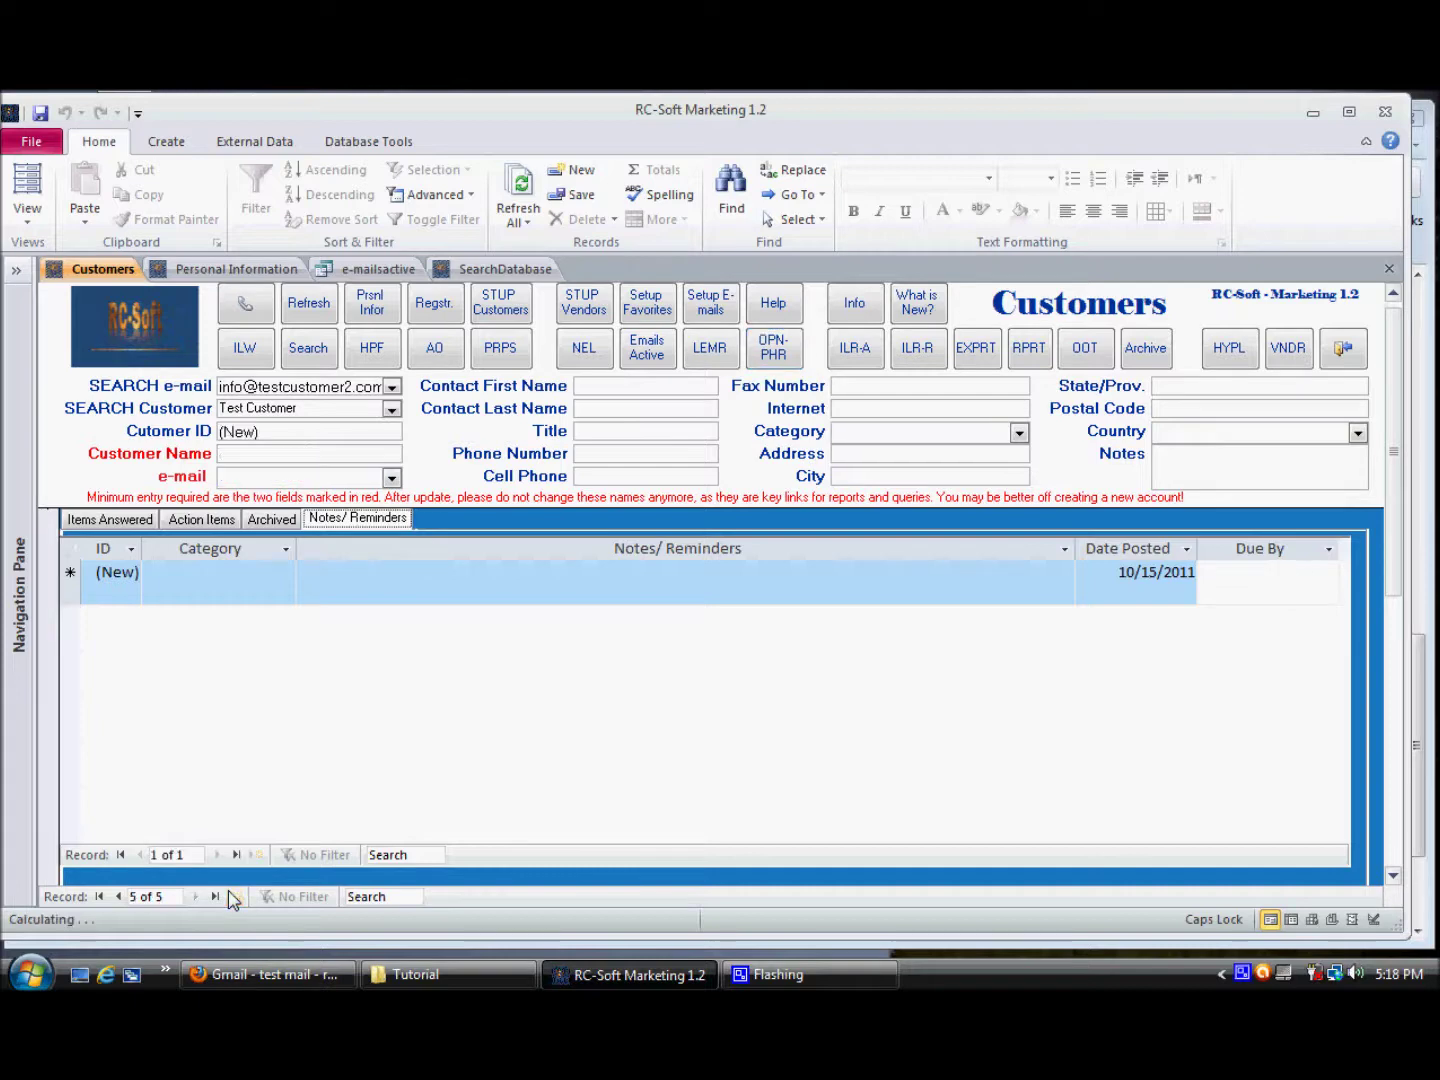
pyautogui.rightClick(254, 477)
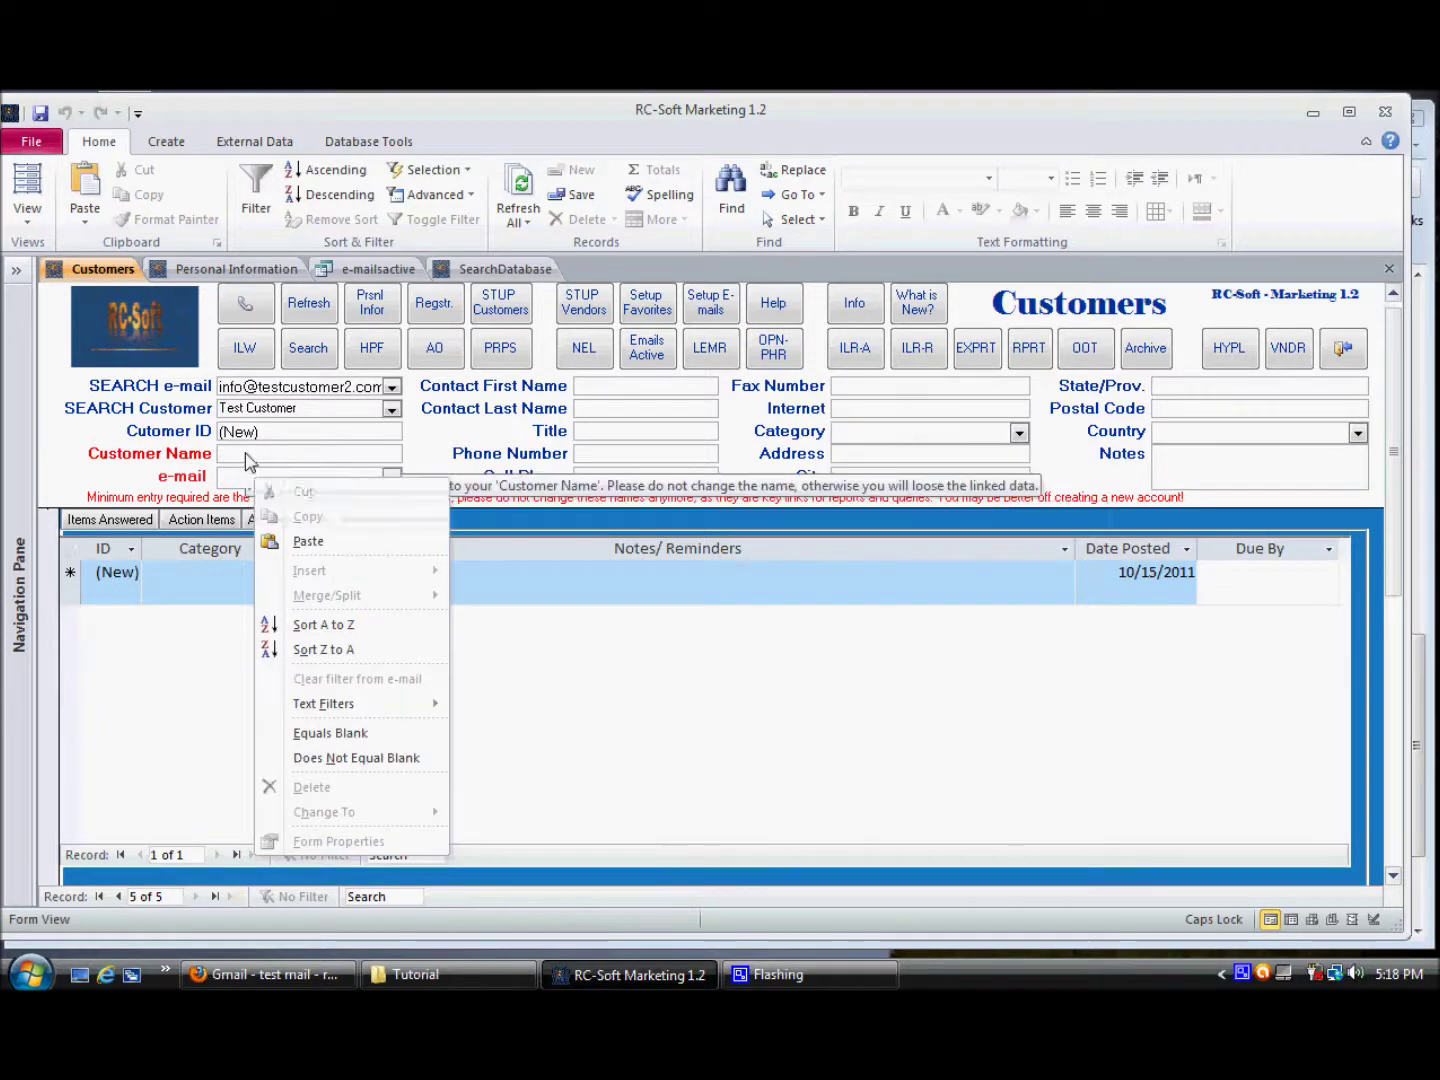
pyautogui.press('Escape')
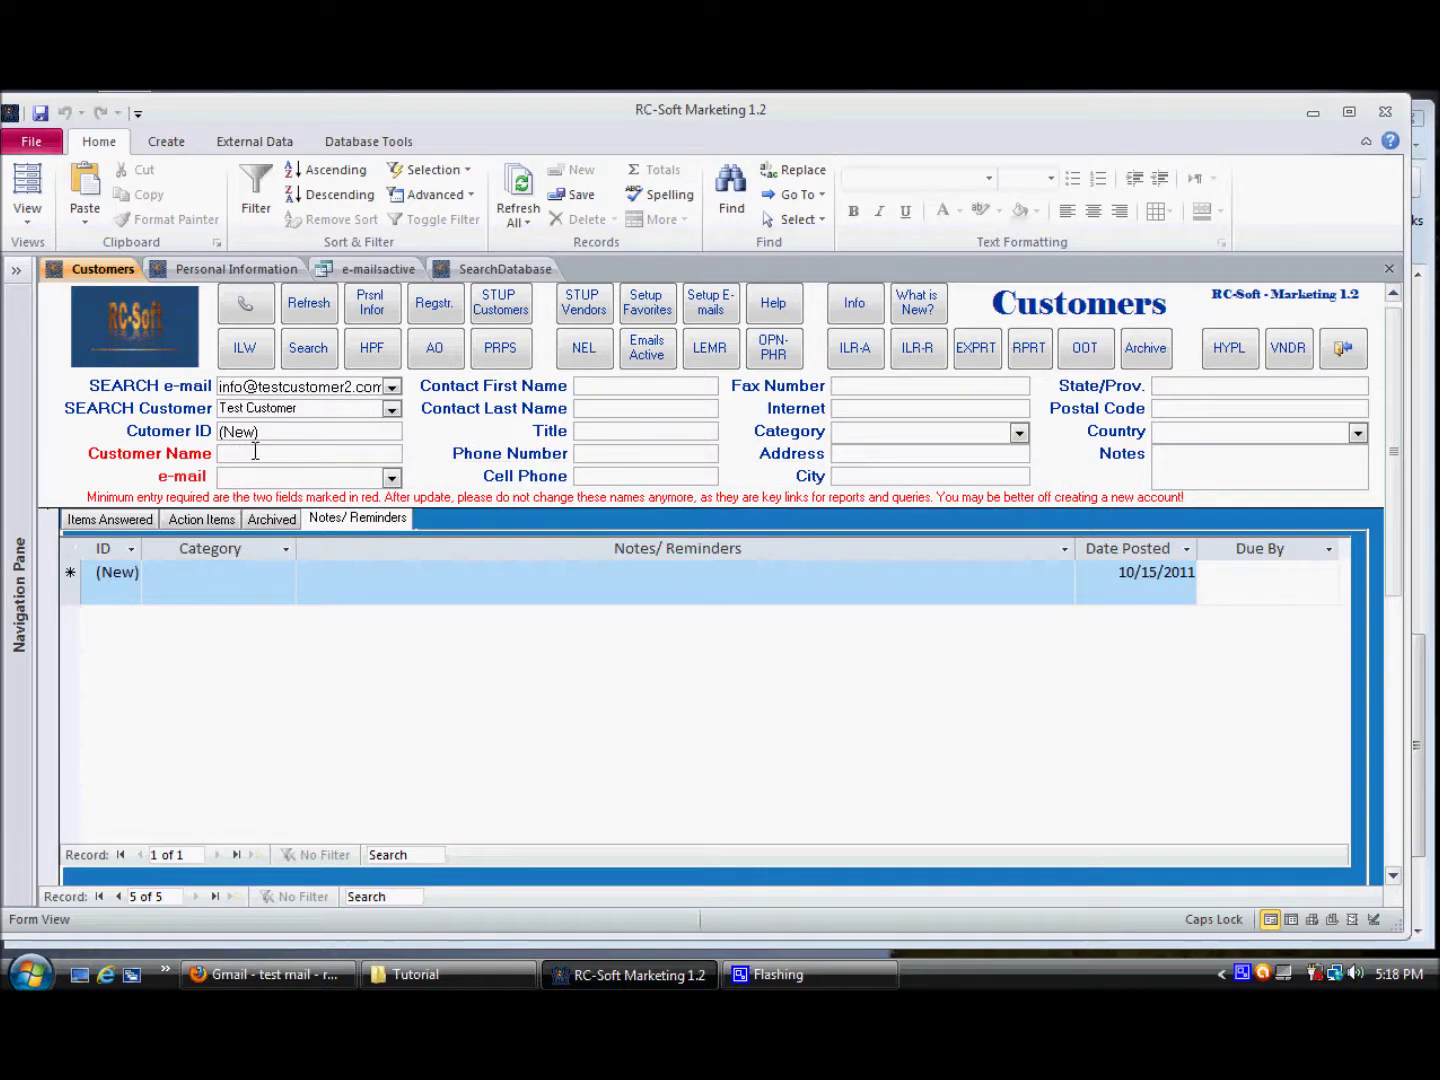
pyautogui.click(255, 452)
pyautogui.click(119, 896)
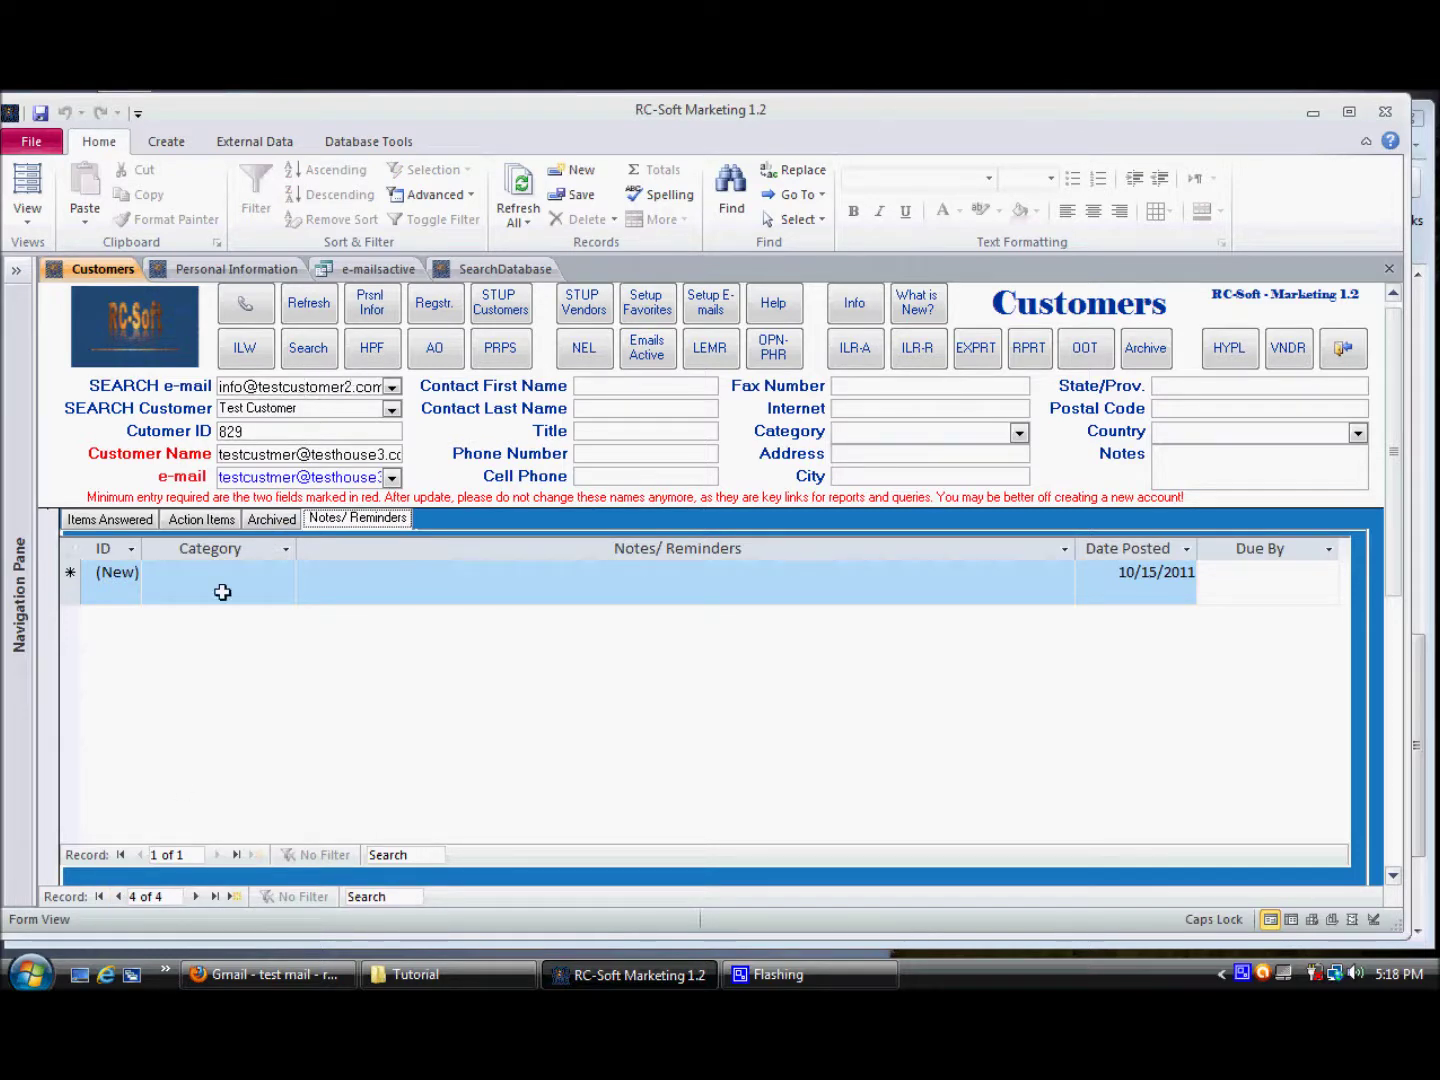
# Switch to the Gmail reply in Firefox and copy the recipient's e-mail address from its To field.
pyautogui.click(248, 978)
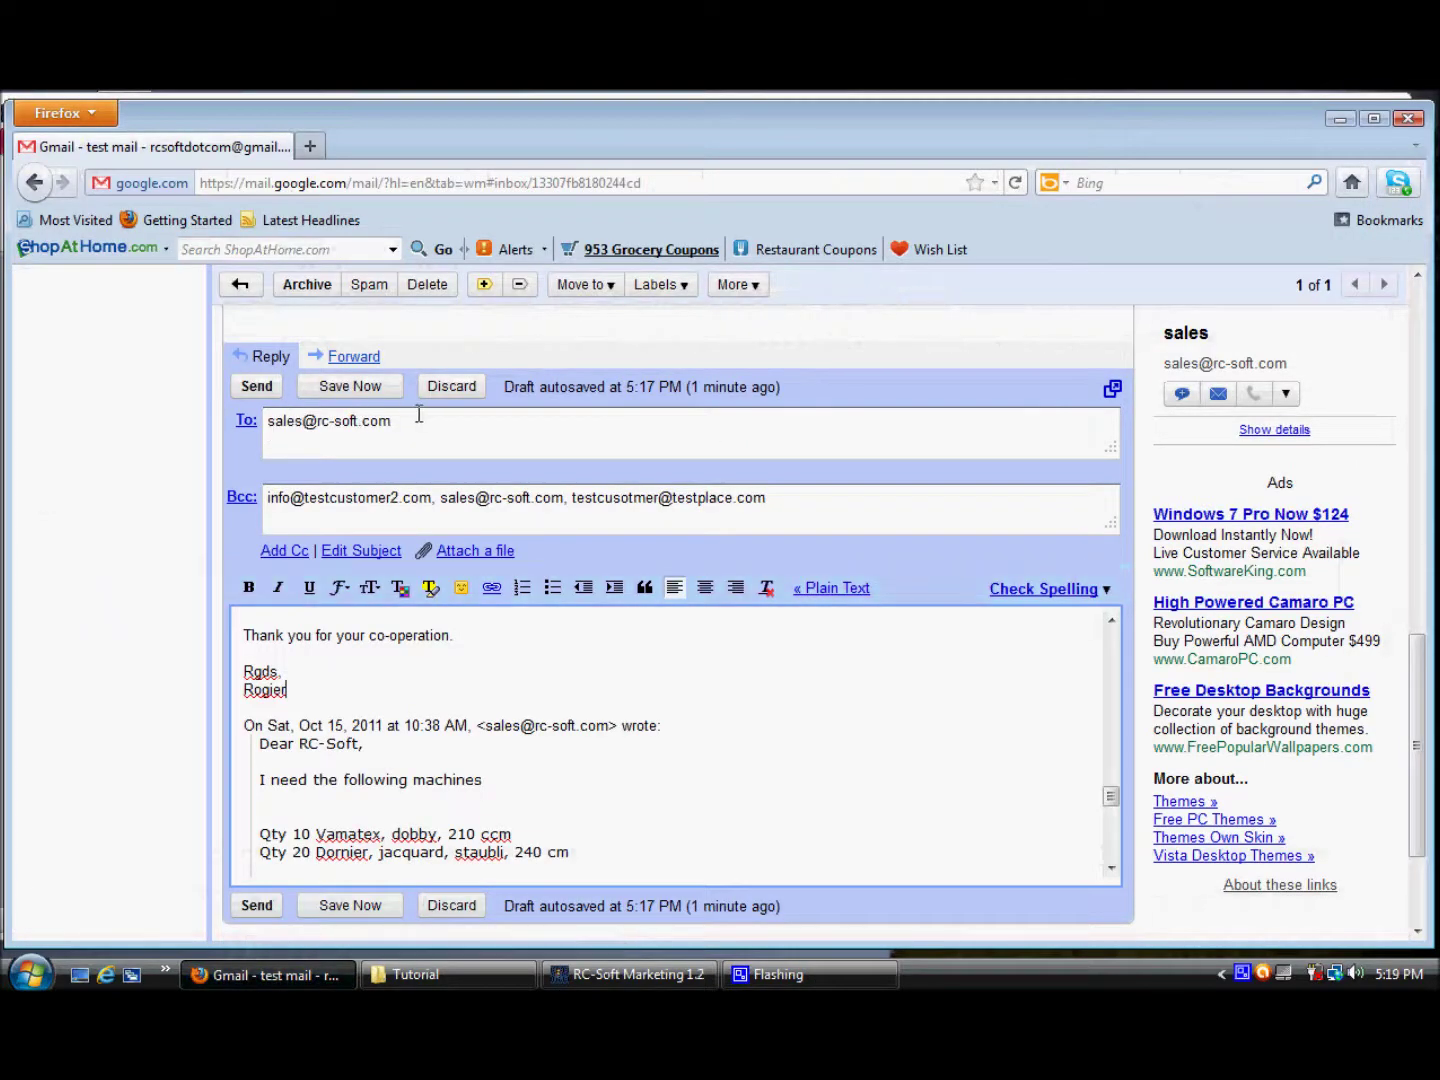
pyautogui.tripleClick(270, 424)
pyautogui.hotkey('ctrl', 'c')
pyautogui.rightClick(285, 421)
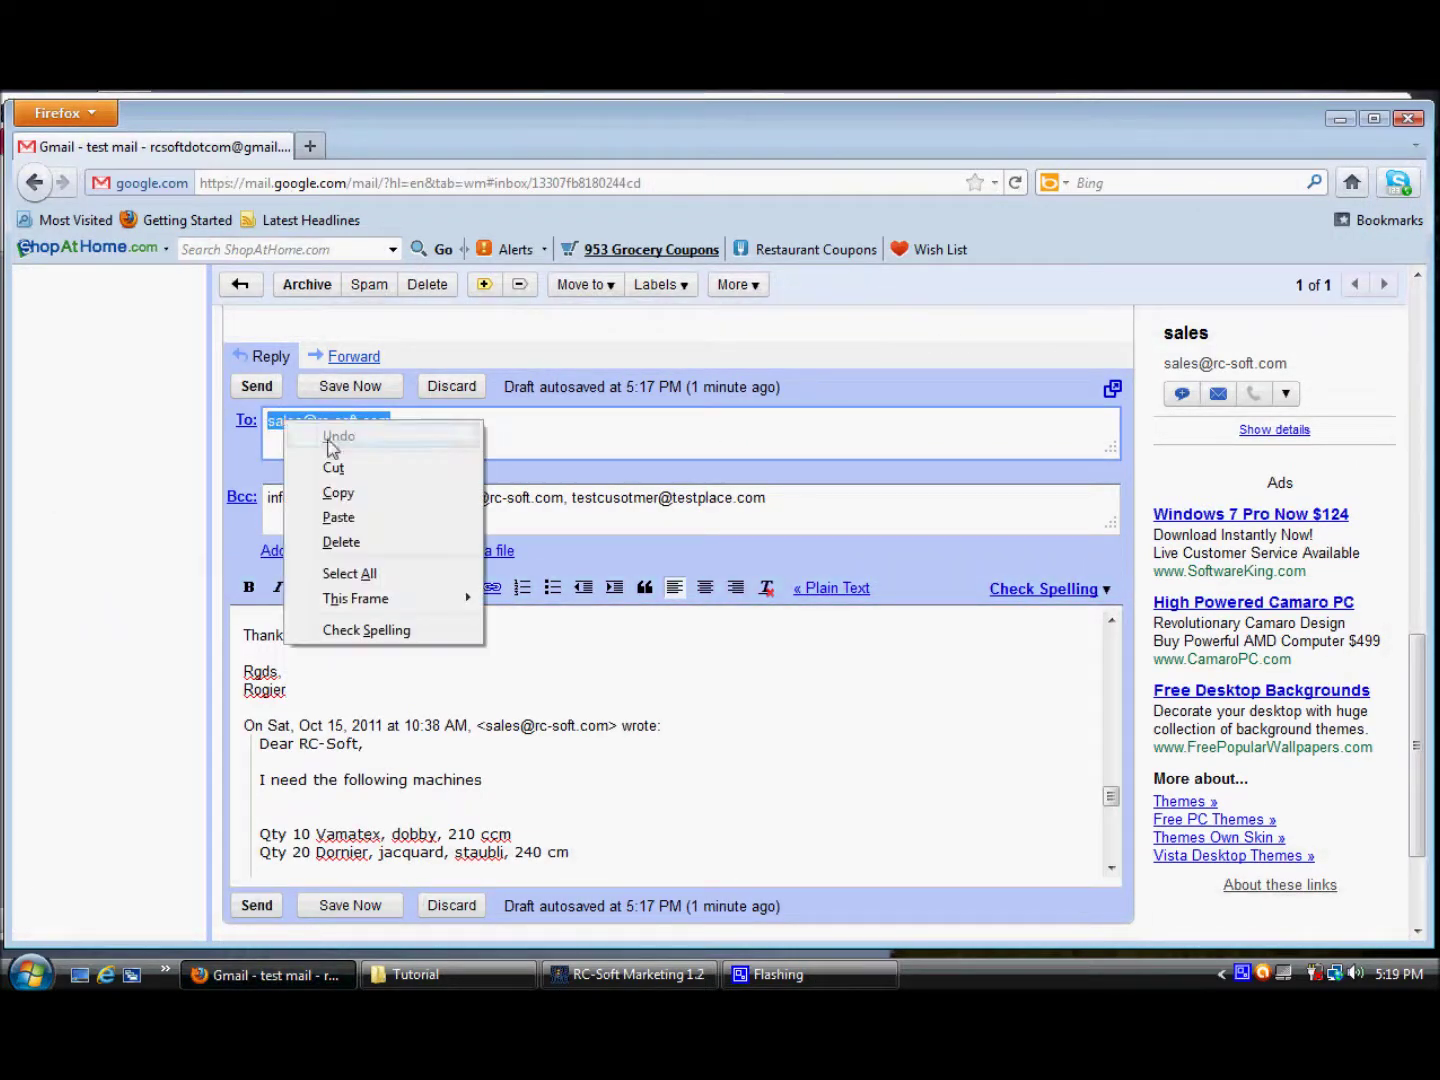
pyautogui.click(371, 493)
# Return to RC-Soft Marketing and look up the customer by pasting the copied address into the SEARCH e-mail field.
pyautogui.click(248, 980)
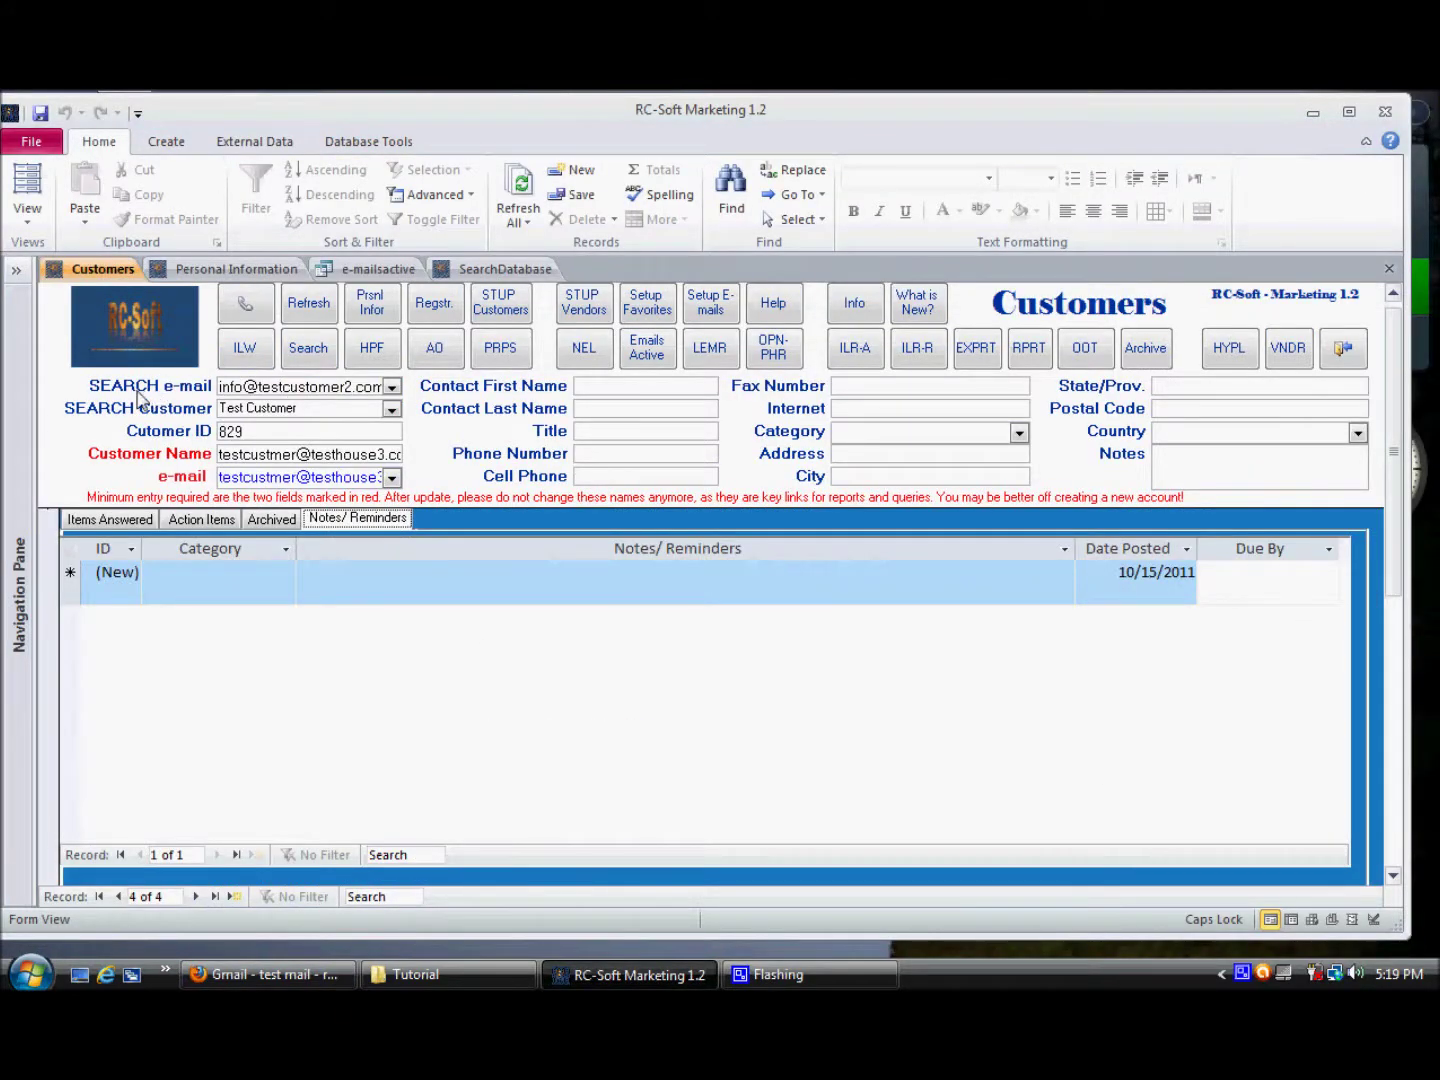
pyautogui.rightClick(251, 386)
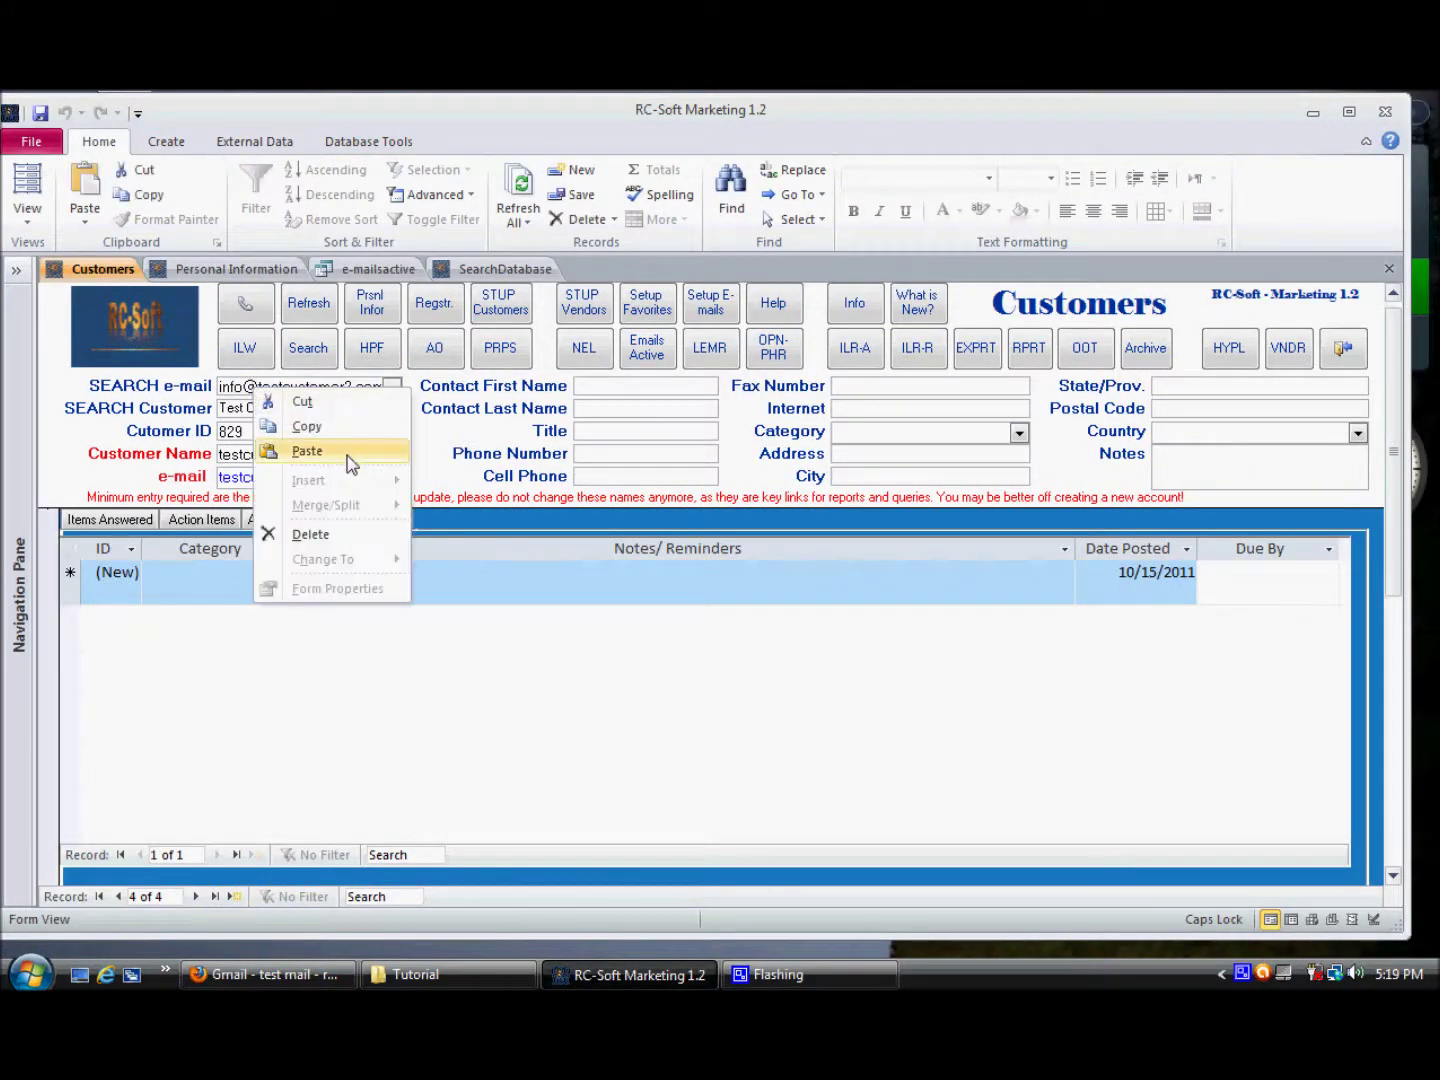
pyautogui.click(307, 451)
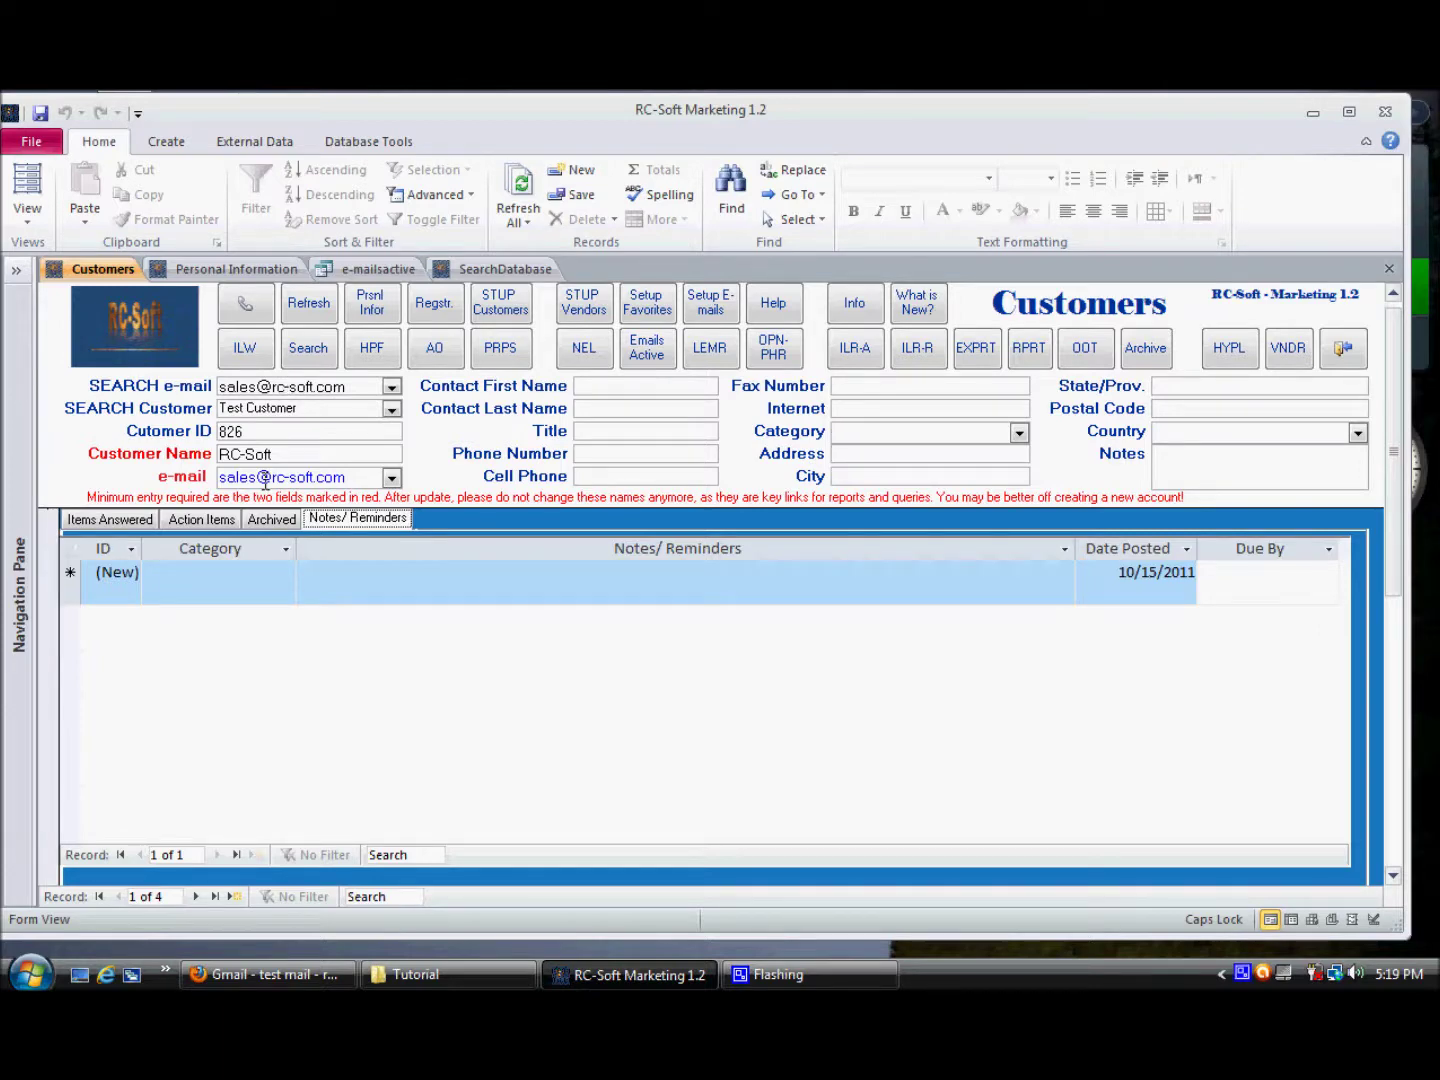
pyautogui.click(303, 411)
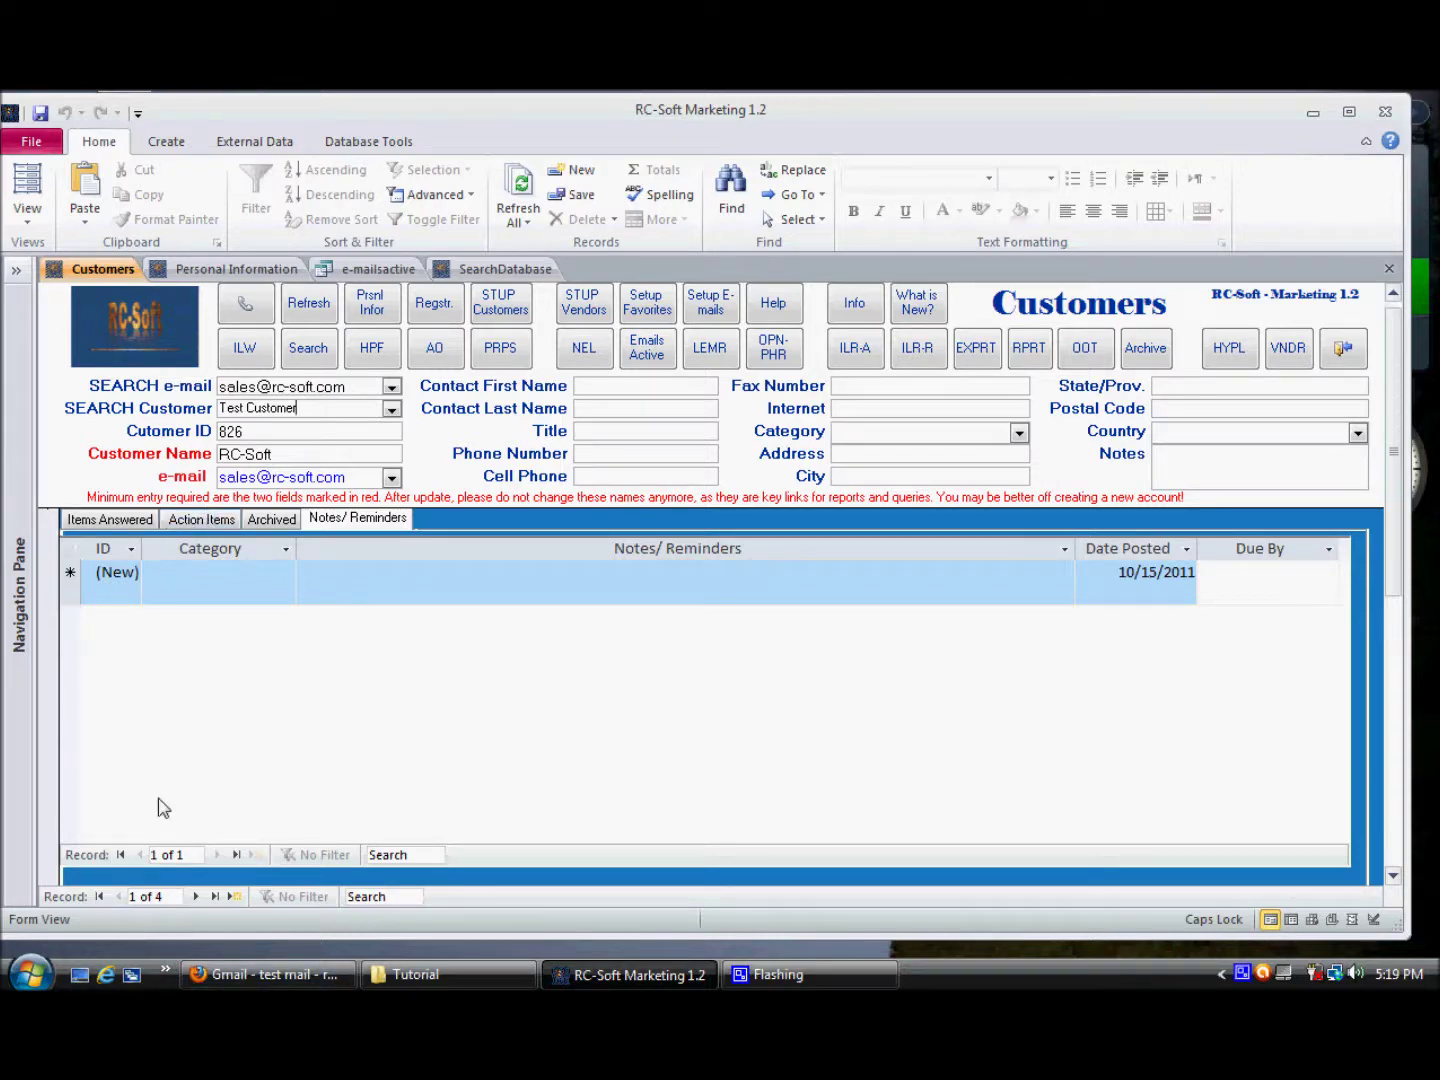
pyautogui.click(282, 437)
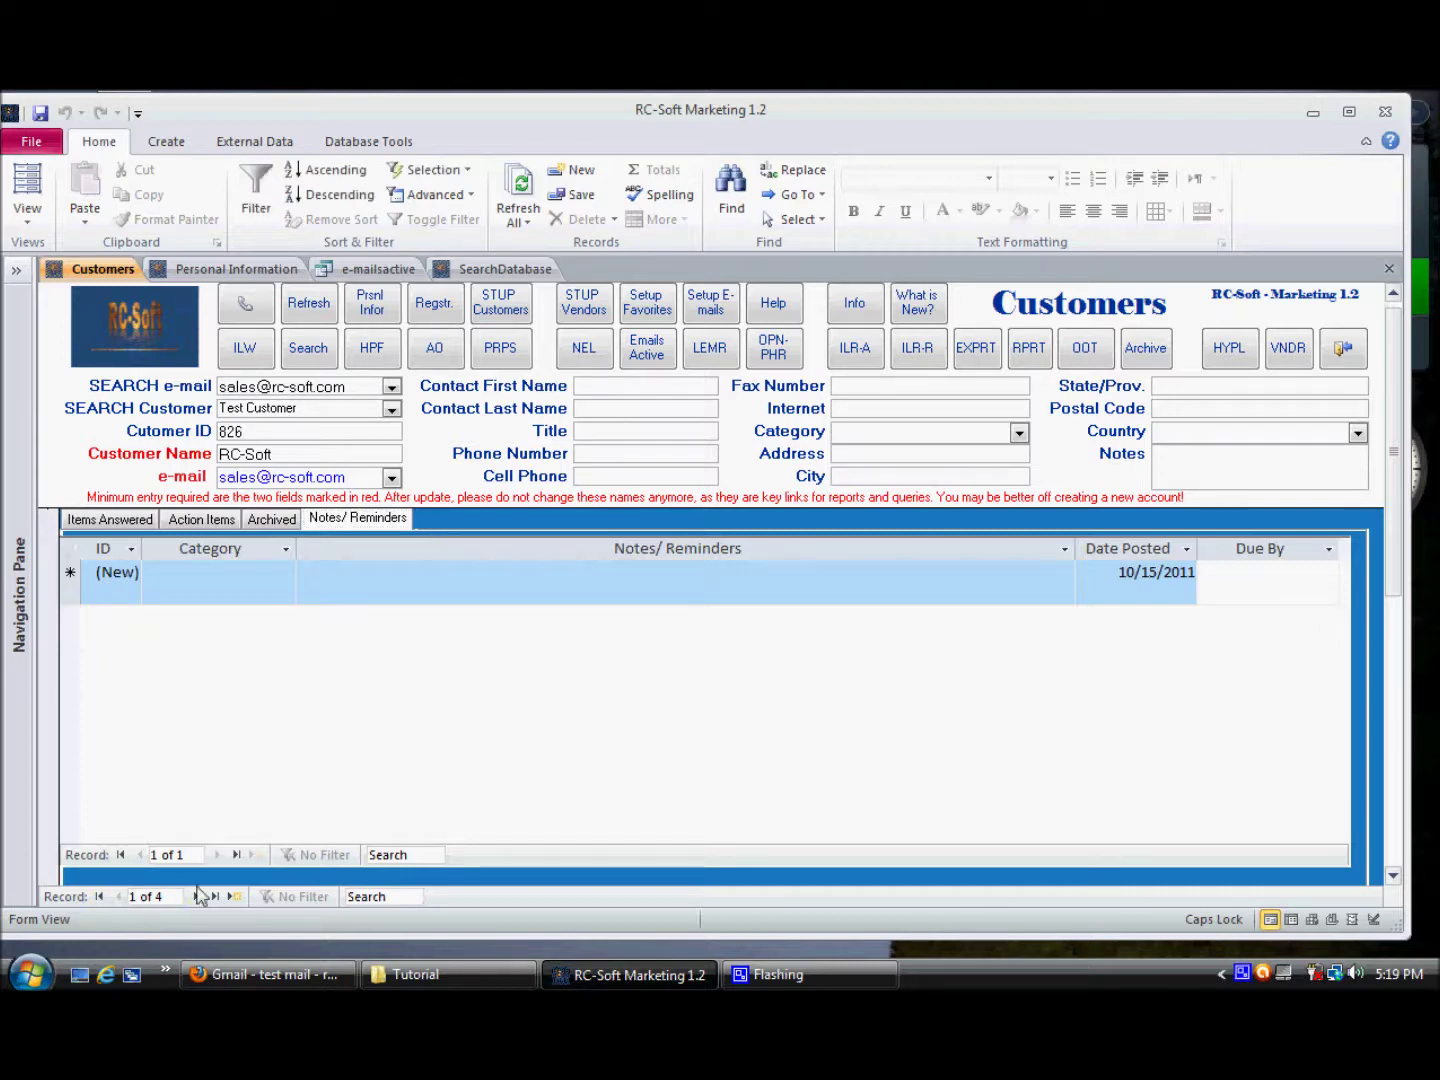
# Go to the Test Customer2 record and add an answered item with reference 5439.
pyautogui.click(196, 896)
pyautogui.click(196, 896)
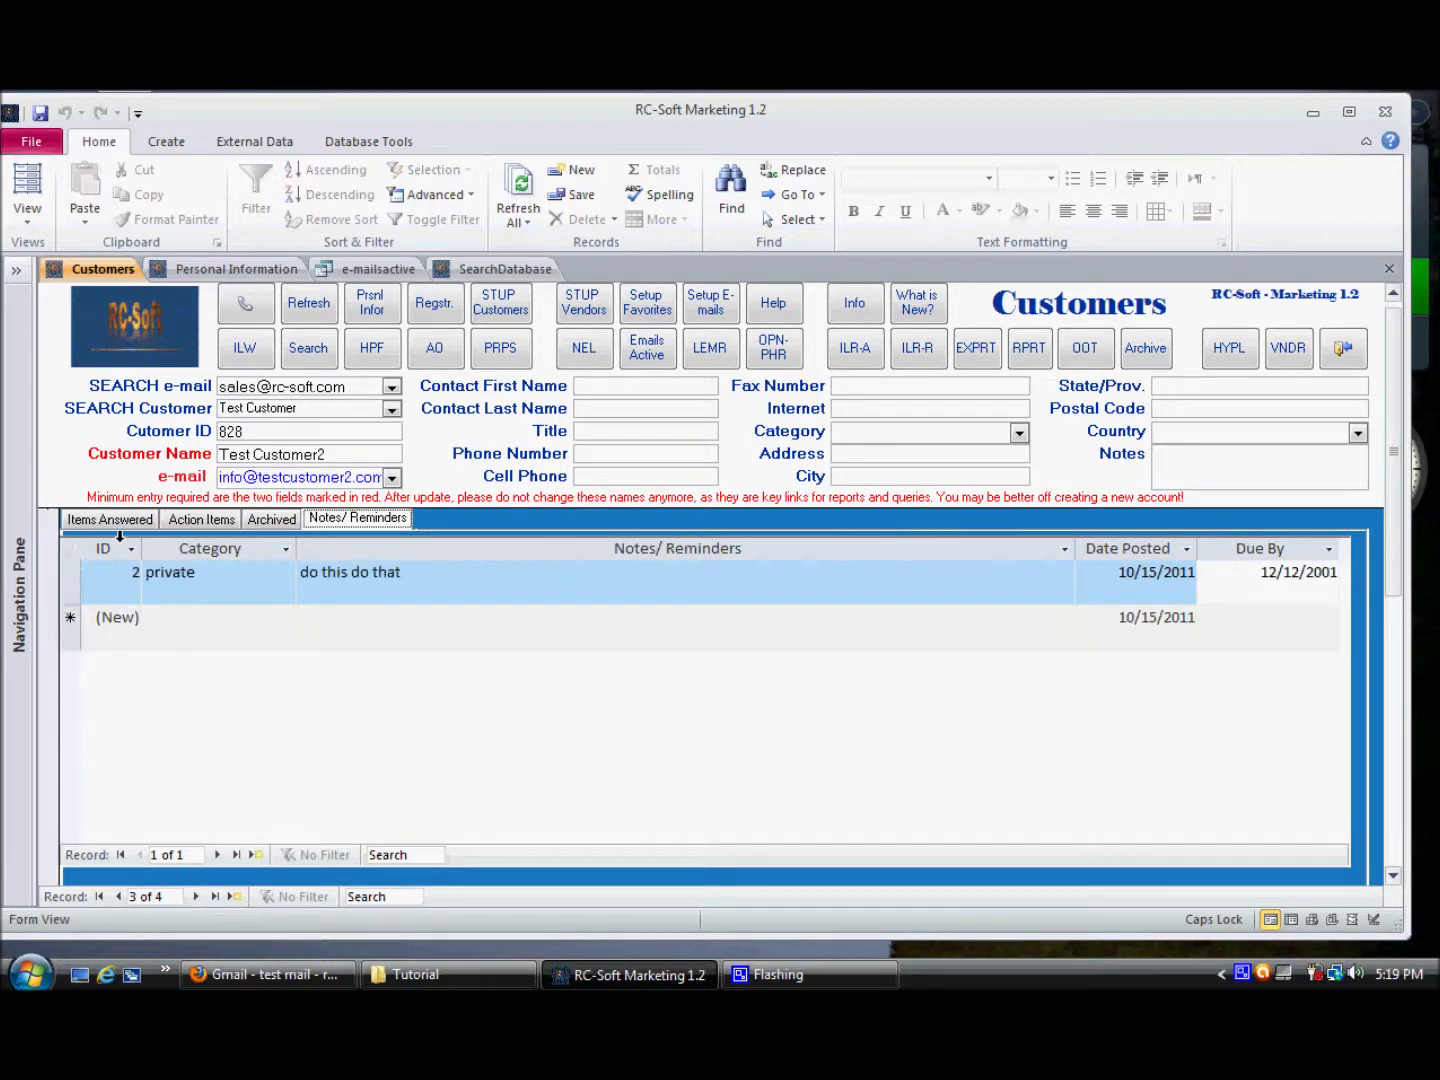
pyautogui.click(118, 520)
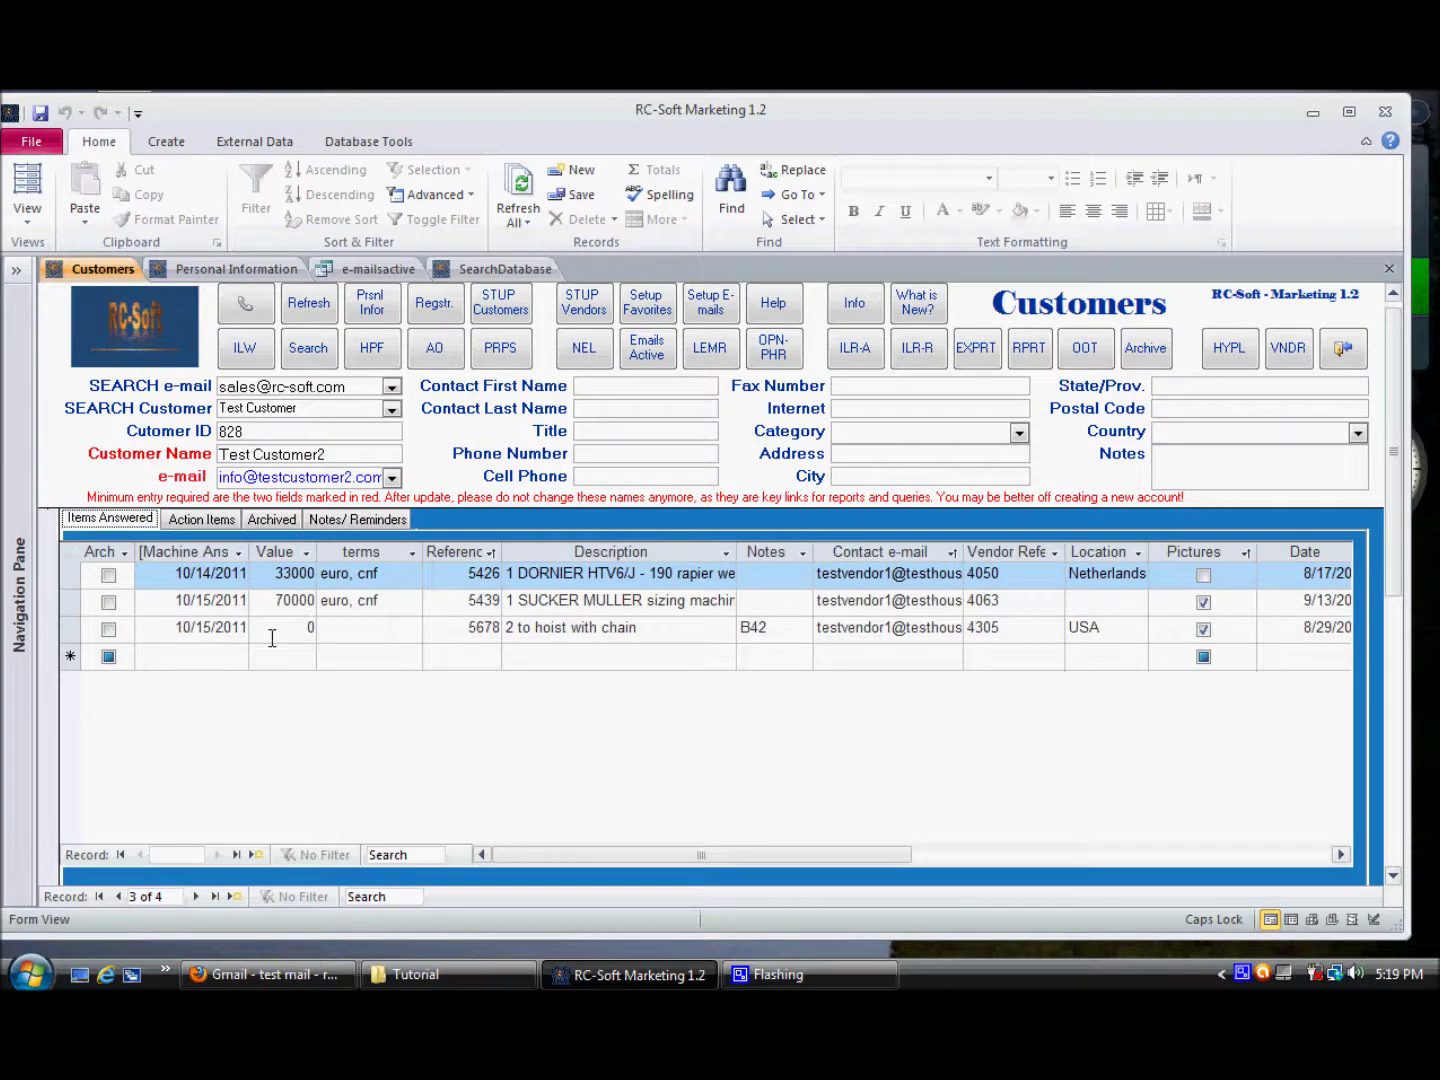
pyautogui.click(505, 658)
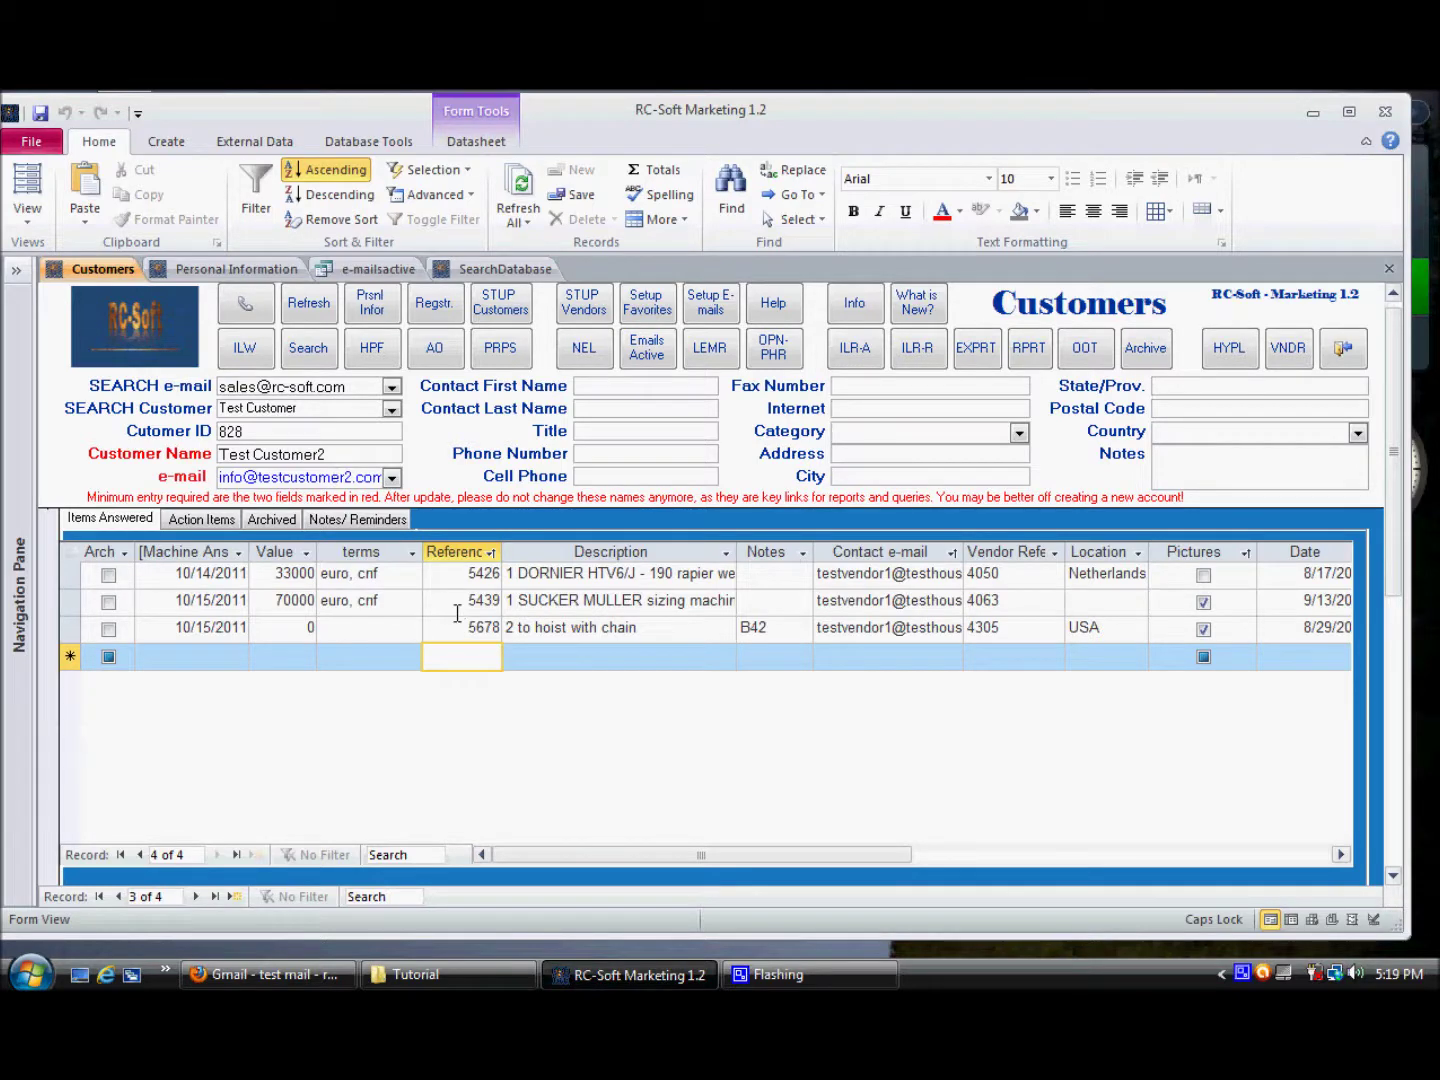
pyautogui.write('5439')
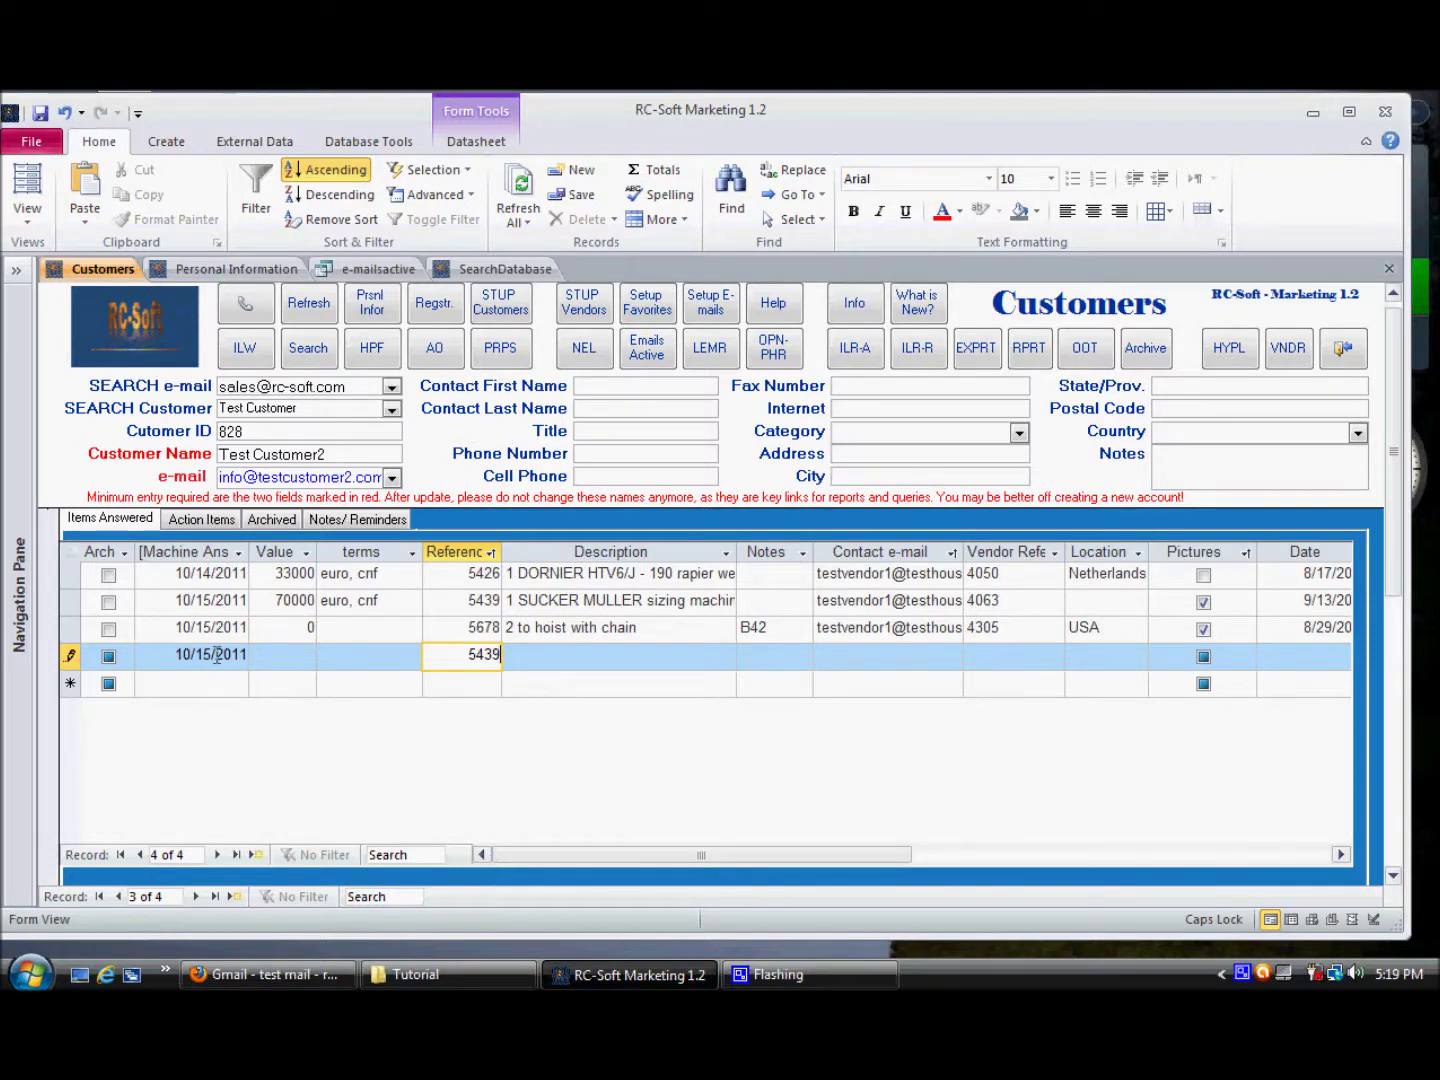
pyautogui.click(361, 651)
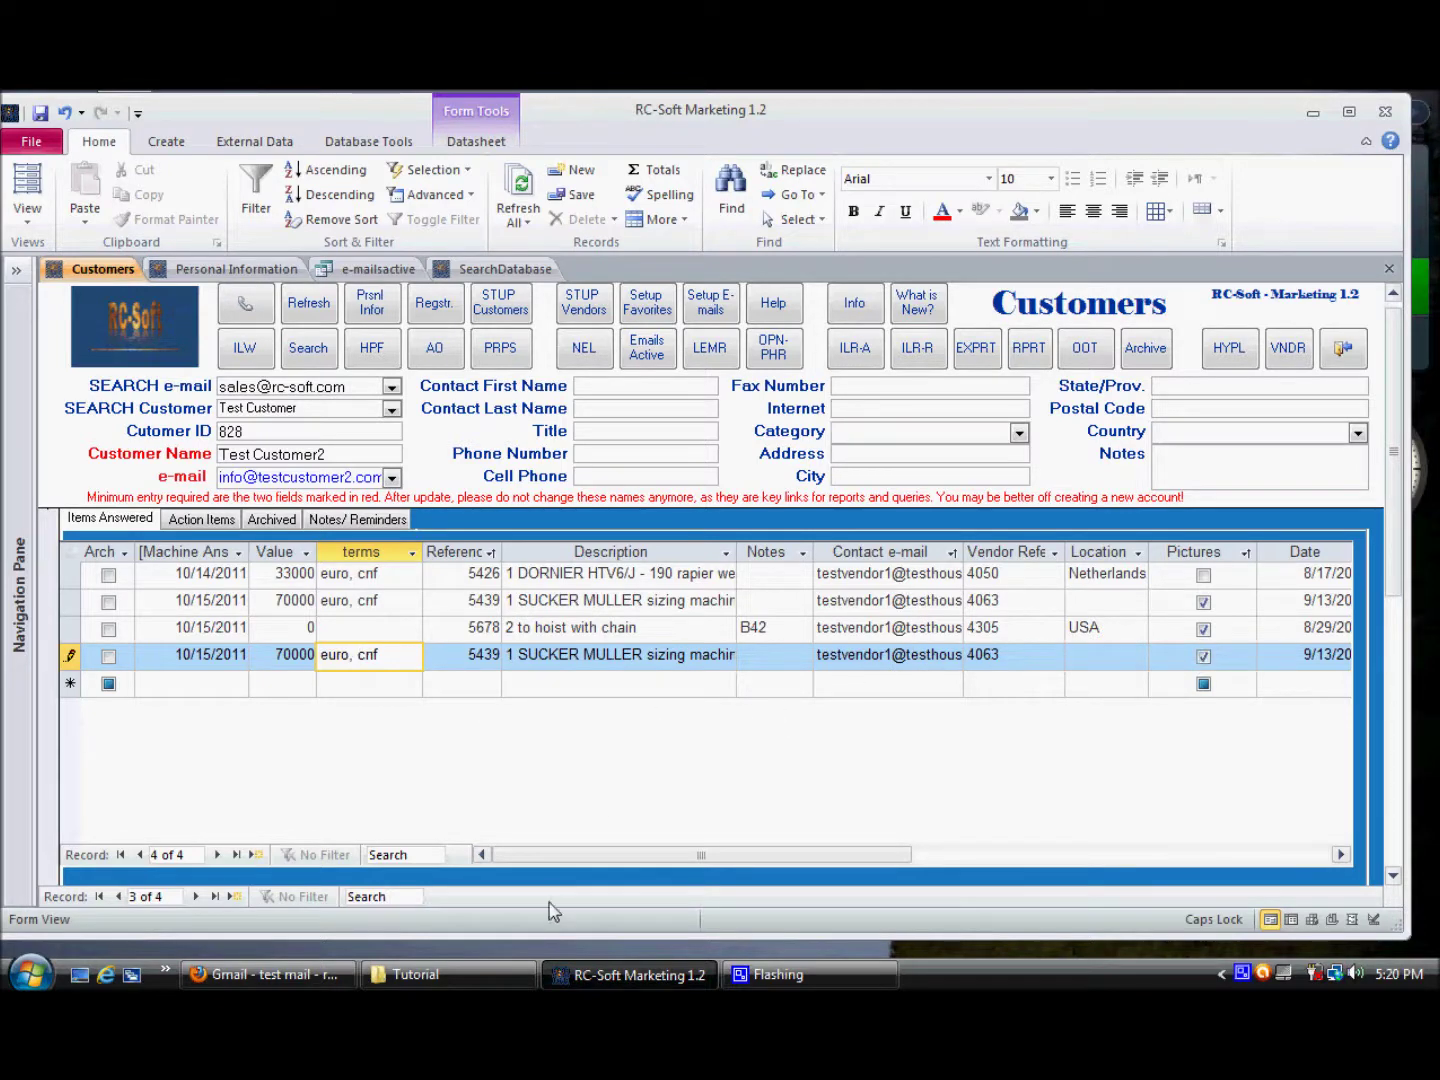
pyautogui.moveTo(552, 856); pyautogui.dragTo(620, 886)
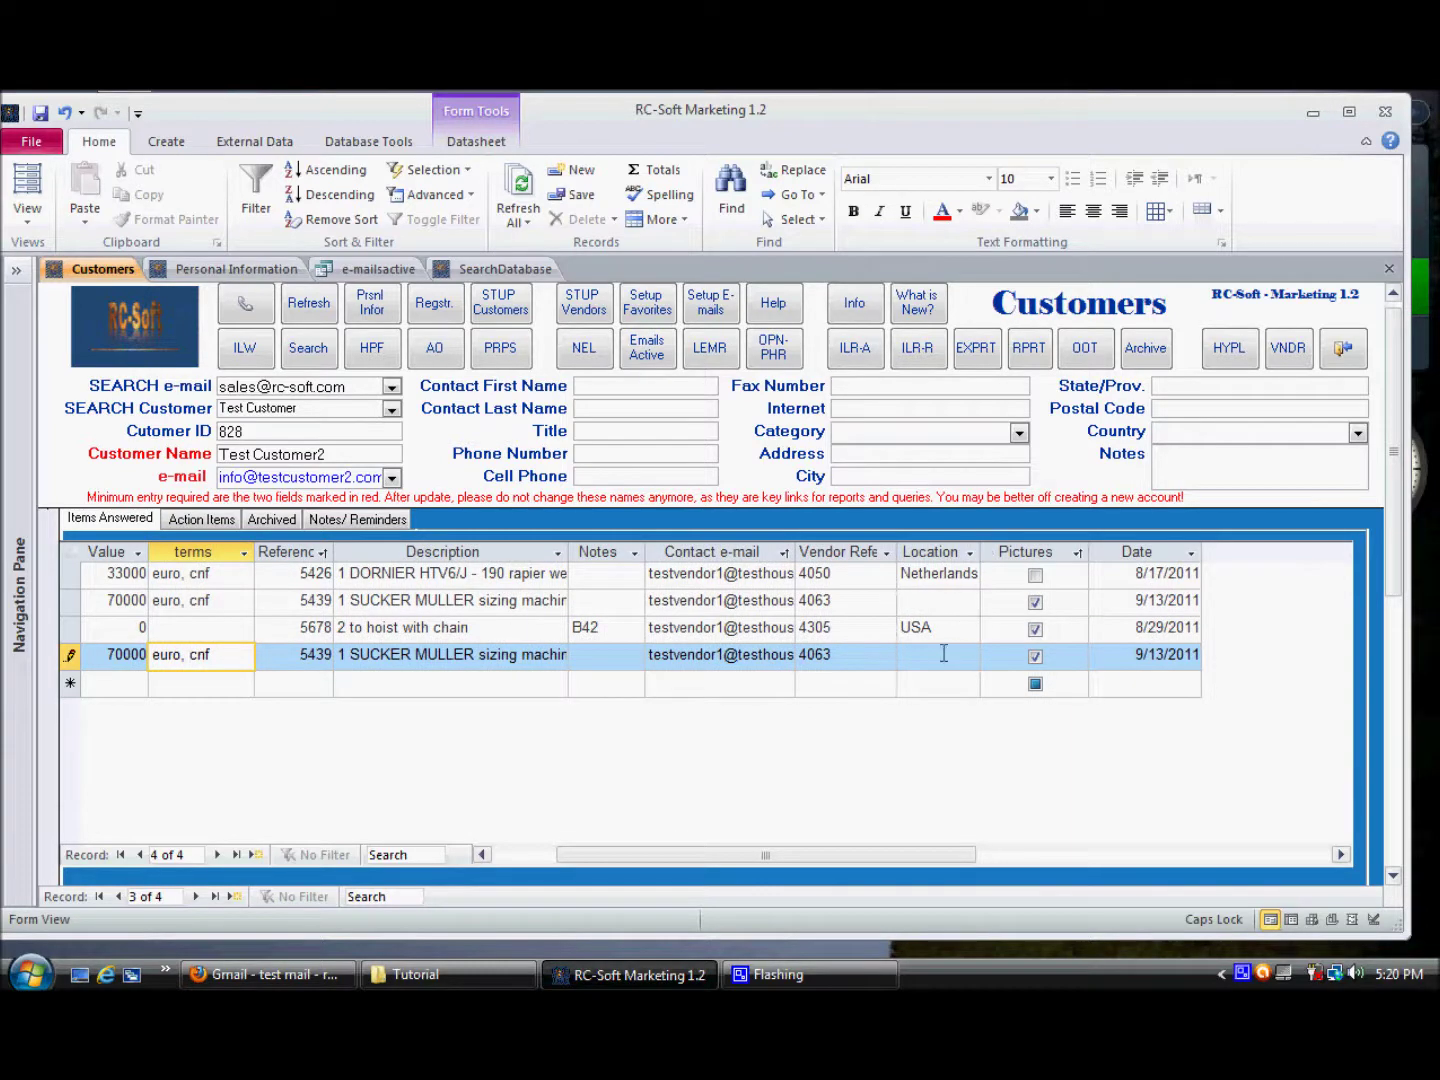
pyautogui.moveTo(689, 855); pyautogui.dragTo(625, 866)
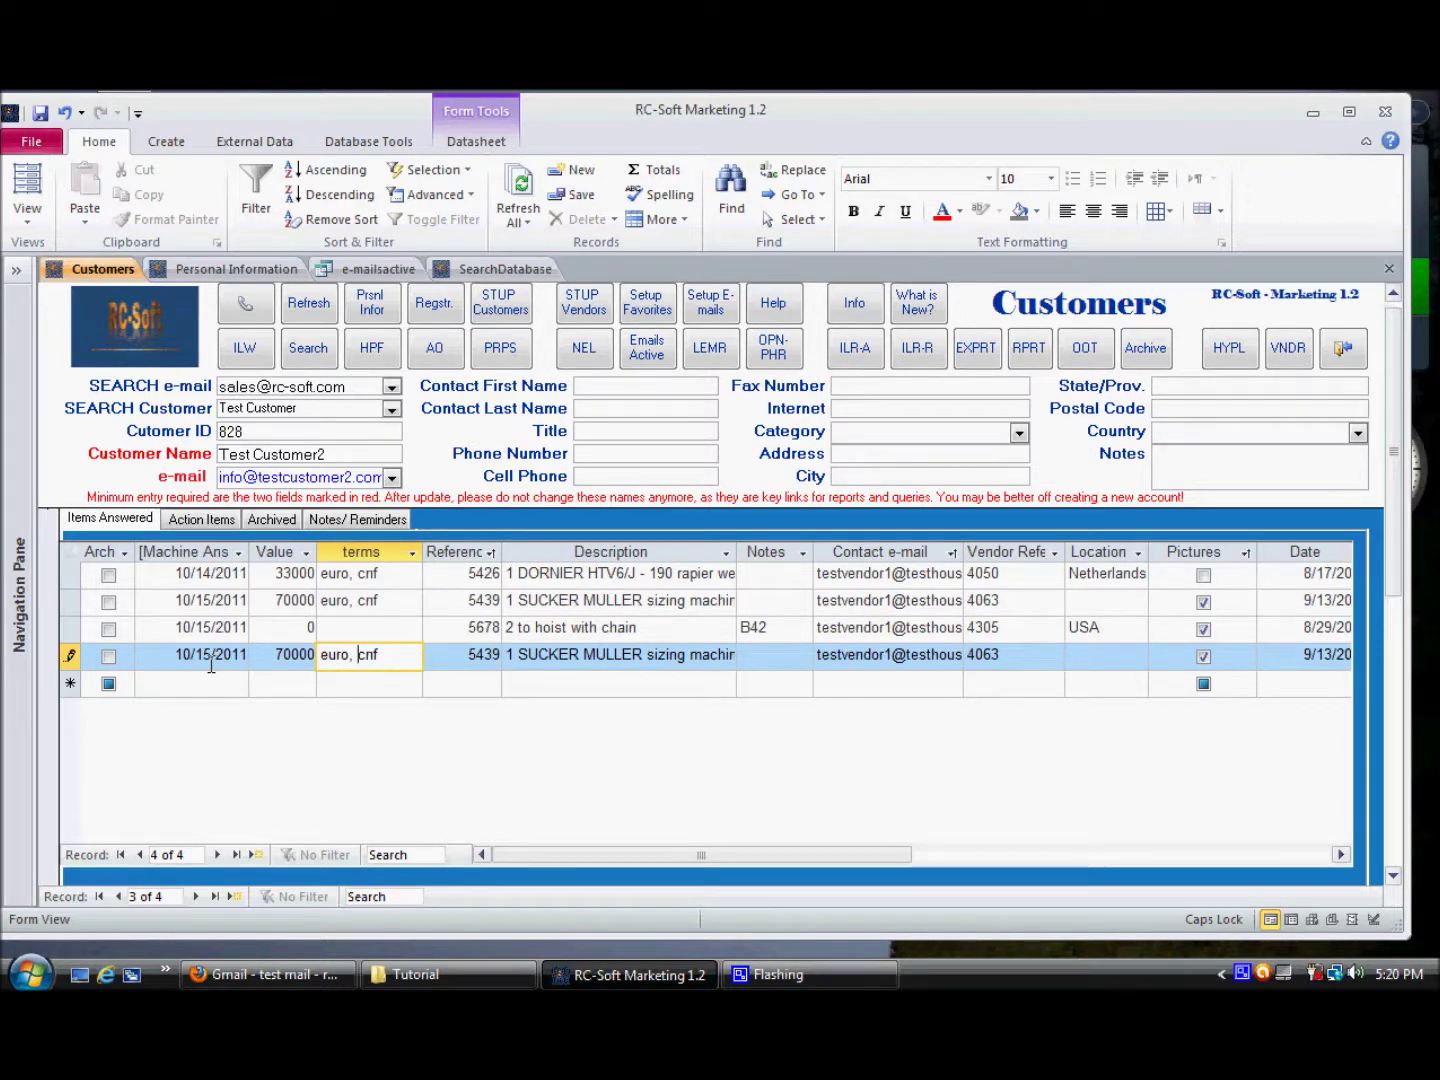
# In Test Customer2's action items, set the Action of the reference 5439 row to LSKA;SALK;SA.
pyautogui.click(200, 519)
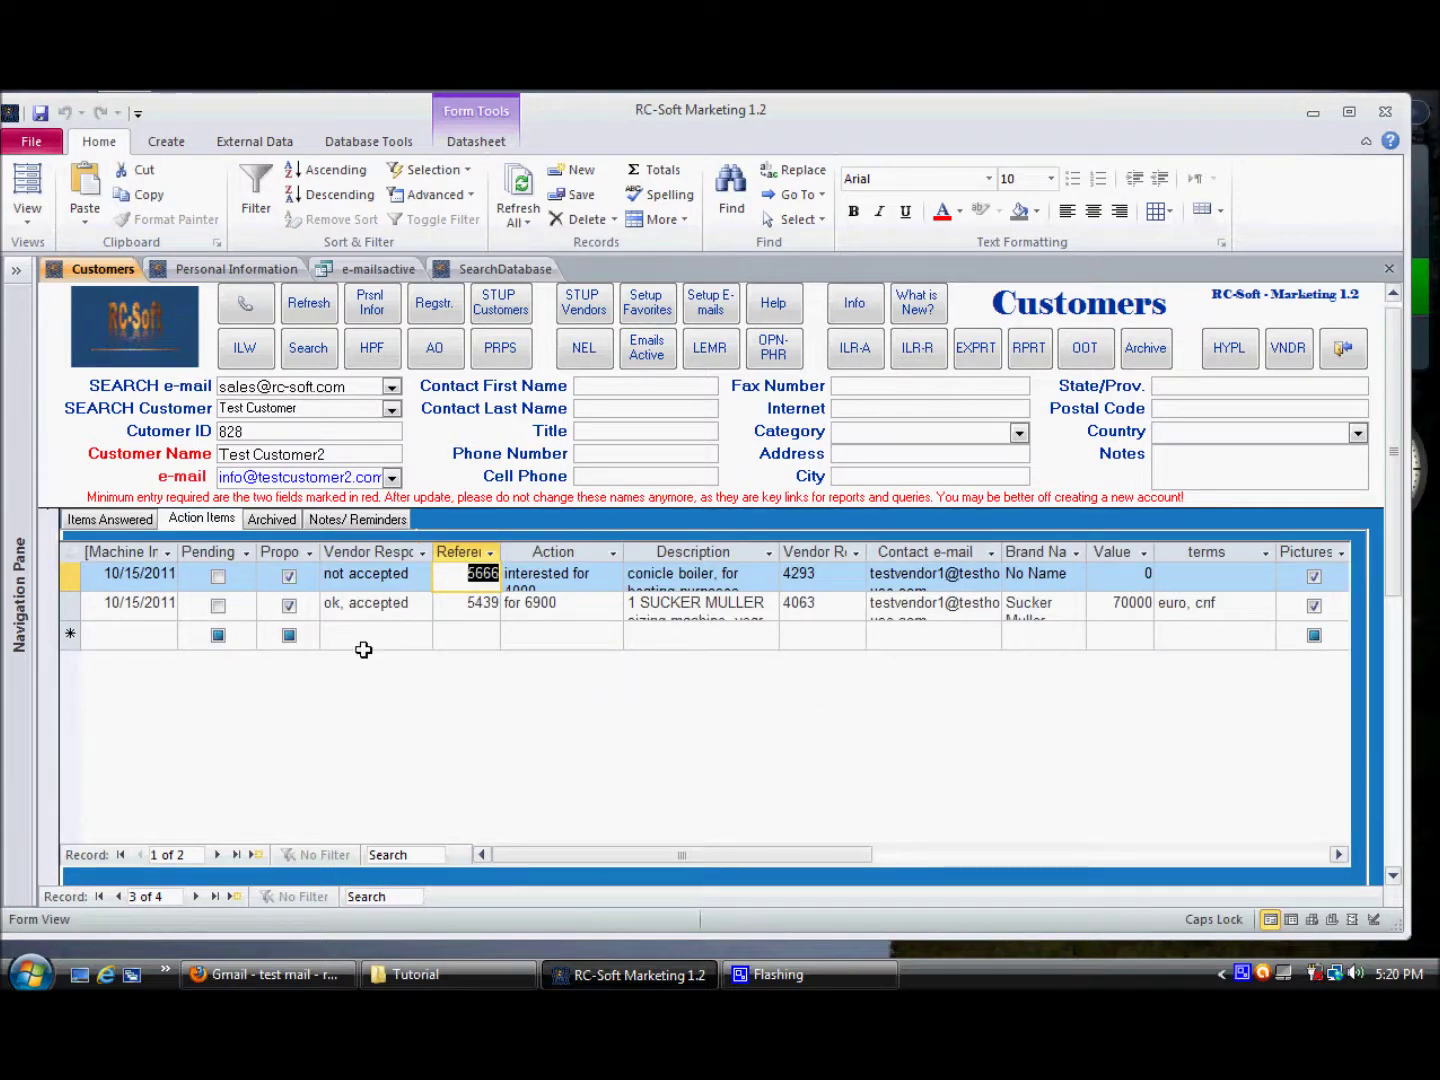
pyautogui.click(516, 608)
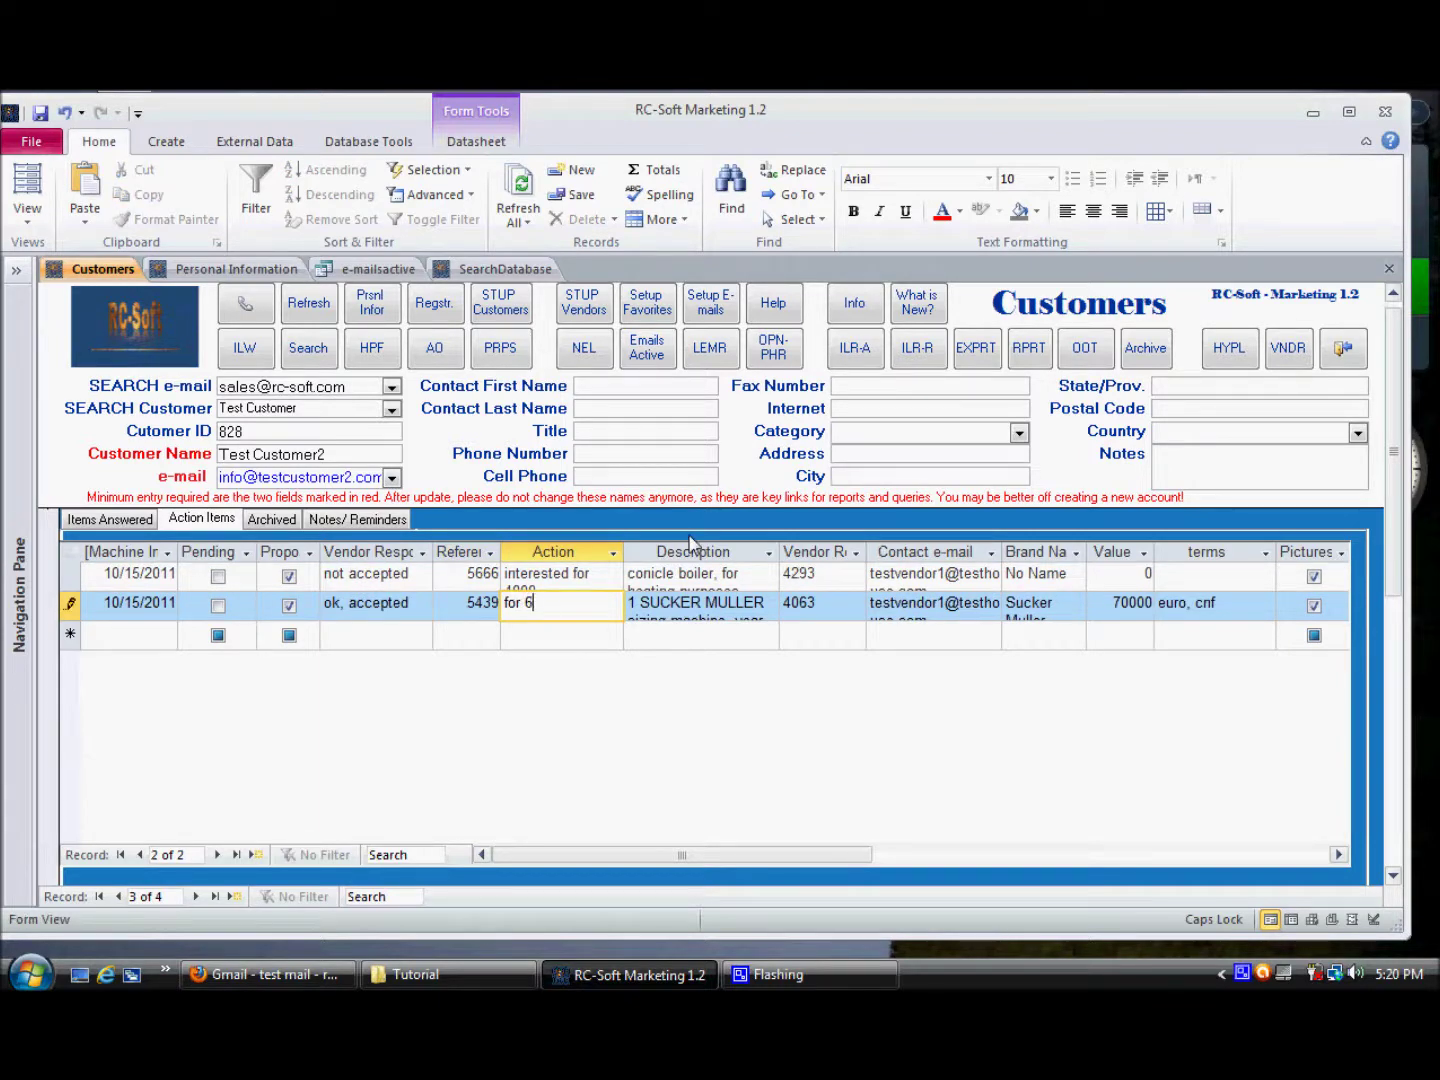
pyautogui.write('LSKA;SALK;SA')
pyautogui.press('Tab')
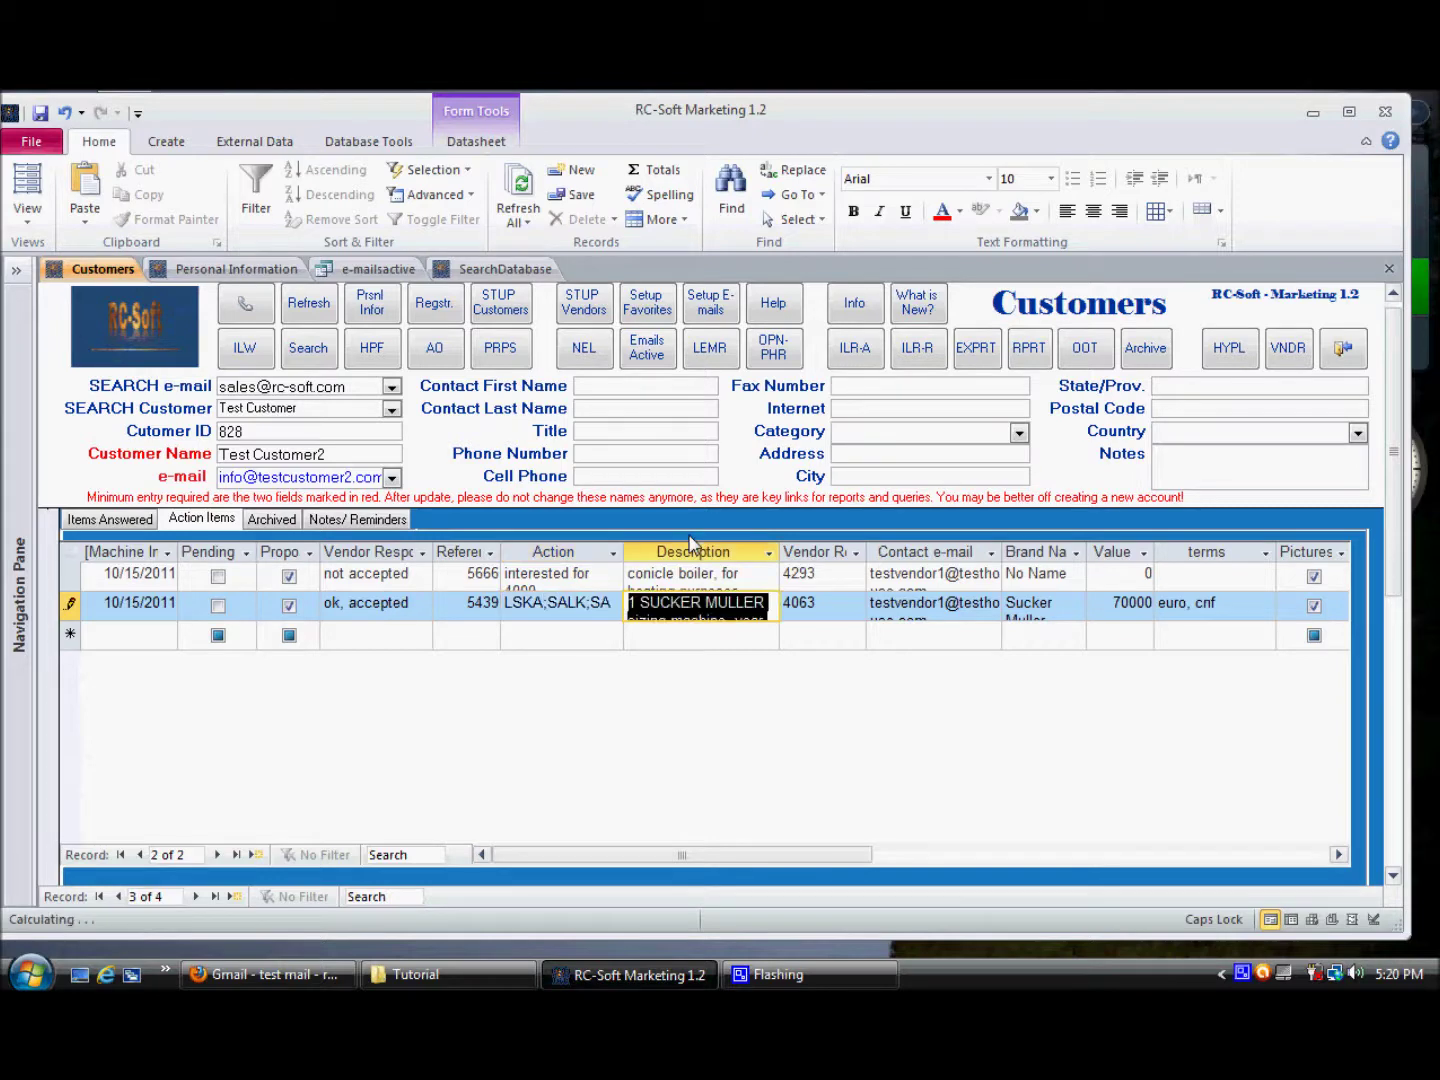
# Change the vendor response of the reference 5439 action item to NOT ACCEPTED.
pyautogui.hotkey('shift', 'Tab')
pyautogui.hotkey('shift', 'Tab')
pyautogui.hotkey('shift', 'Tab')
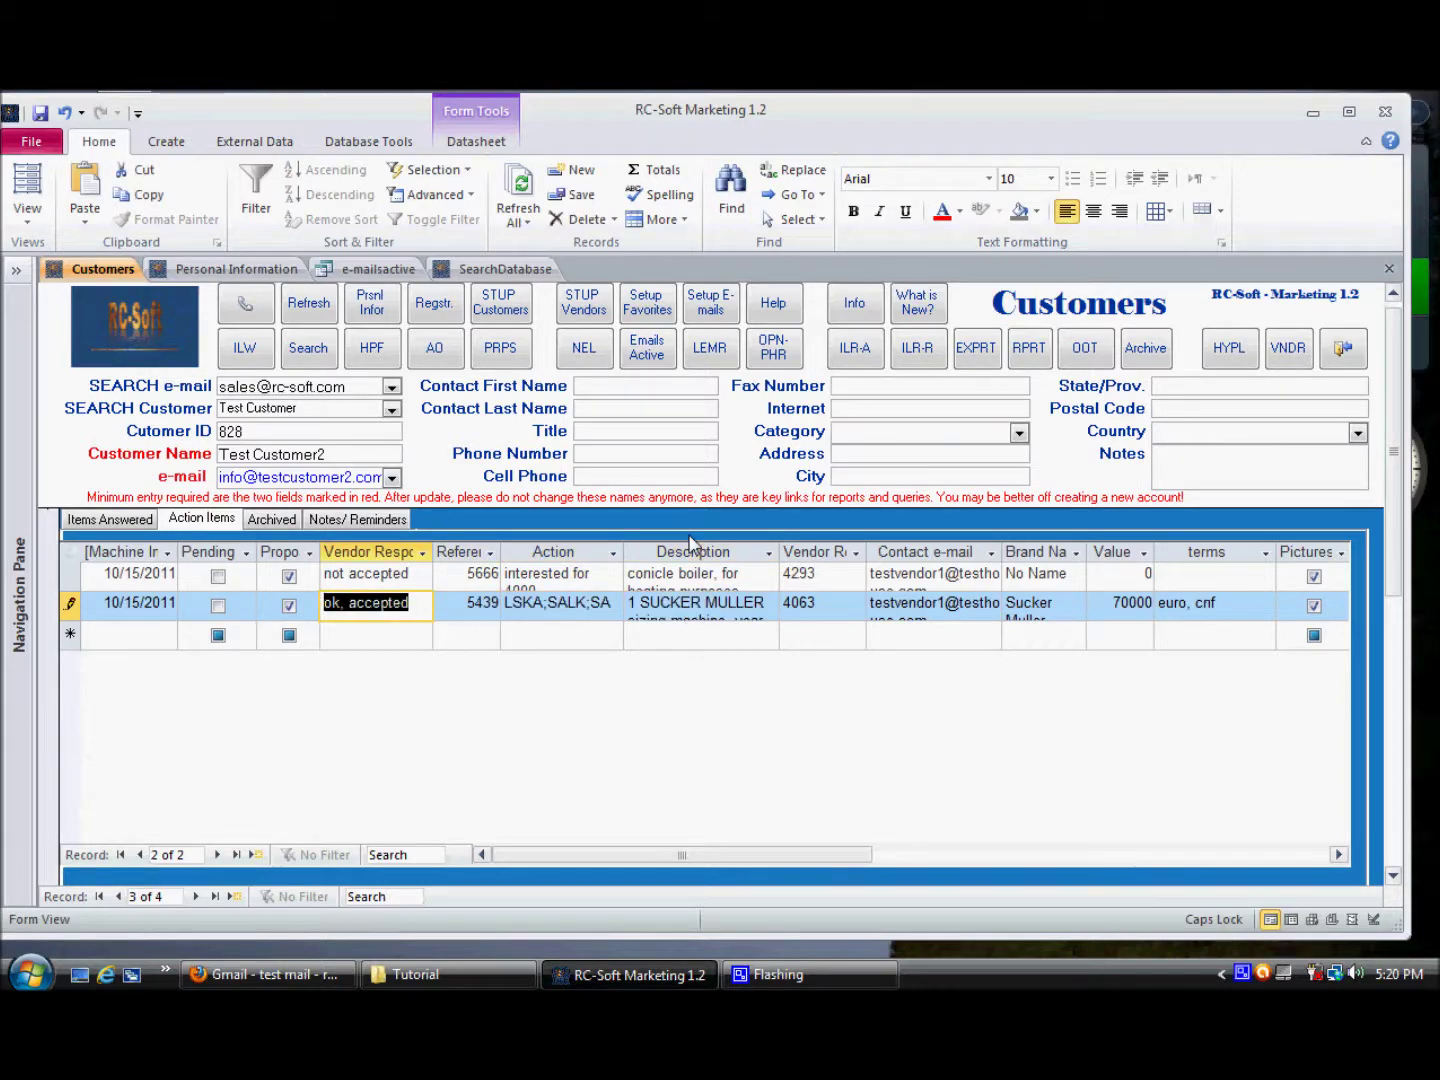
pyautogui.write('NOT ')
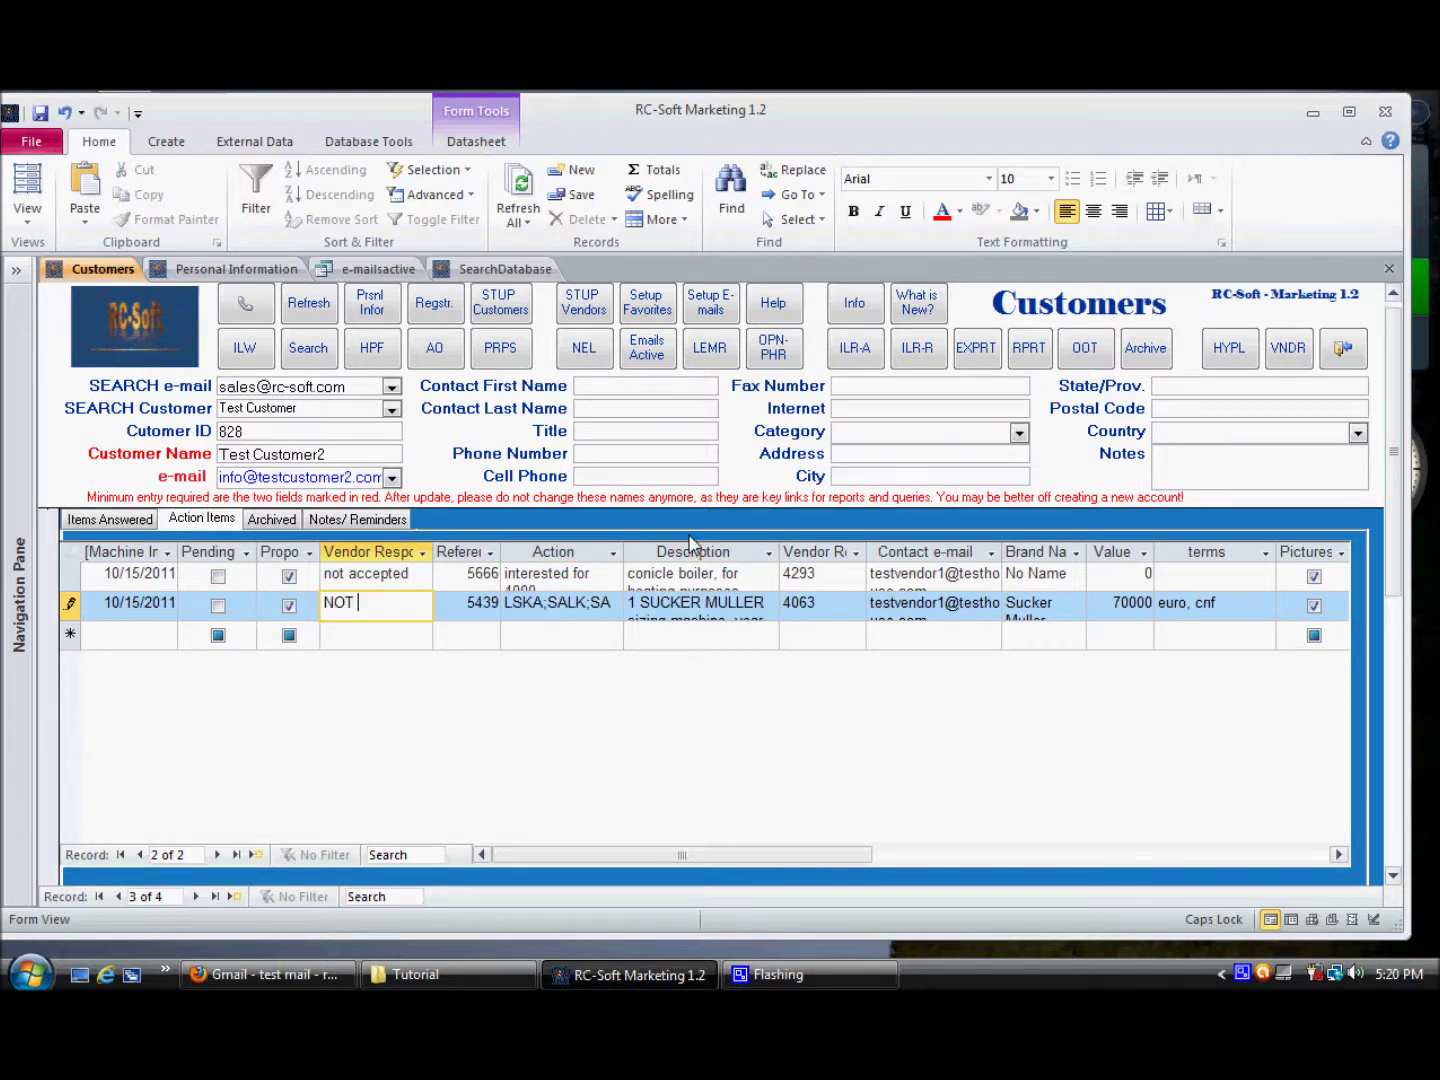
pyautogui.write('ACCEPTED')
pyautogui.press('Home')
pyautogui.press('Delete')
pyautogui.press('Delete')
pyautogui.press('Delete')
pyautogui.press('Delete')
pyautogui.press('End')
pyautogui.press('Home')
pyautogui.write('NOT')
pyautogui.press('Tab')
pyautogui.press('Tab')
pyautogui.press('Tab')
pyautogui.press('Tab')
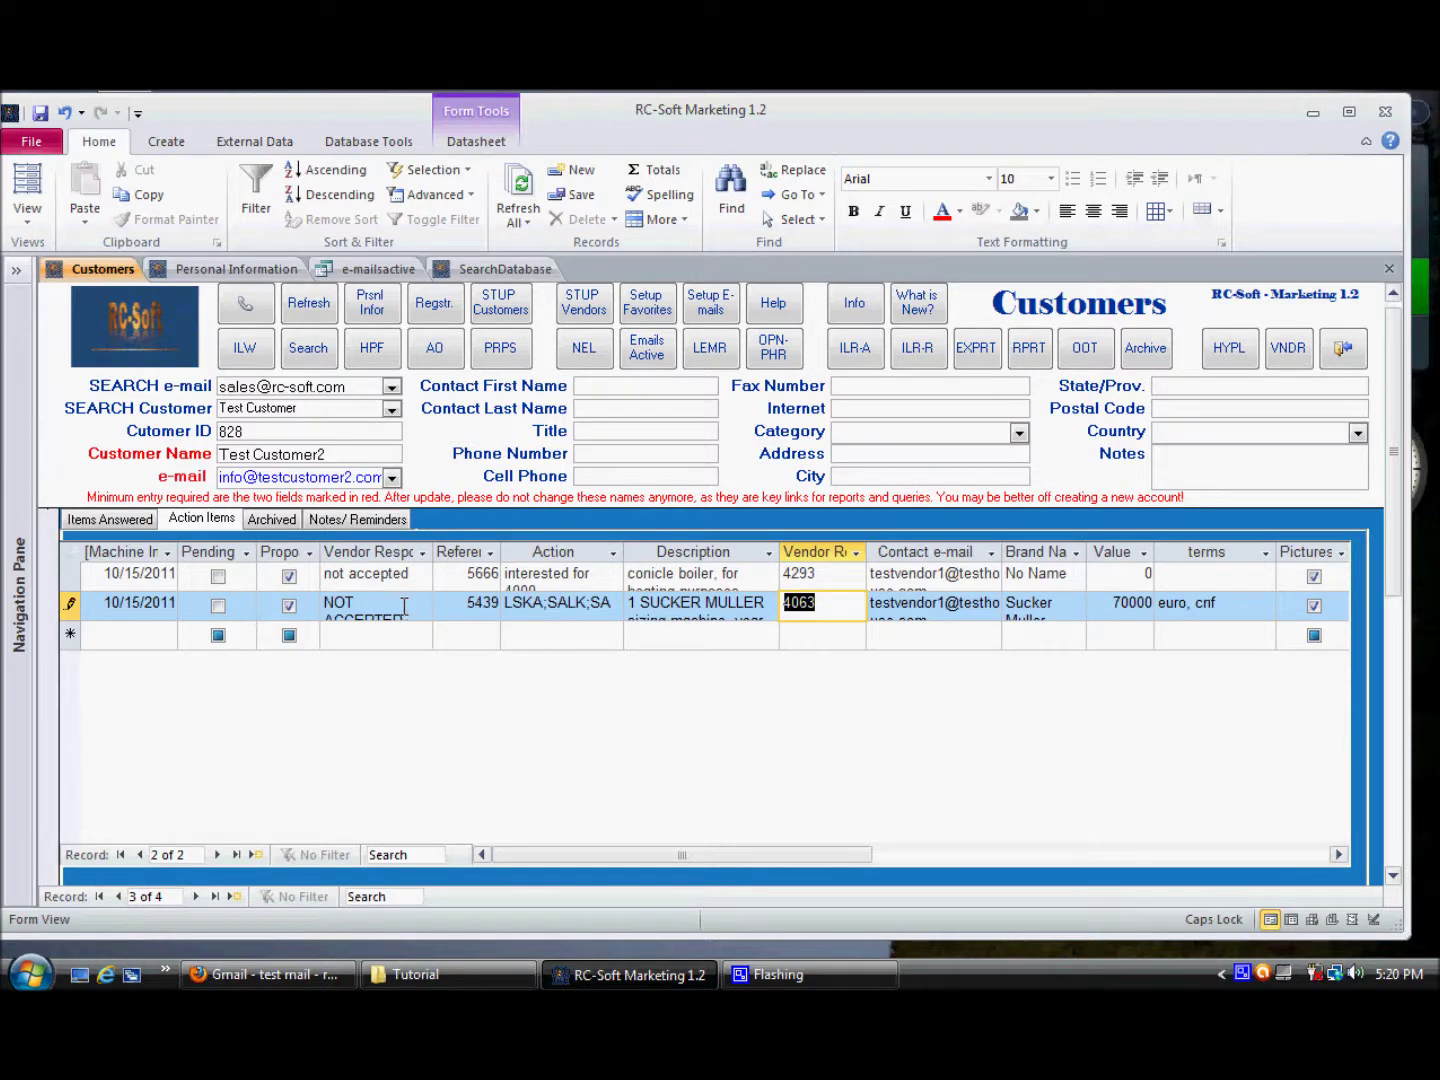
pyautogui.click(289, 607)
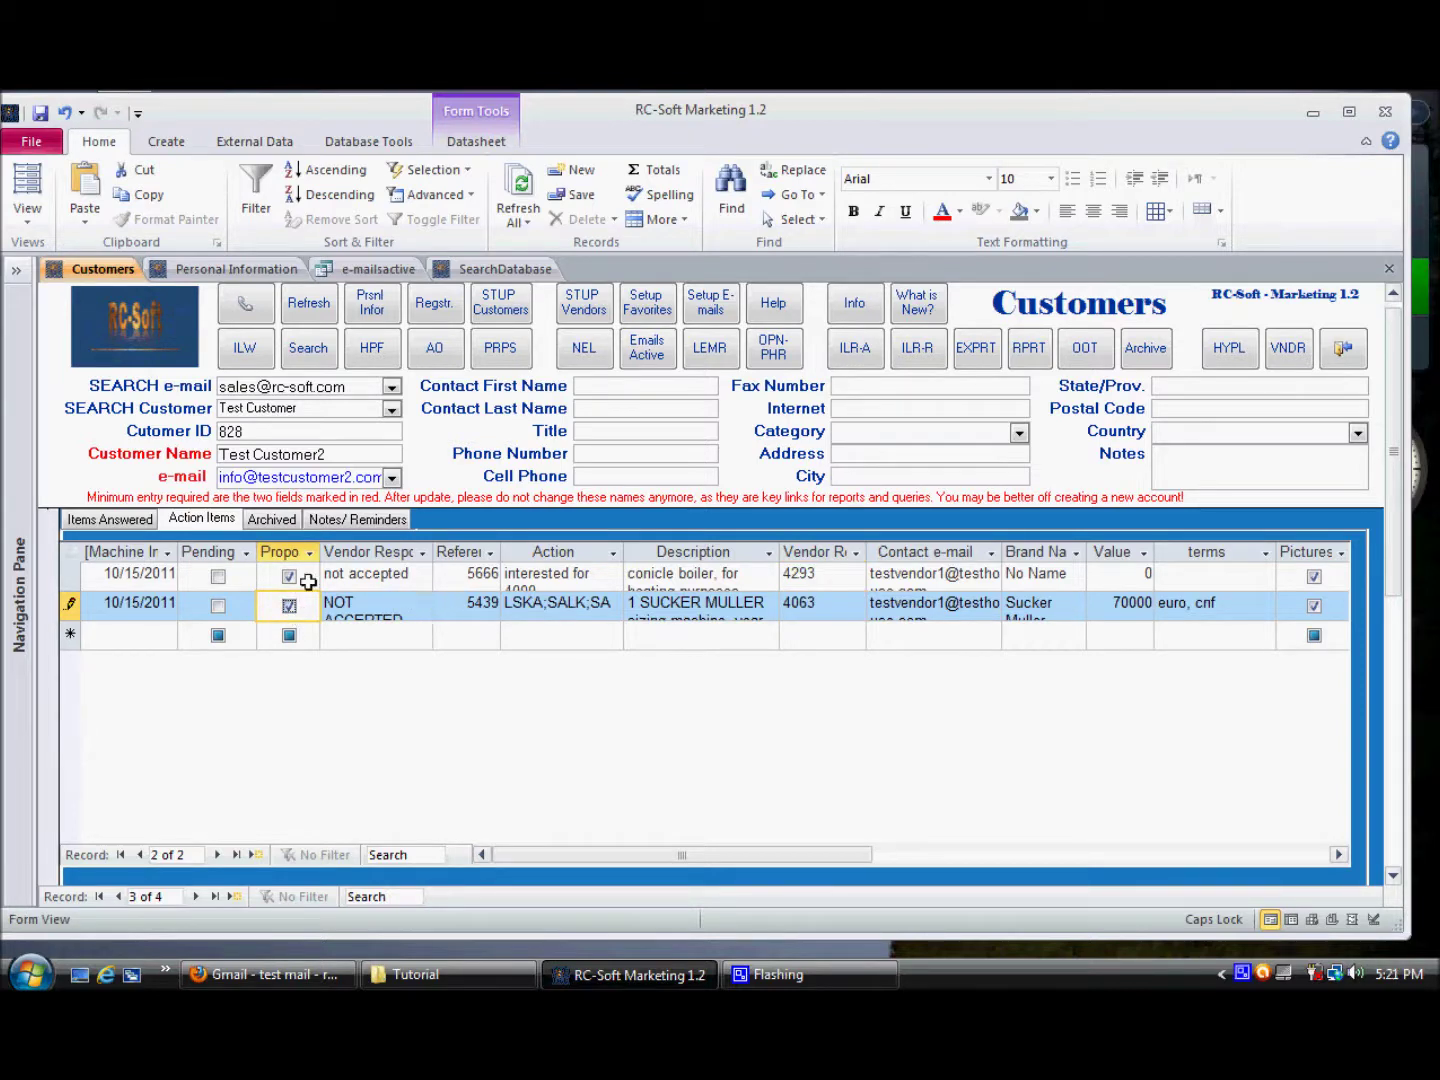
# View the Action/Reference list for reference 5439, then close it.
pyautogui.doubleClick(455, 607)
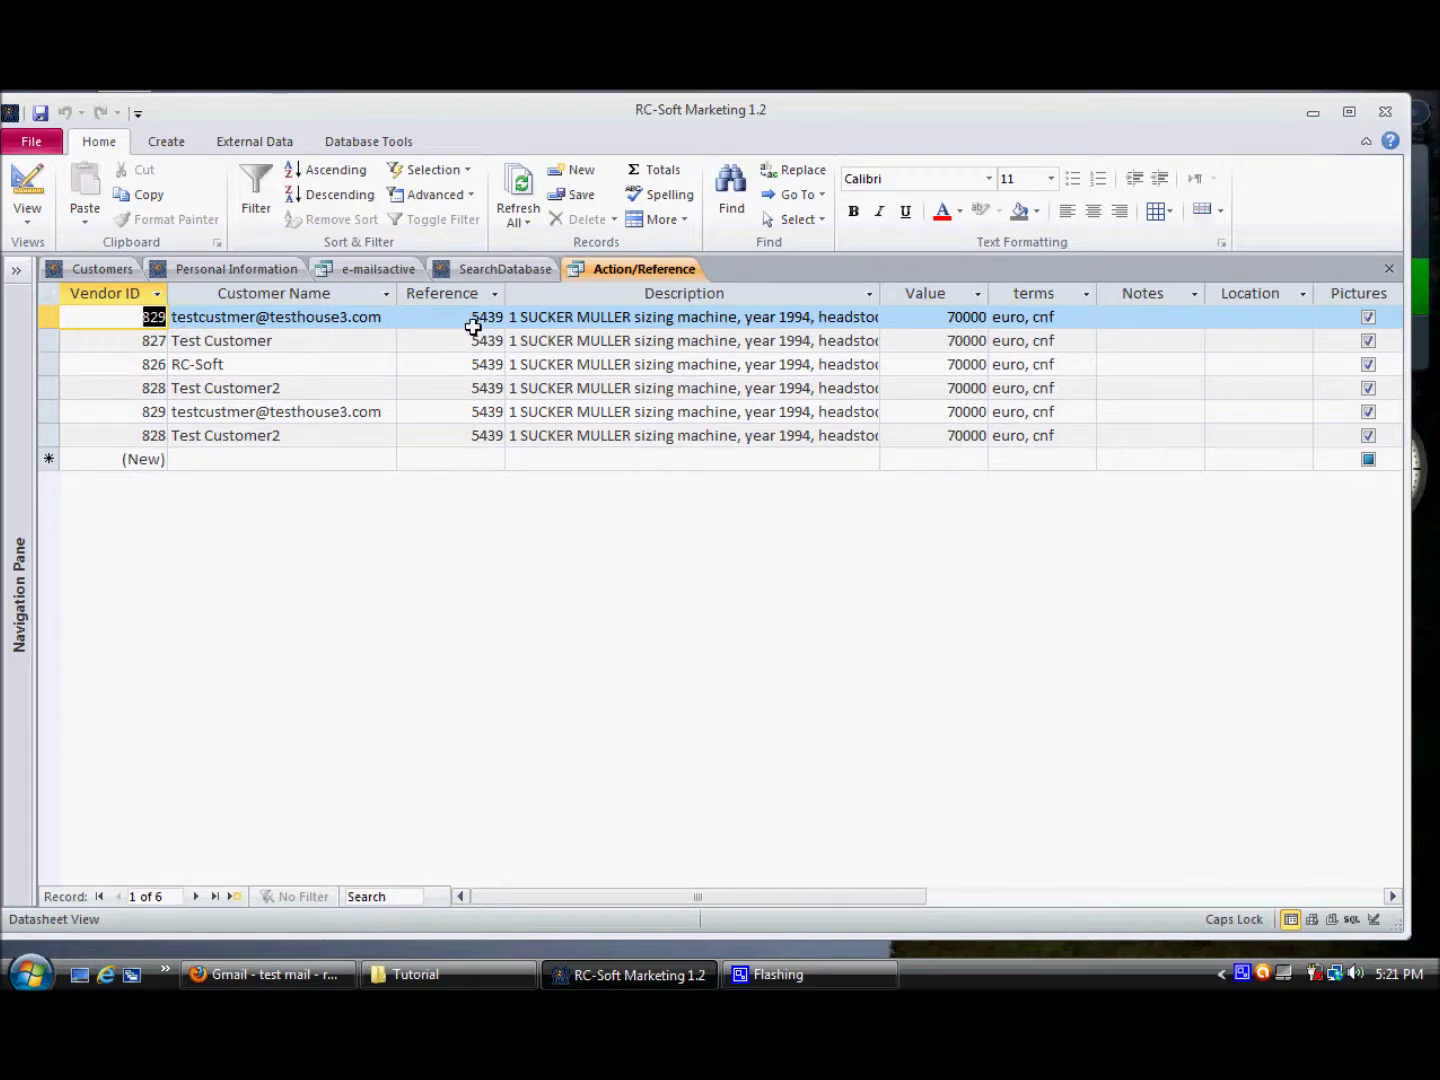
pyautogui.click(1390, 268)
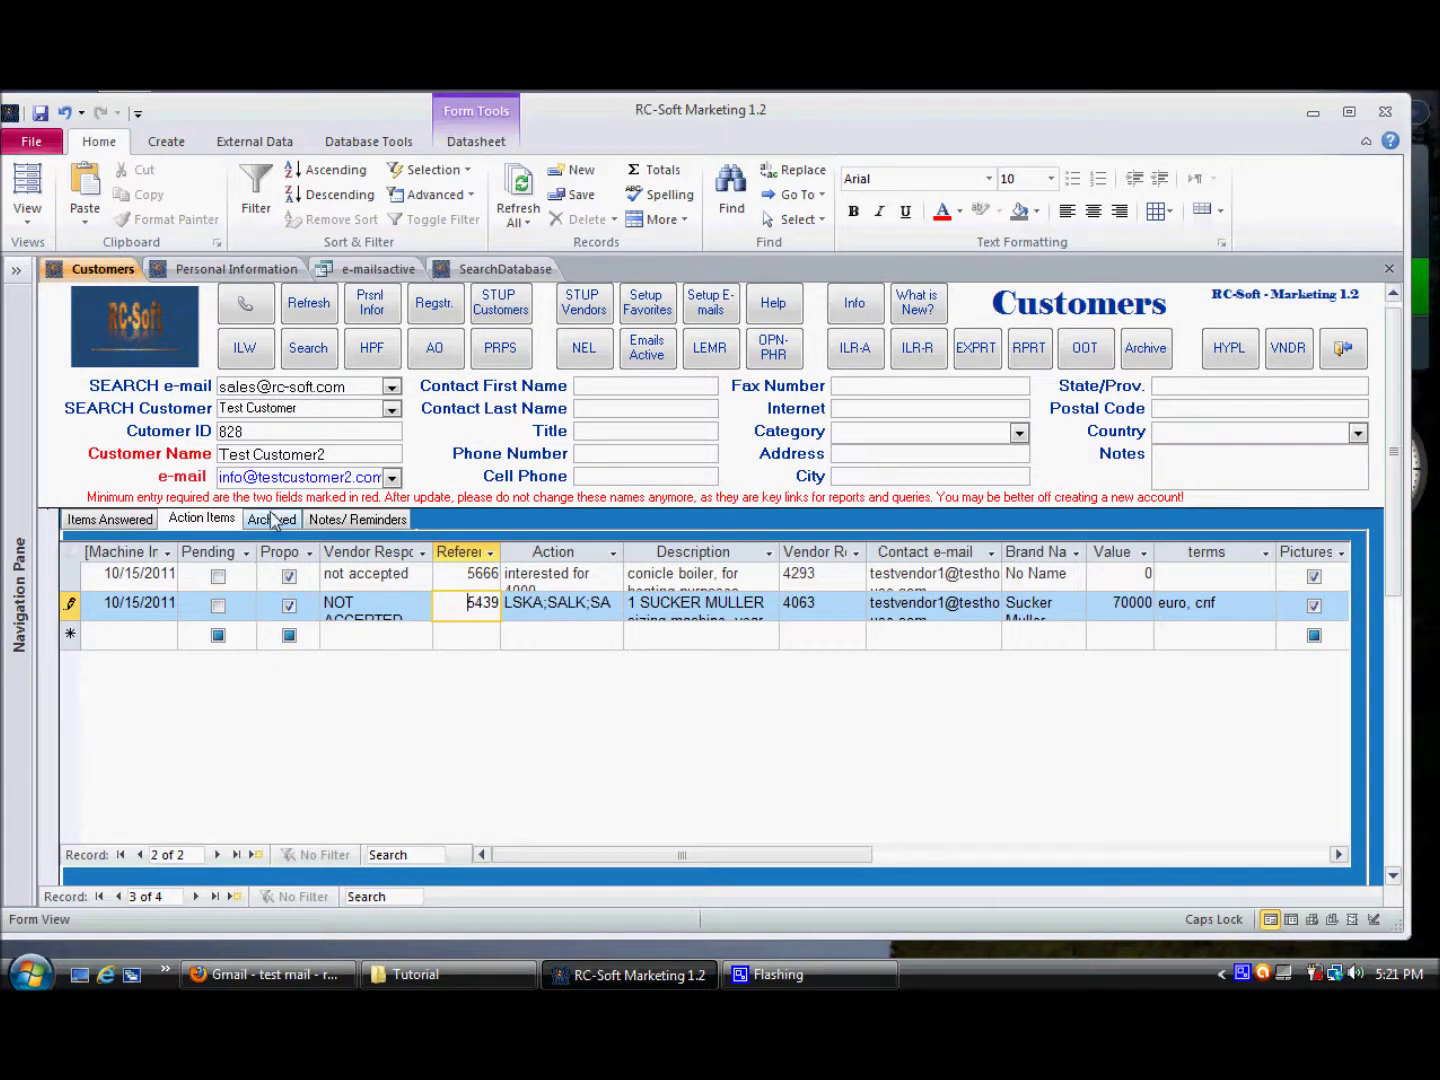
# Archive the answered item with reference 5426 for Test Customer2 and refresh the form.
pyautogui.click(131, 525)
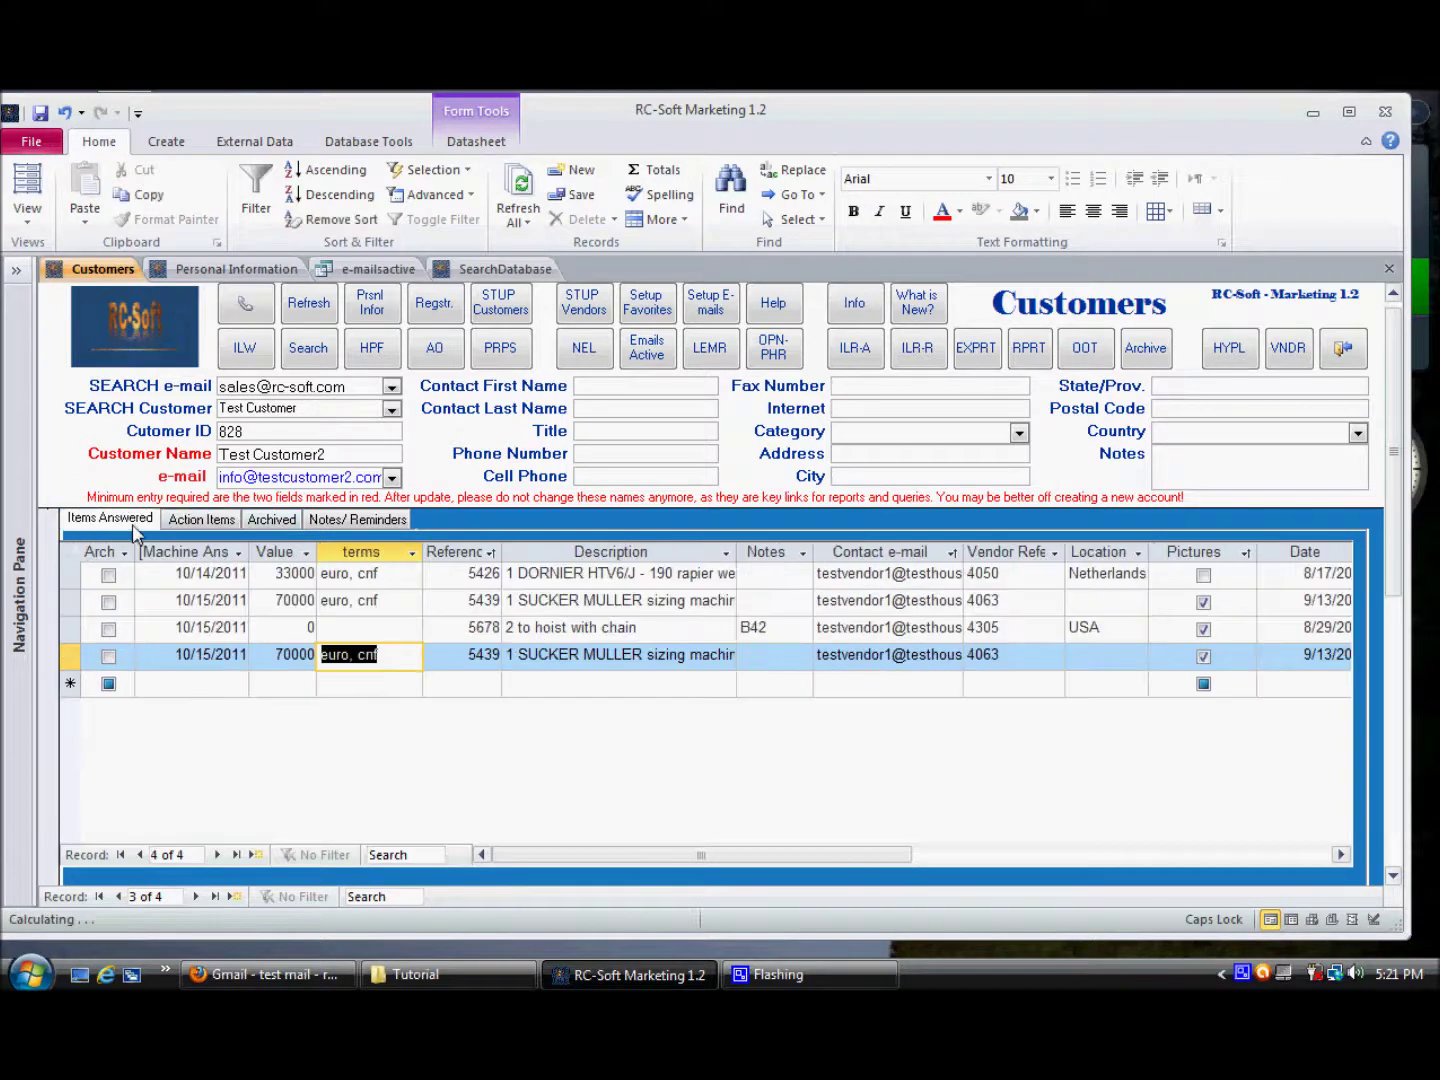
pyautogui.click(109, 577)
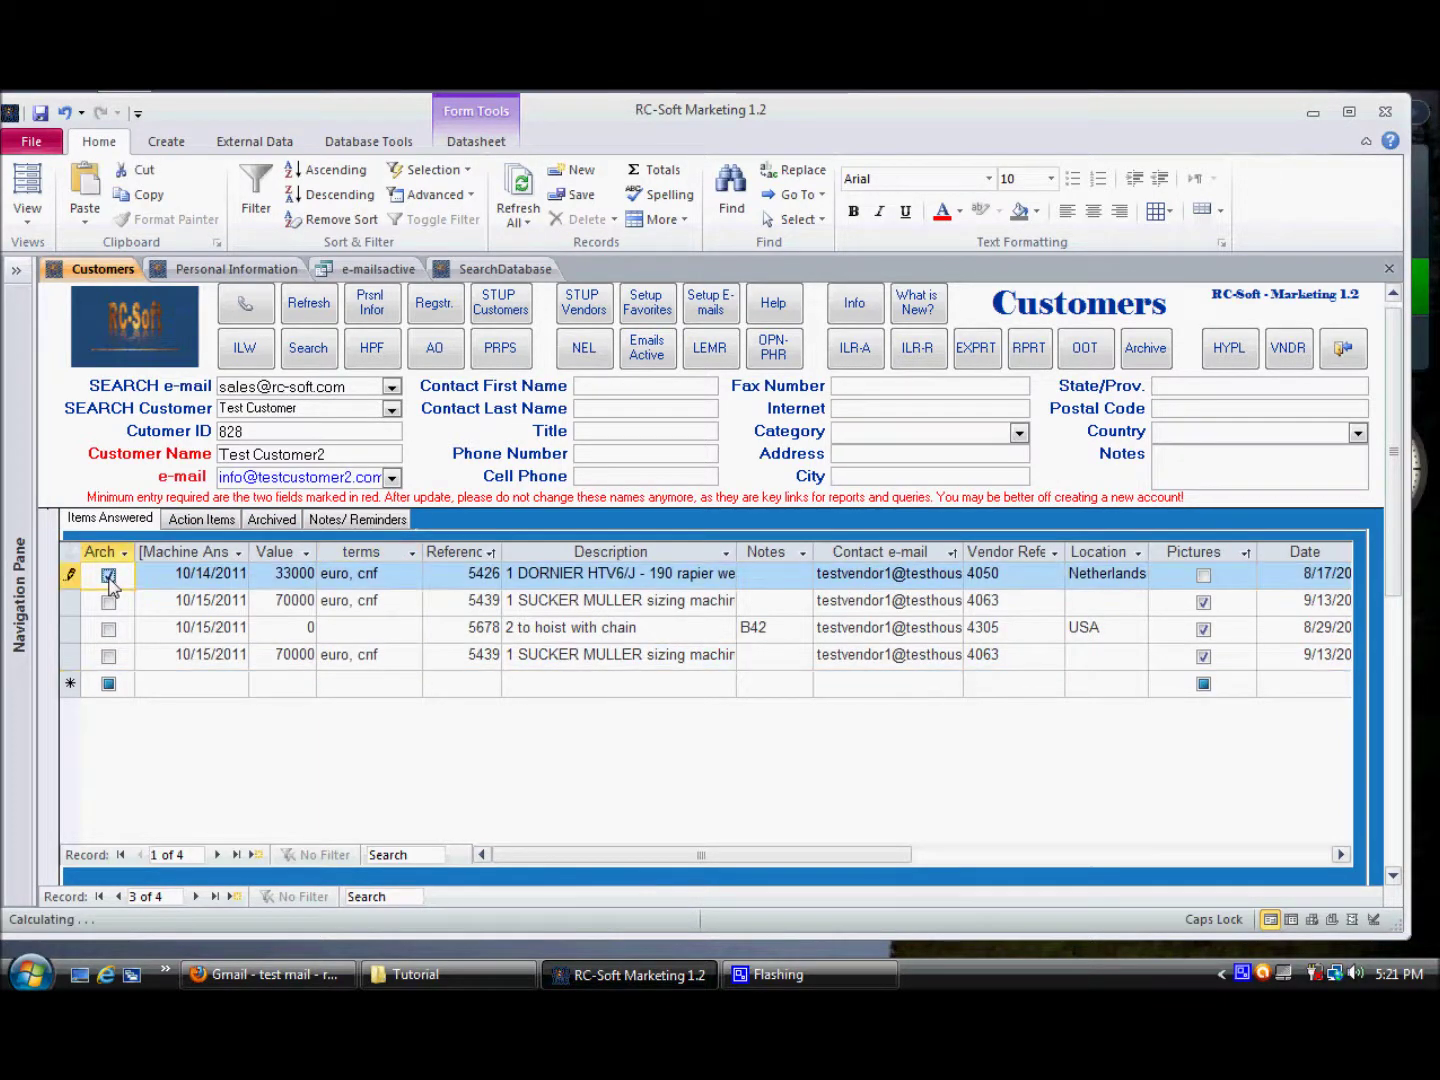
pyautogui.click(308, 308)
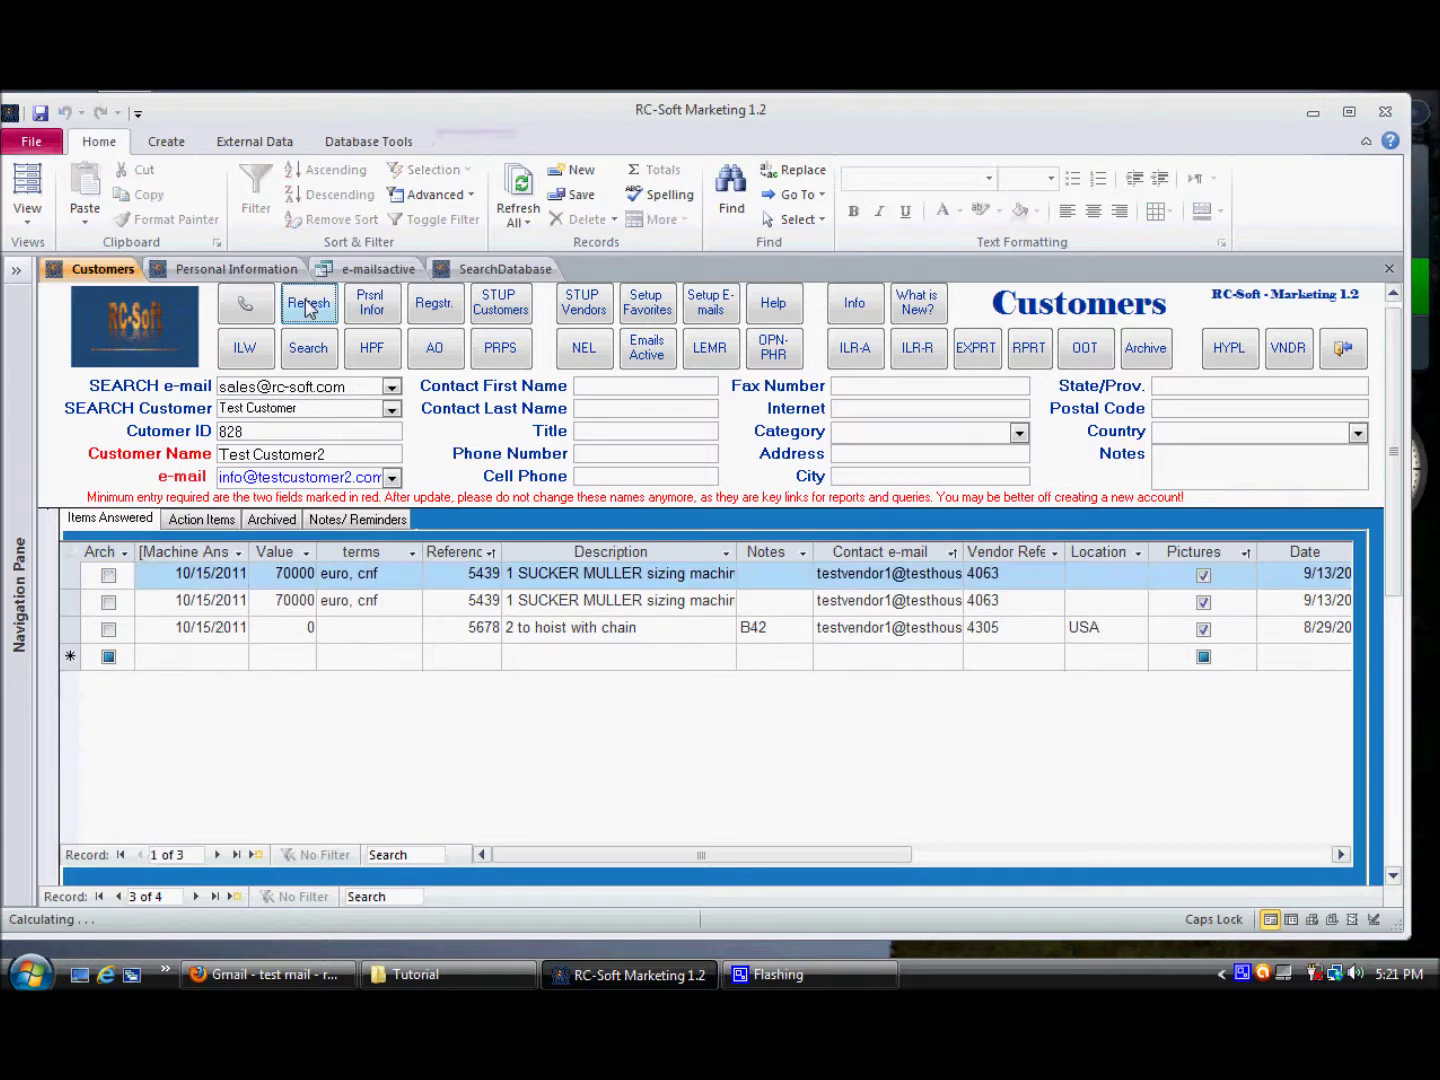
# Clear the Archive mark on the Netherlands item in Test Customer2's archived items.
pyautogui.click(281, 526)
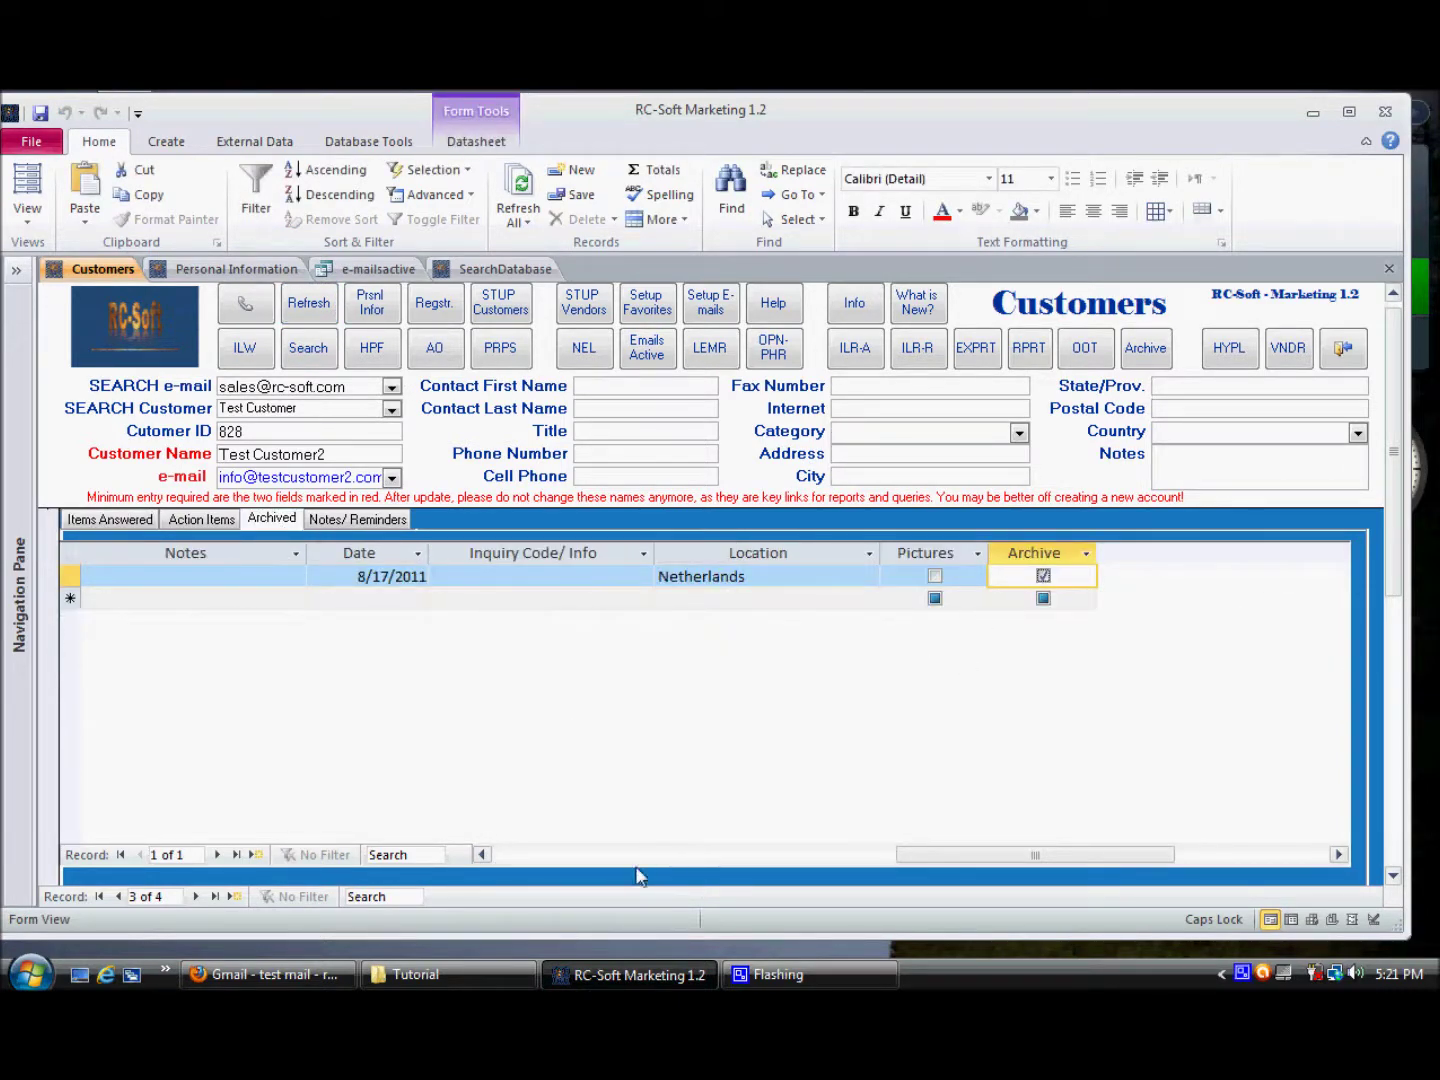
pyautogui.click(690, 857)
pyautogui.moveTo(757, 862); pyautogui.dragTo(1013, 857)
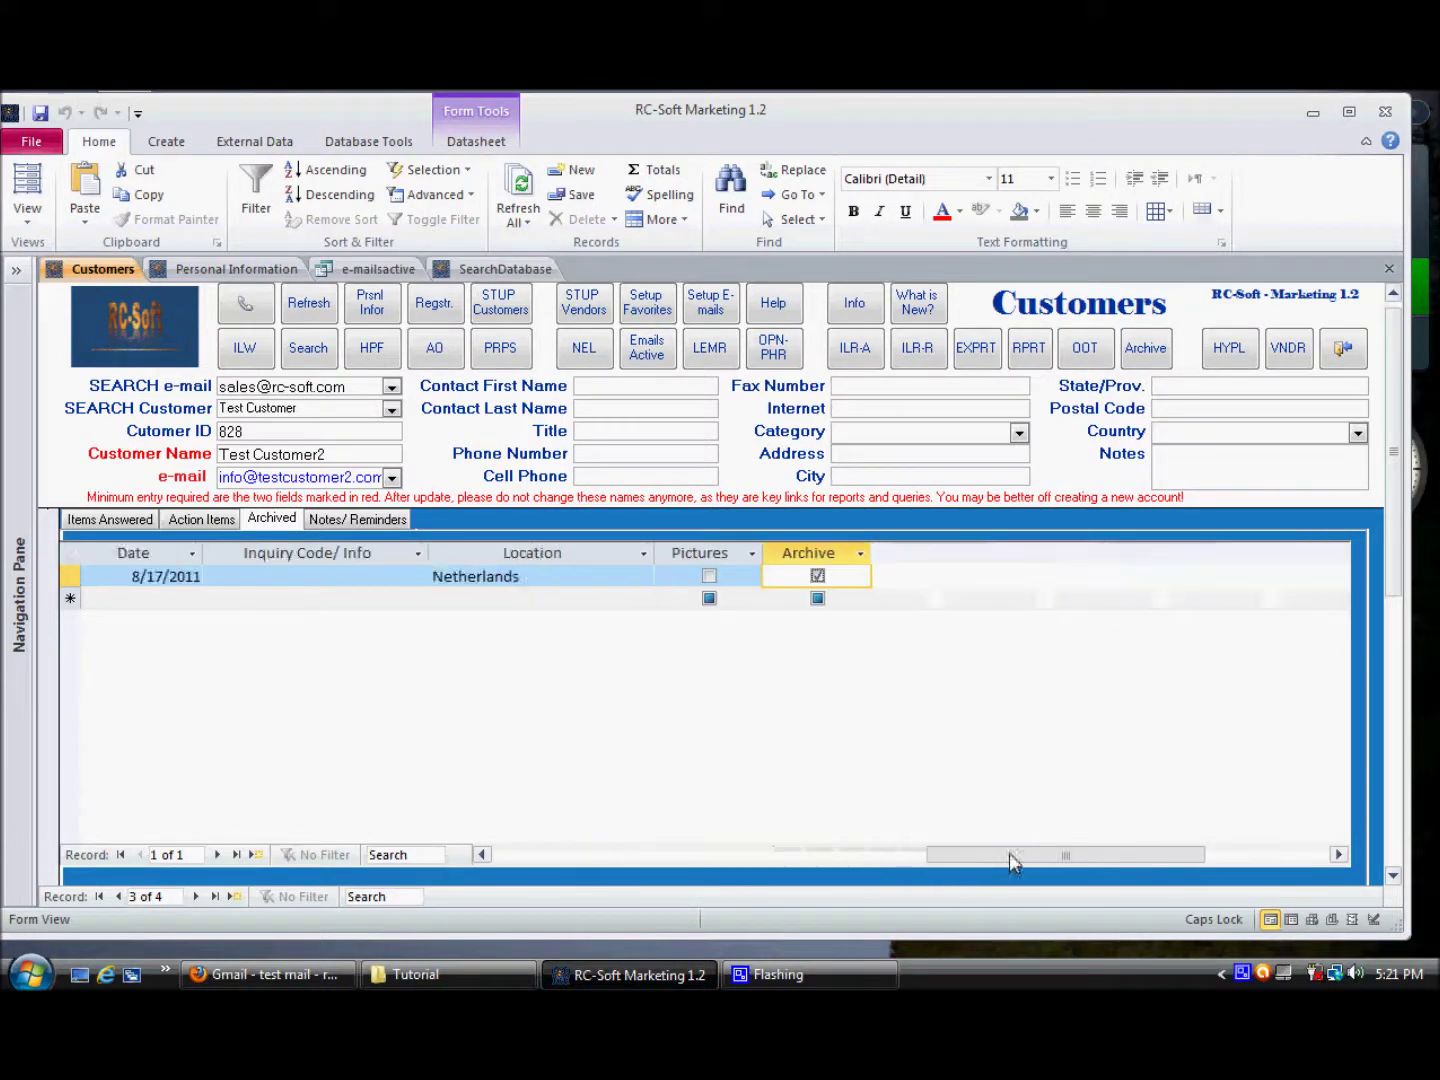
pyautogui.click(695, 576)
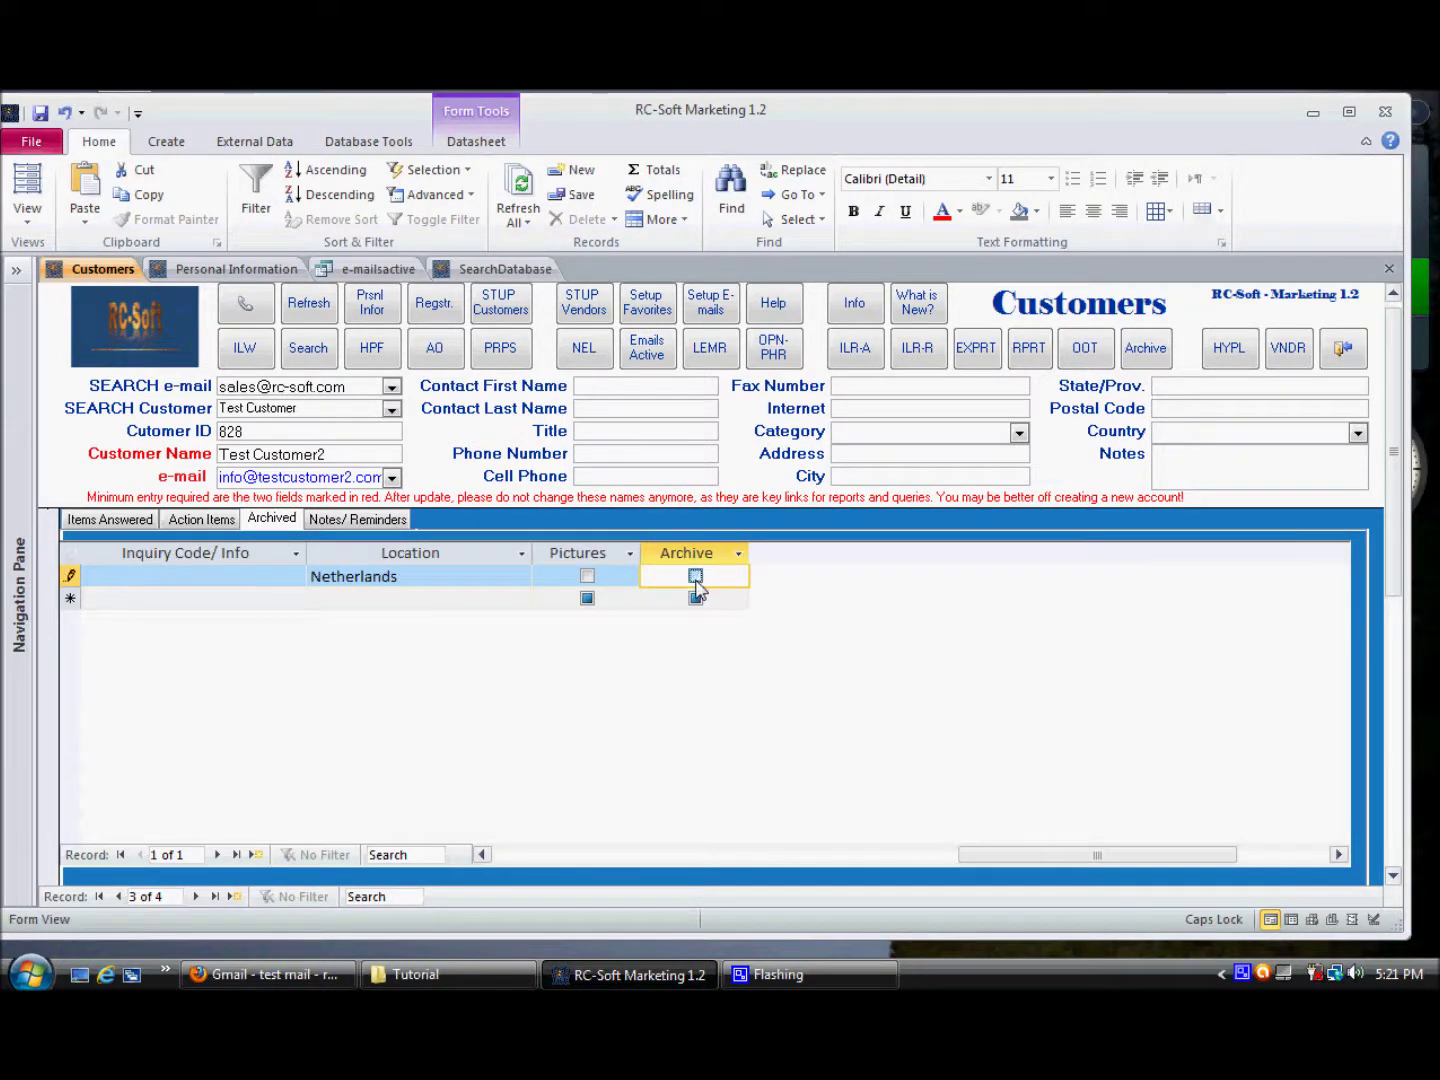
# Refresh the customer form and check the restored reference 5426 item among Test Customer2's answered items.
pyautogui.moveTo(990, 861); pyautogui.dragTo(528, 875)
pyautogui.click(306, 302)
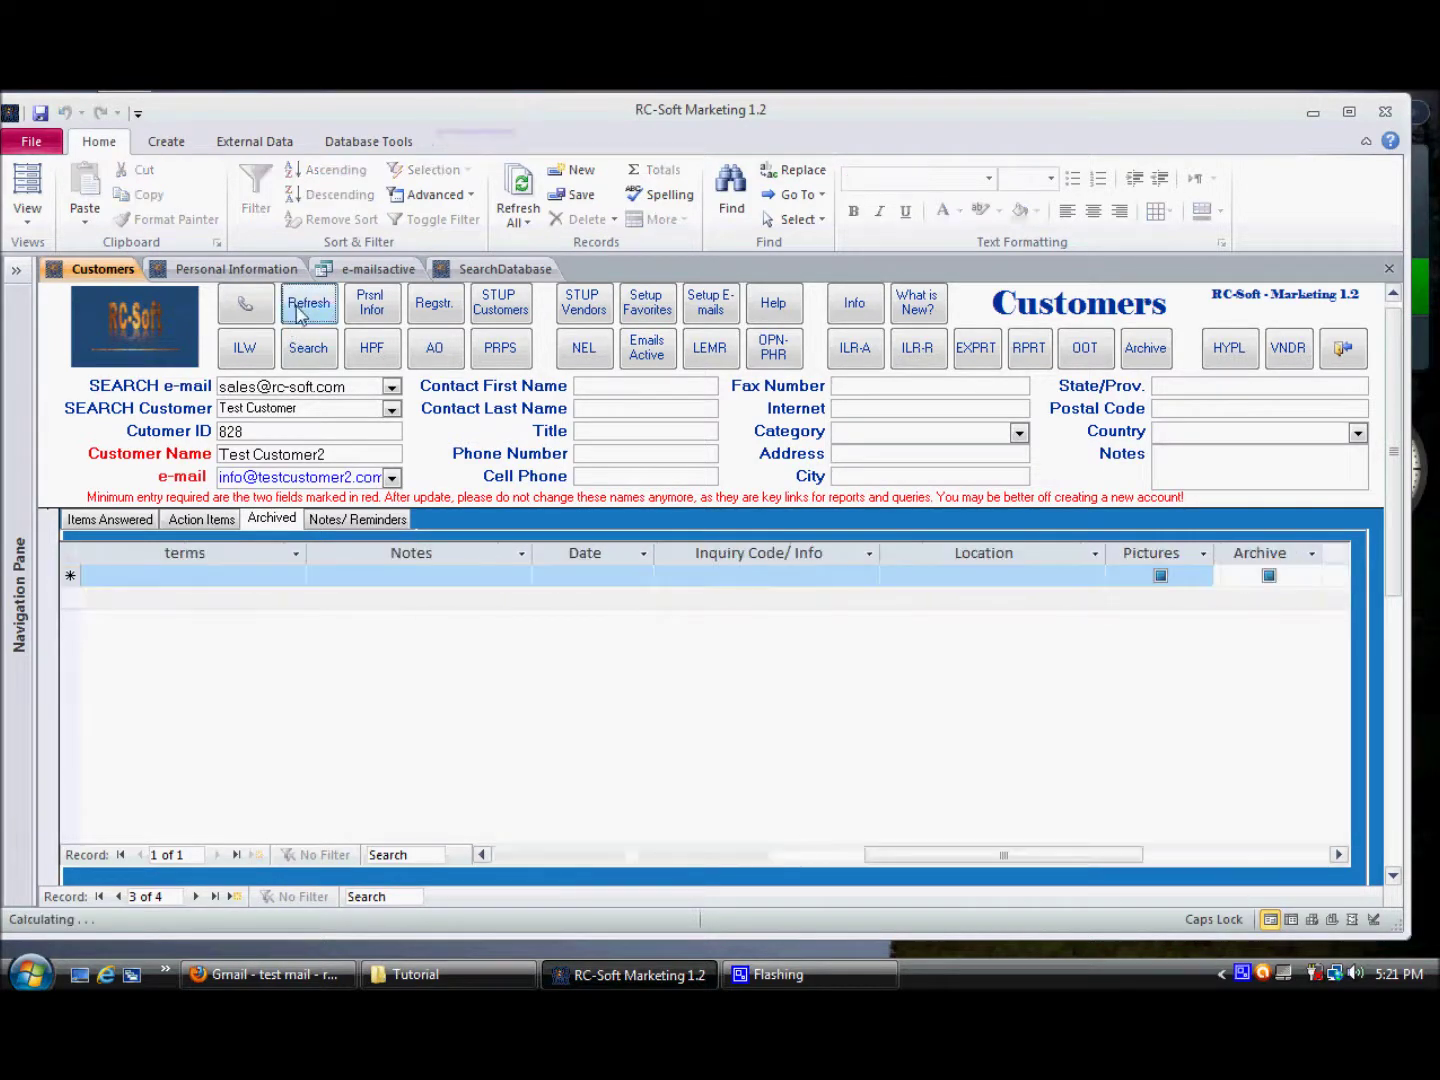
pyautogui.click(140, 520)
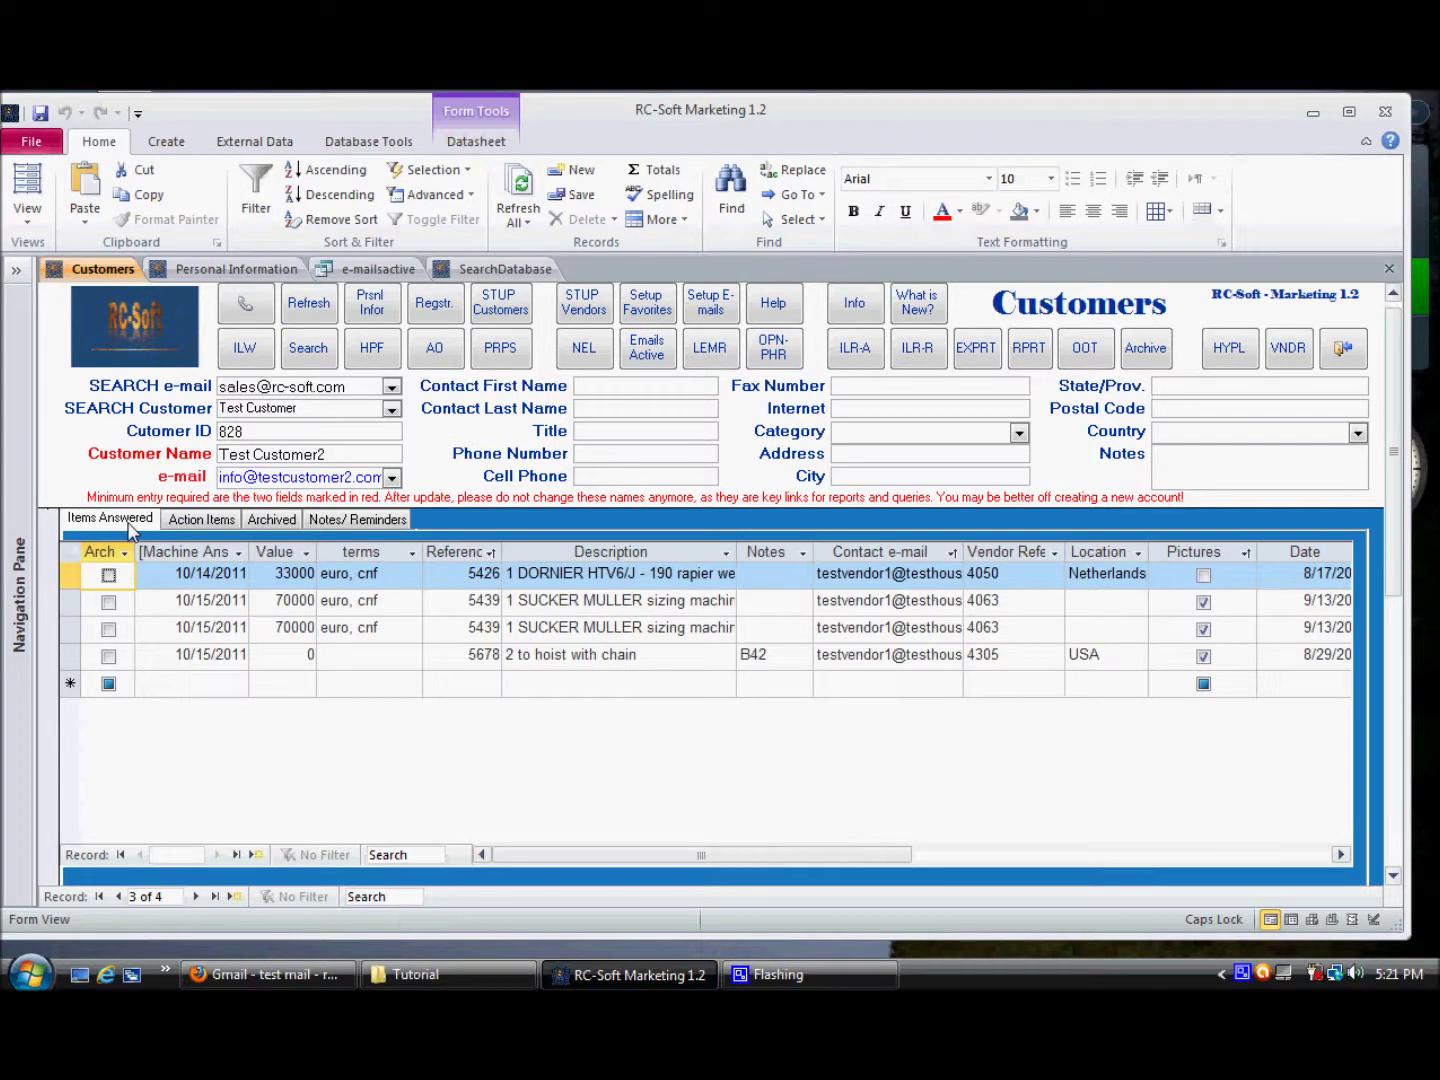
pyautogui.click(148, 580)
pyautogui.click(337, 577)
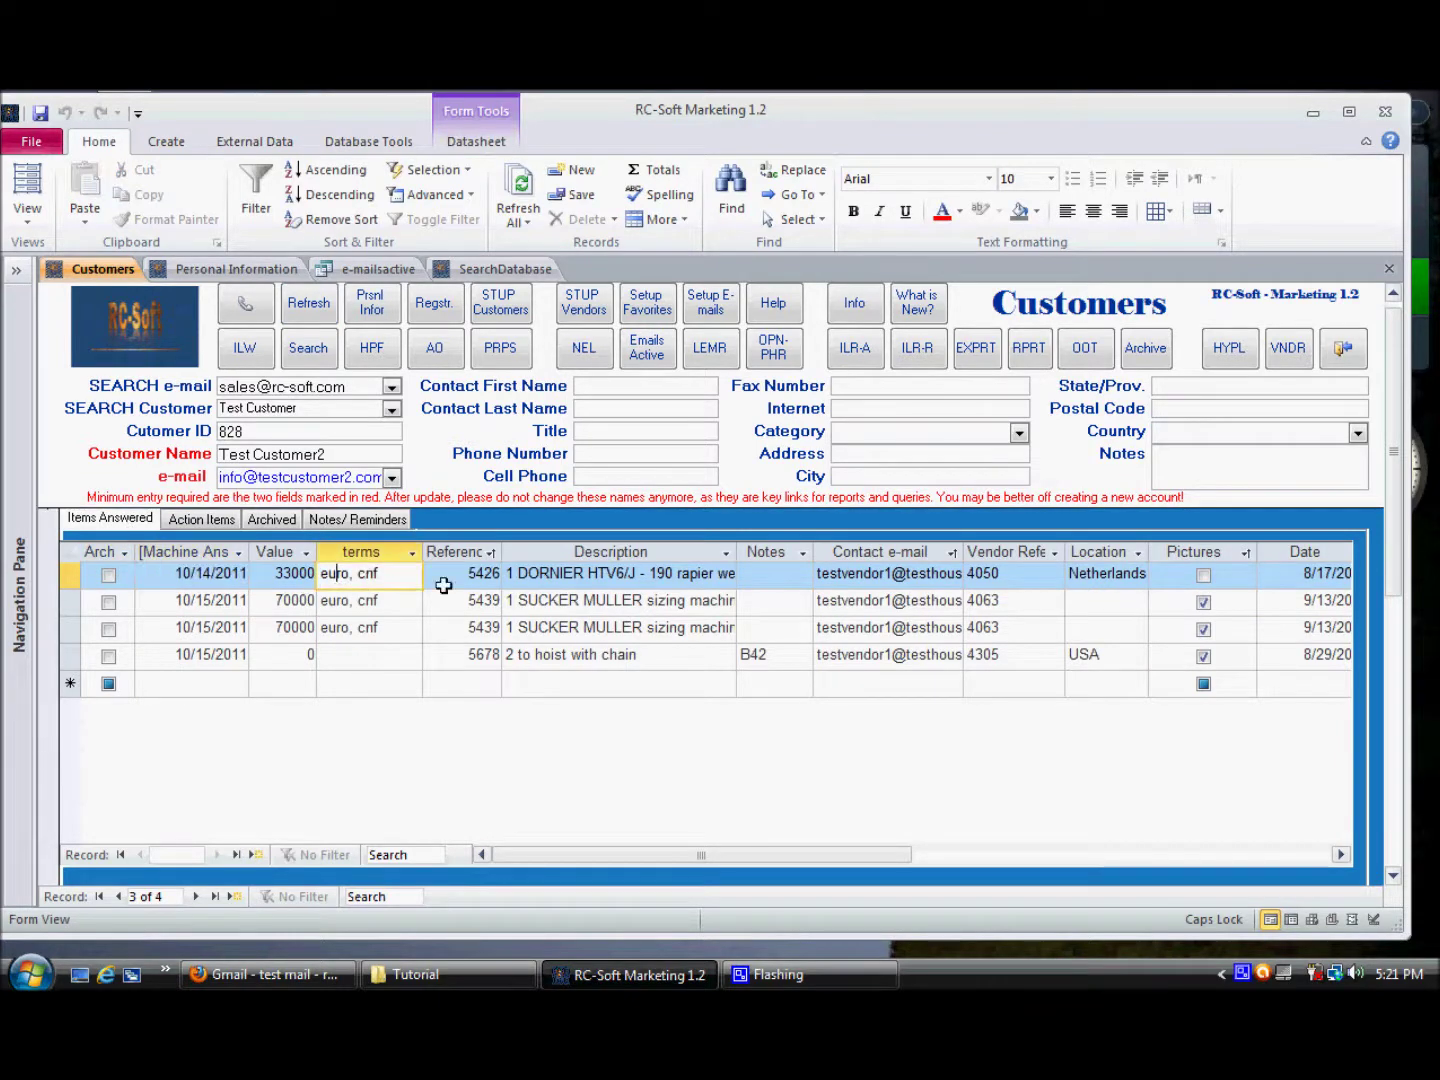
# Review Test Customer2's notes and reminders, examining the private entry's category and text and the customer name and e-mail fields.
pyautogui.click(364, 519)
pyautogui.click(398, 578)
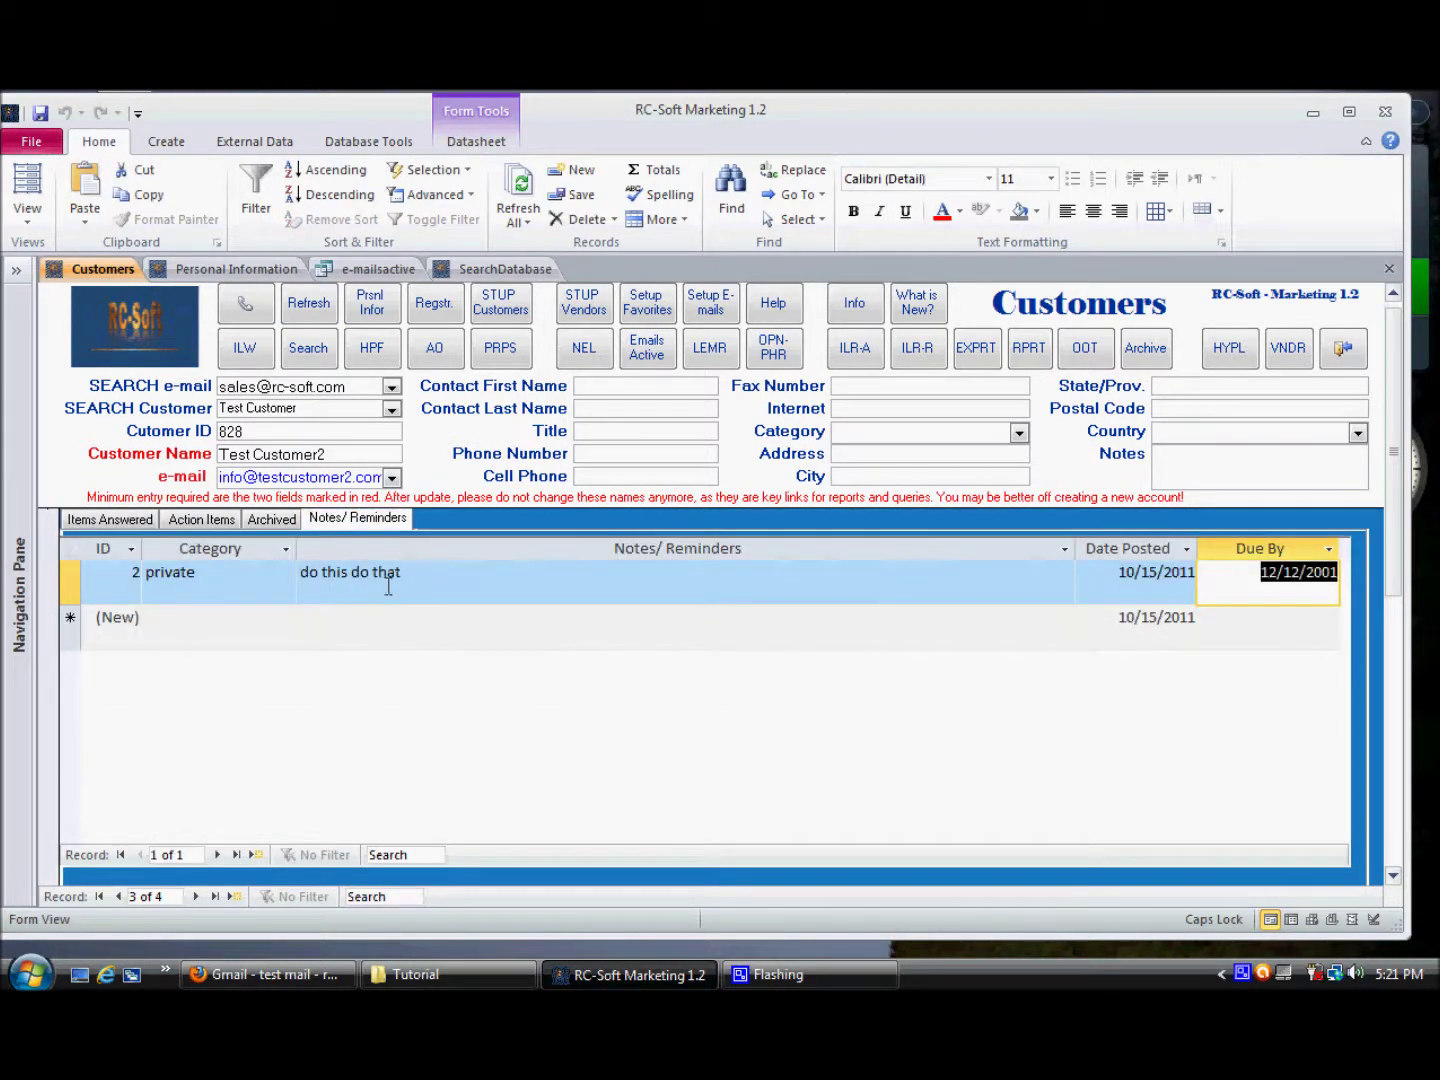
pyautogui.click(475, 548)
pyautogui.click(409, 579)
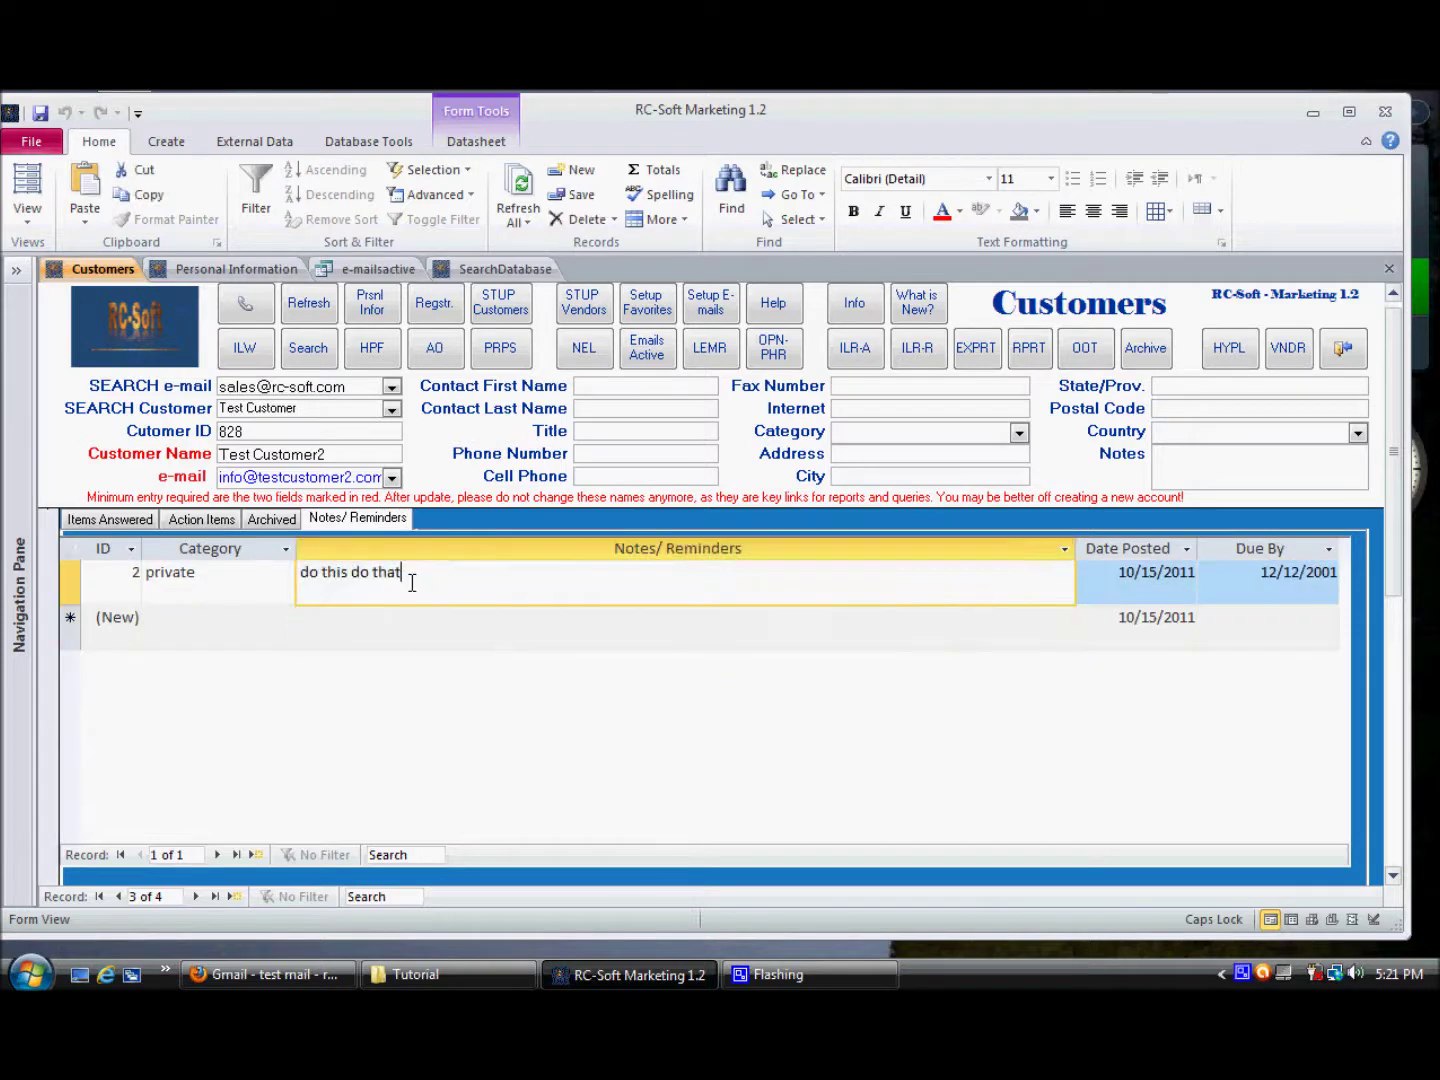
pyautogui.click(231, 580)
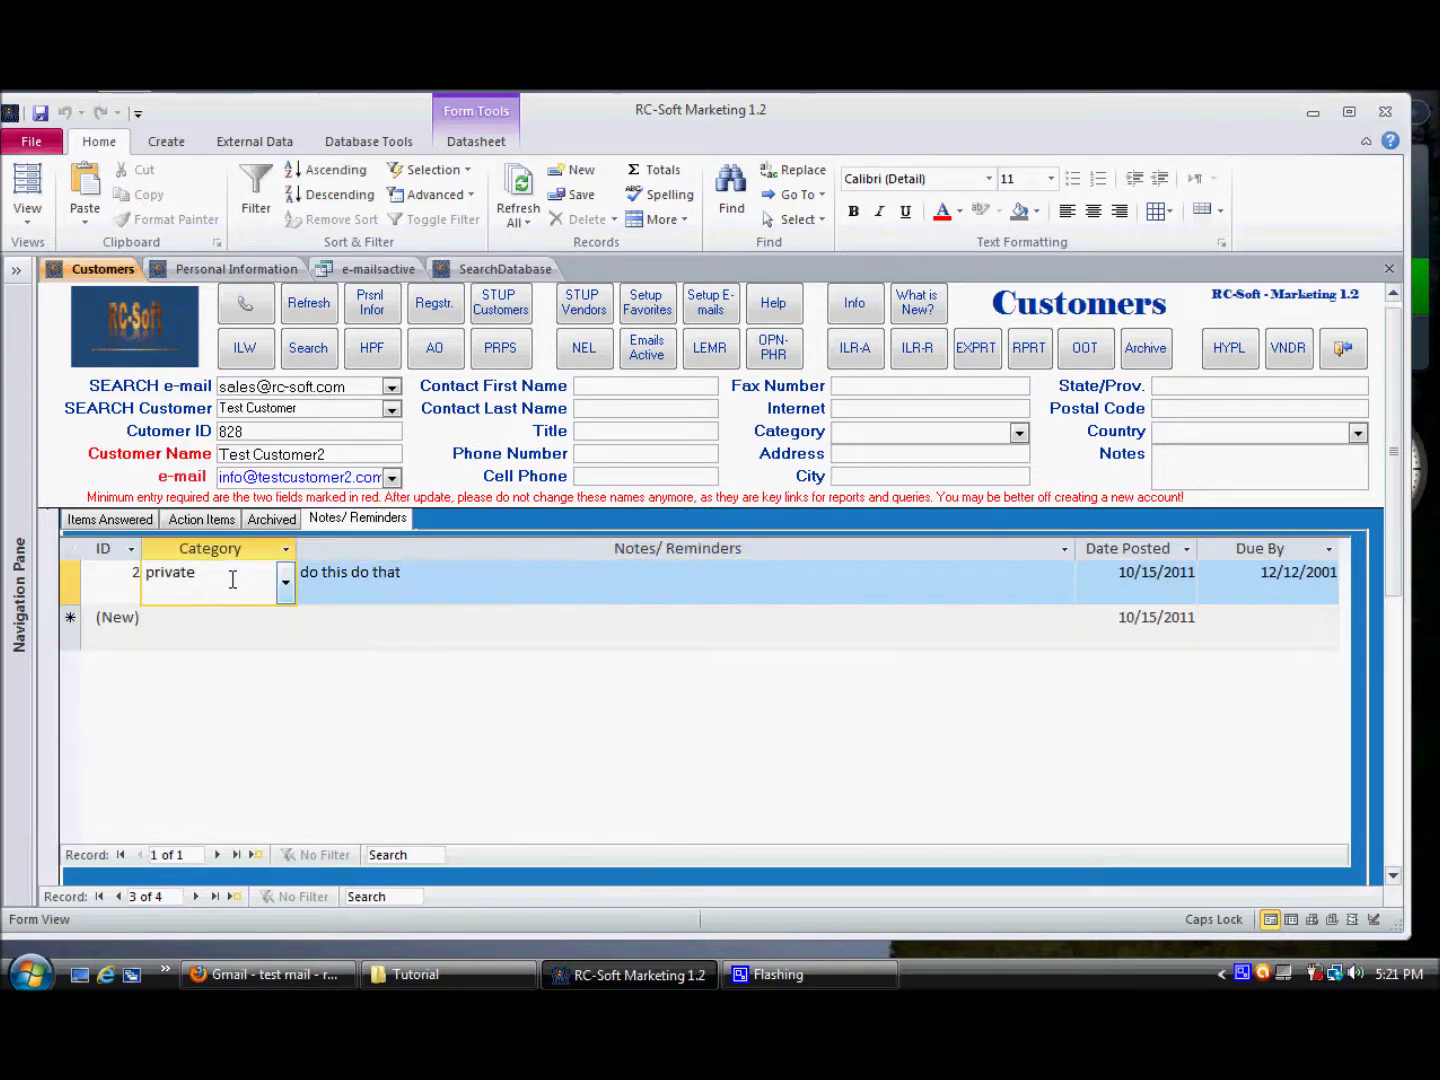
pyautogui.rightClick(236, 478)
pyautogui.click(293, 515)
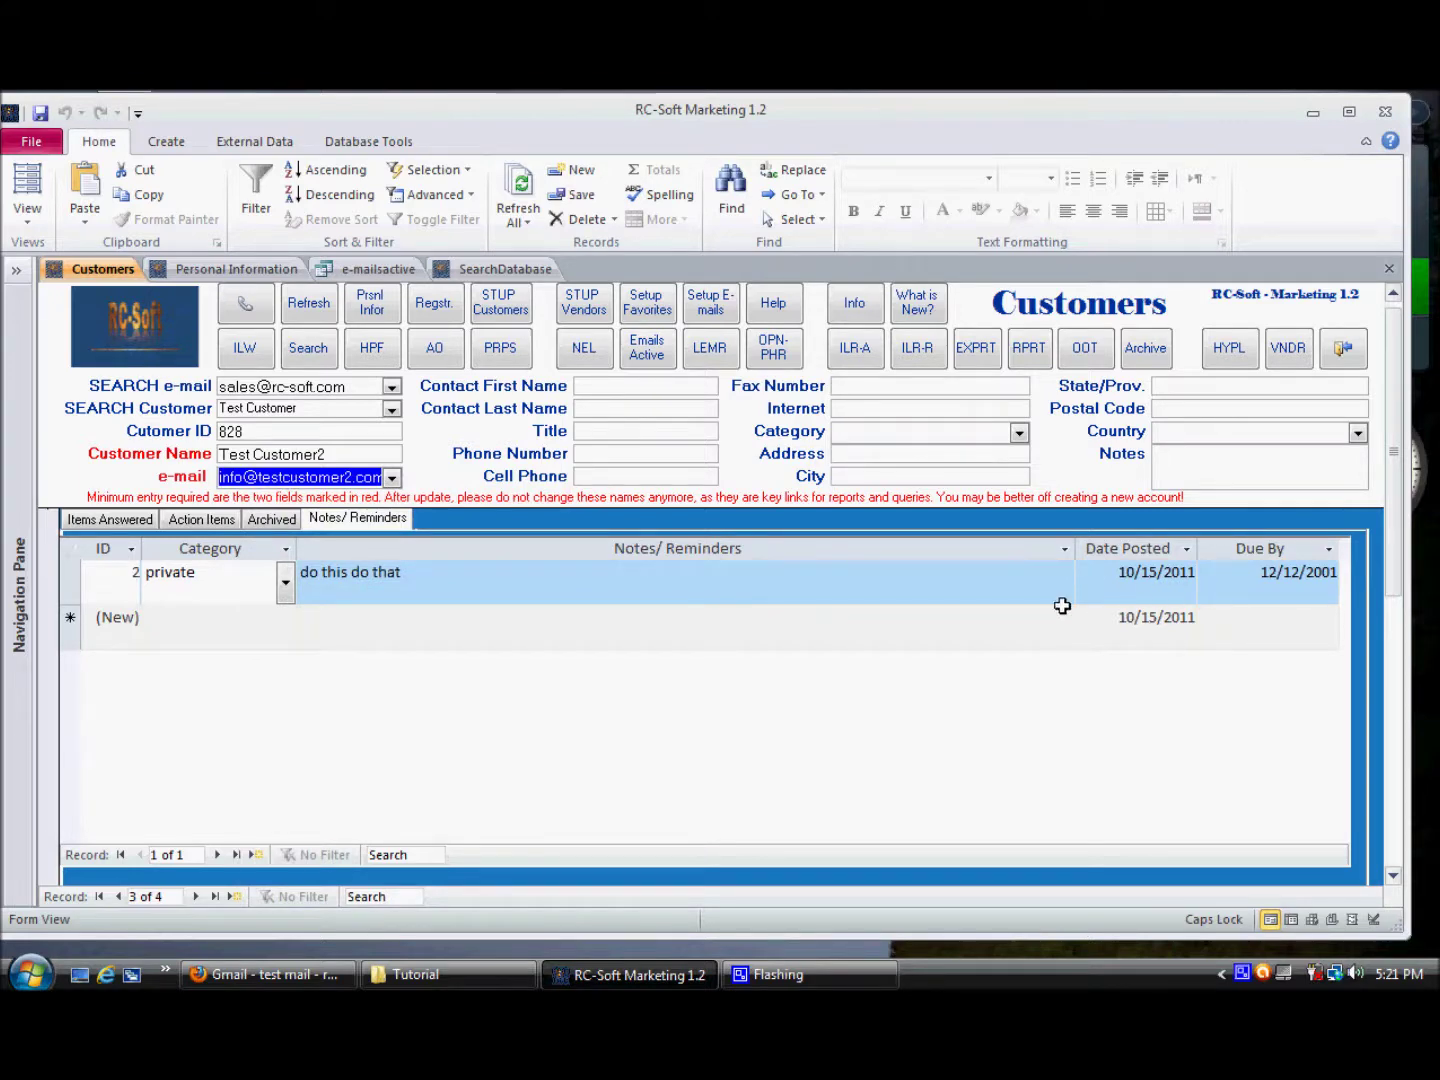
pyautogui.click(589, 630)
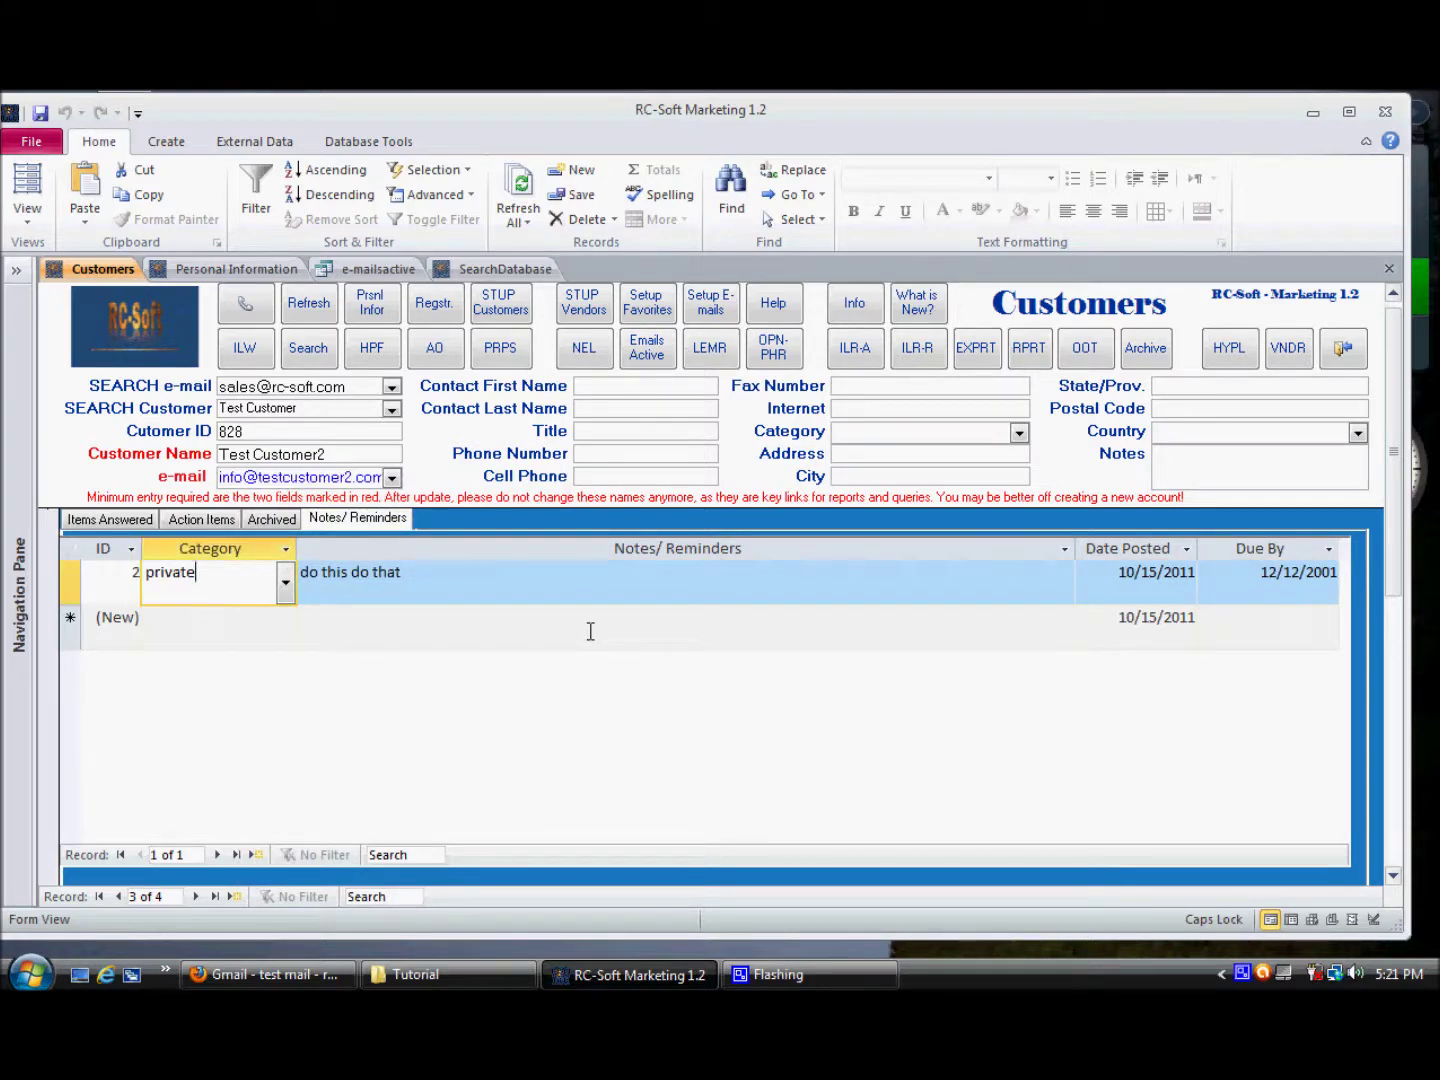
pyautogui.click(612, 584)
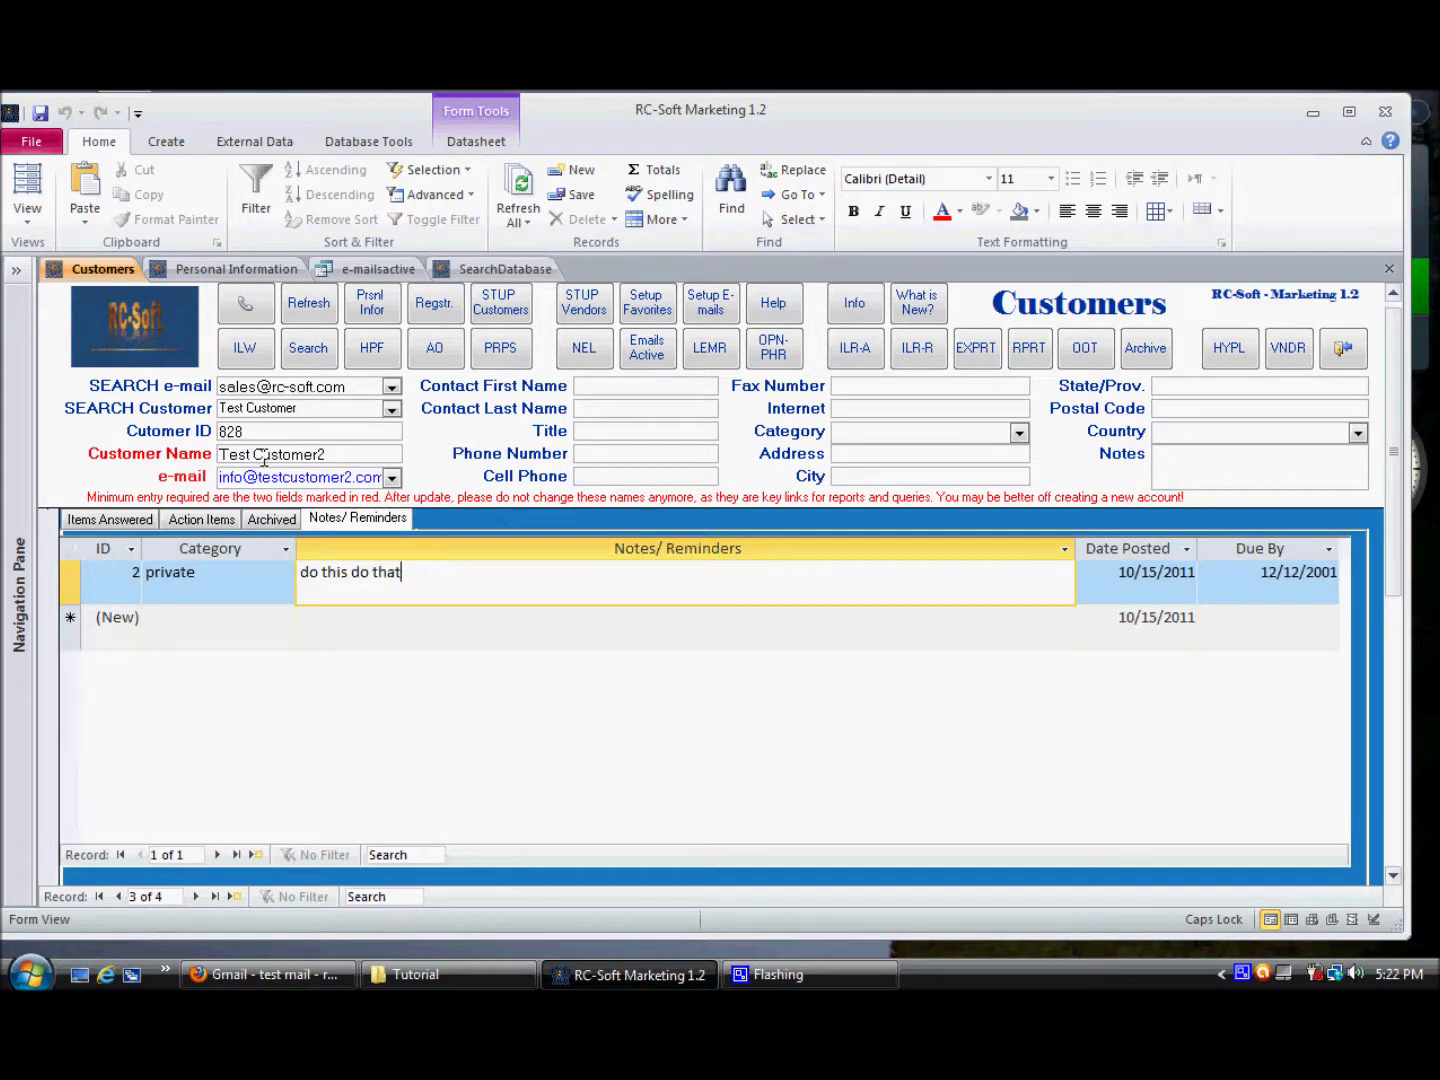
pyautogui.moveTo(270, 478)
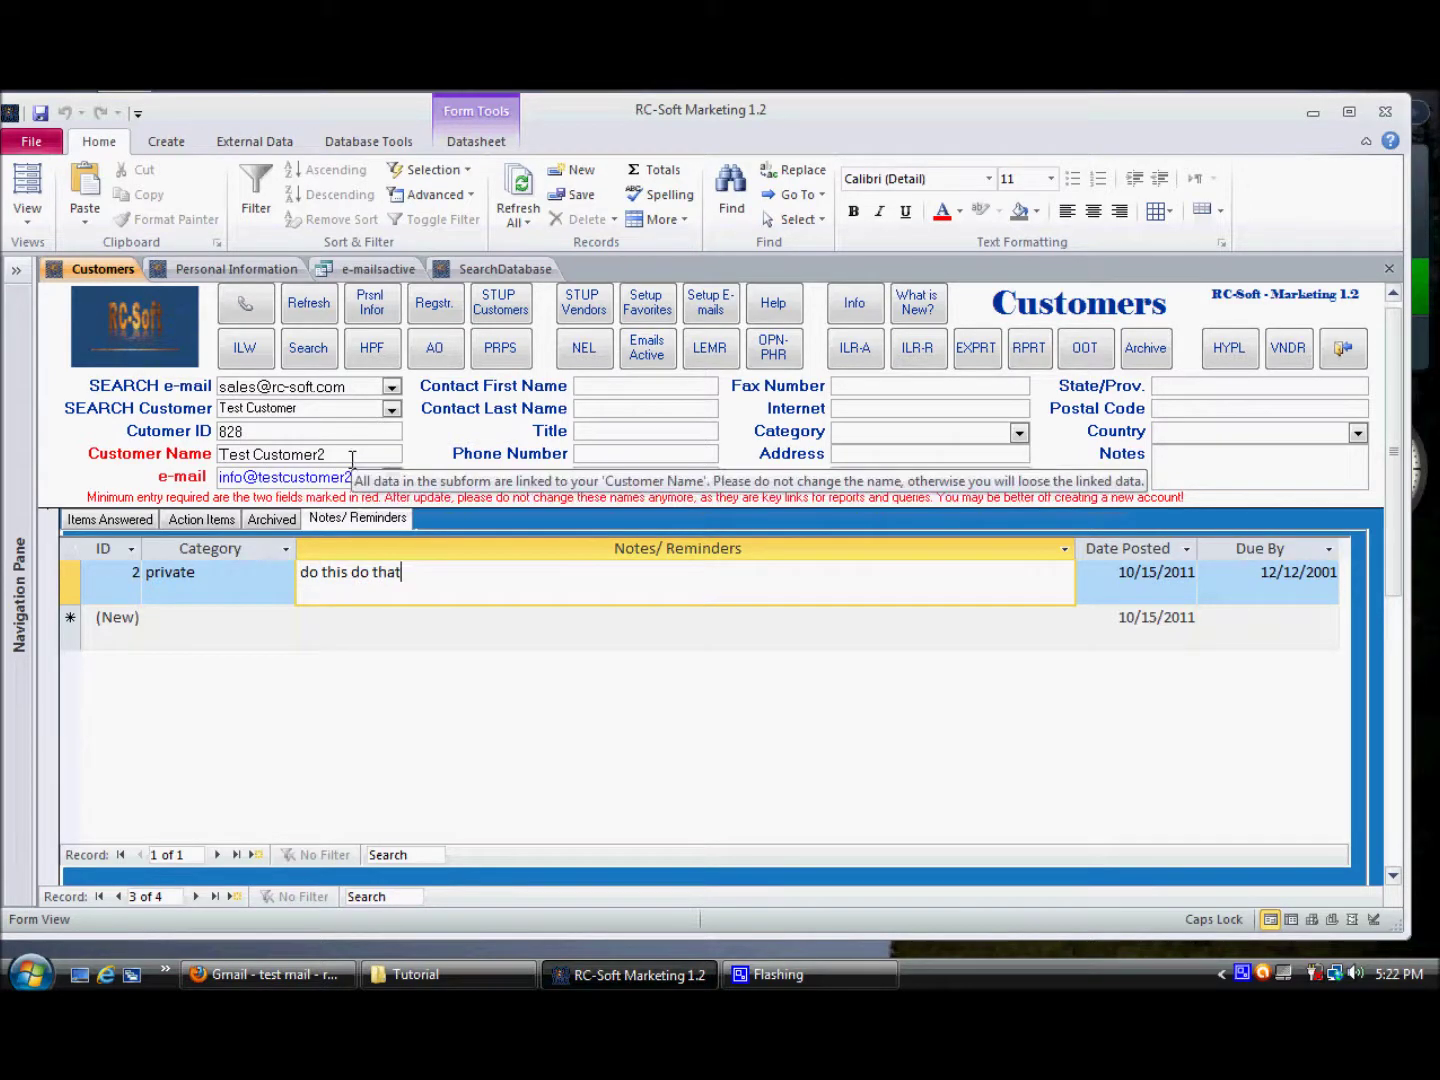
# Open the database search form and start a new record below the filtered Vamatex items.
pyautogui.click(309, 349)
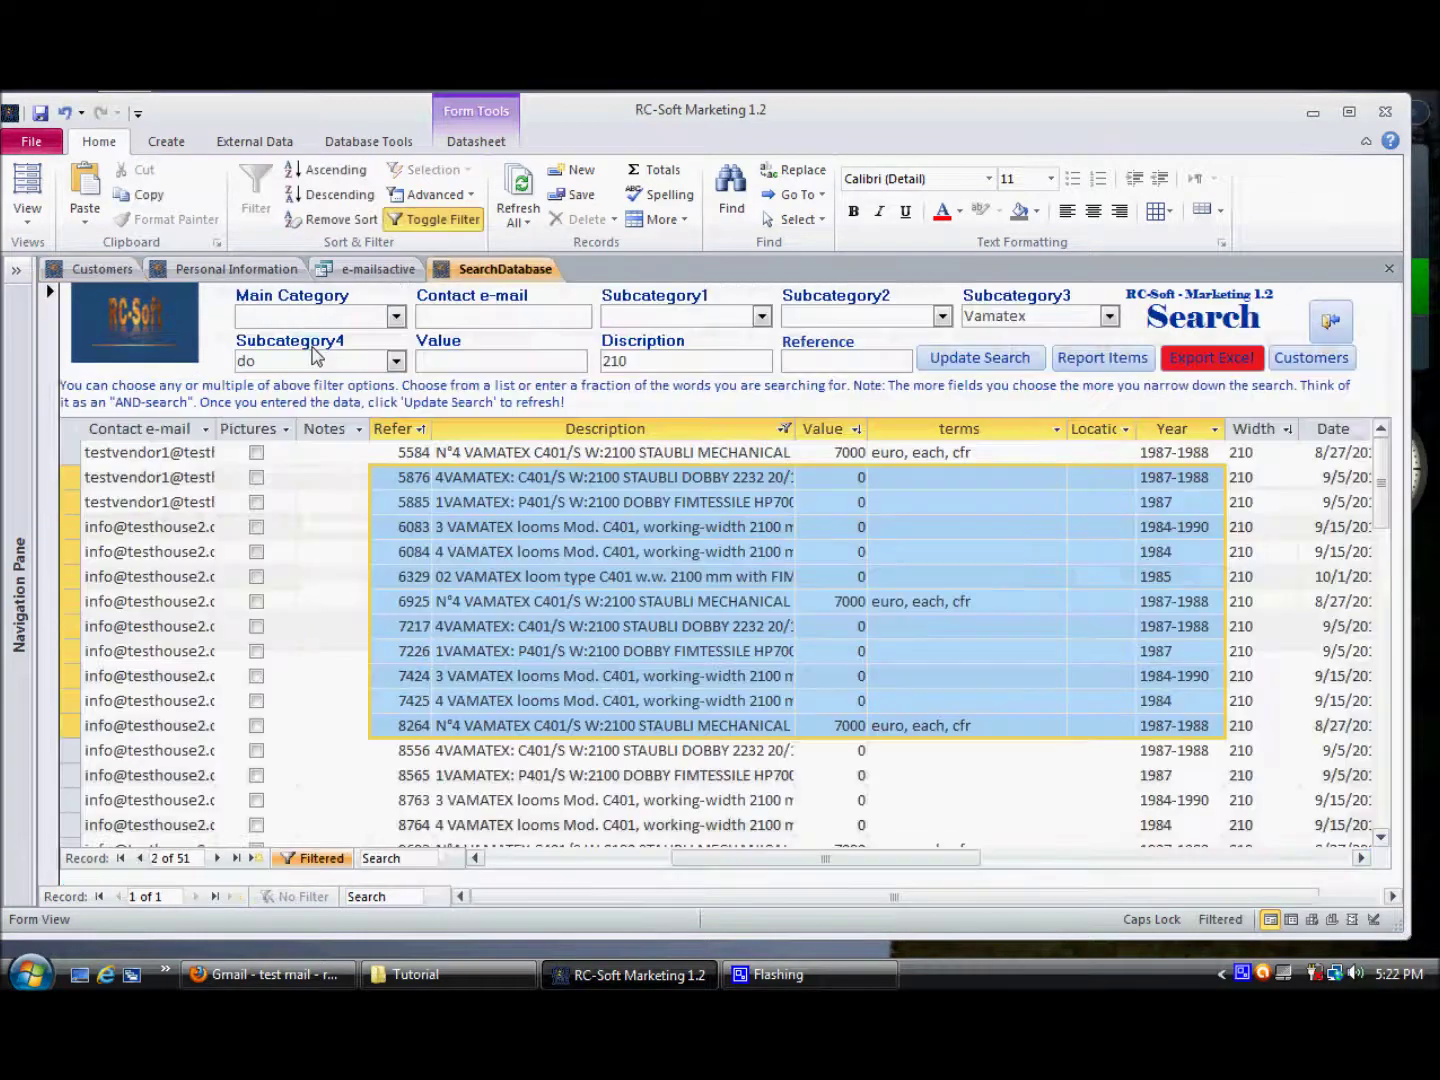
pyautogui.click(610, 551)
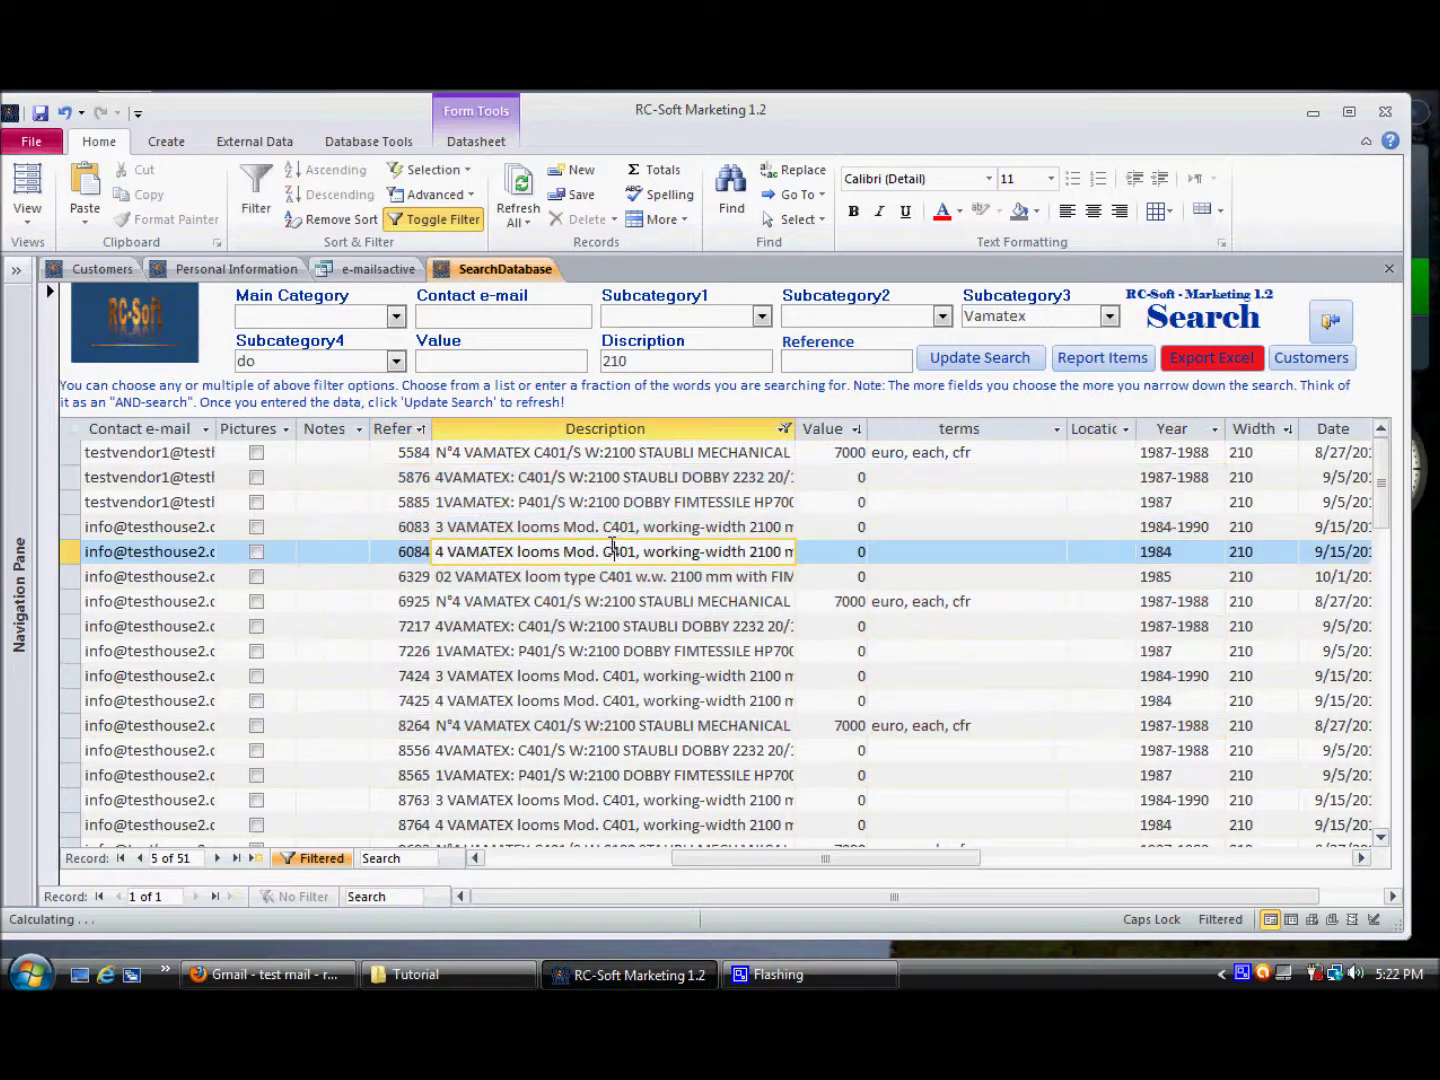
pyautogui.scroll(-9, 606, 413)
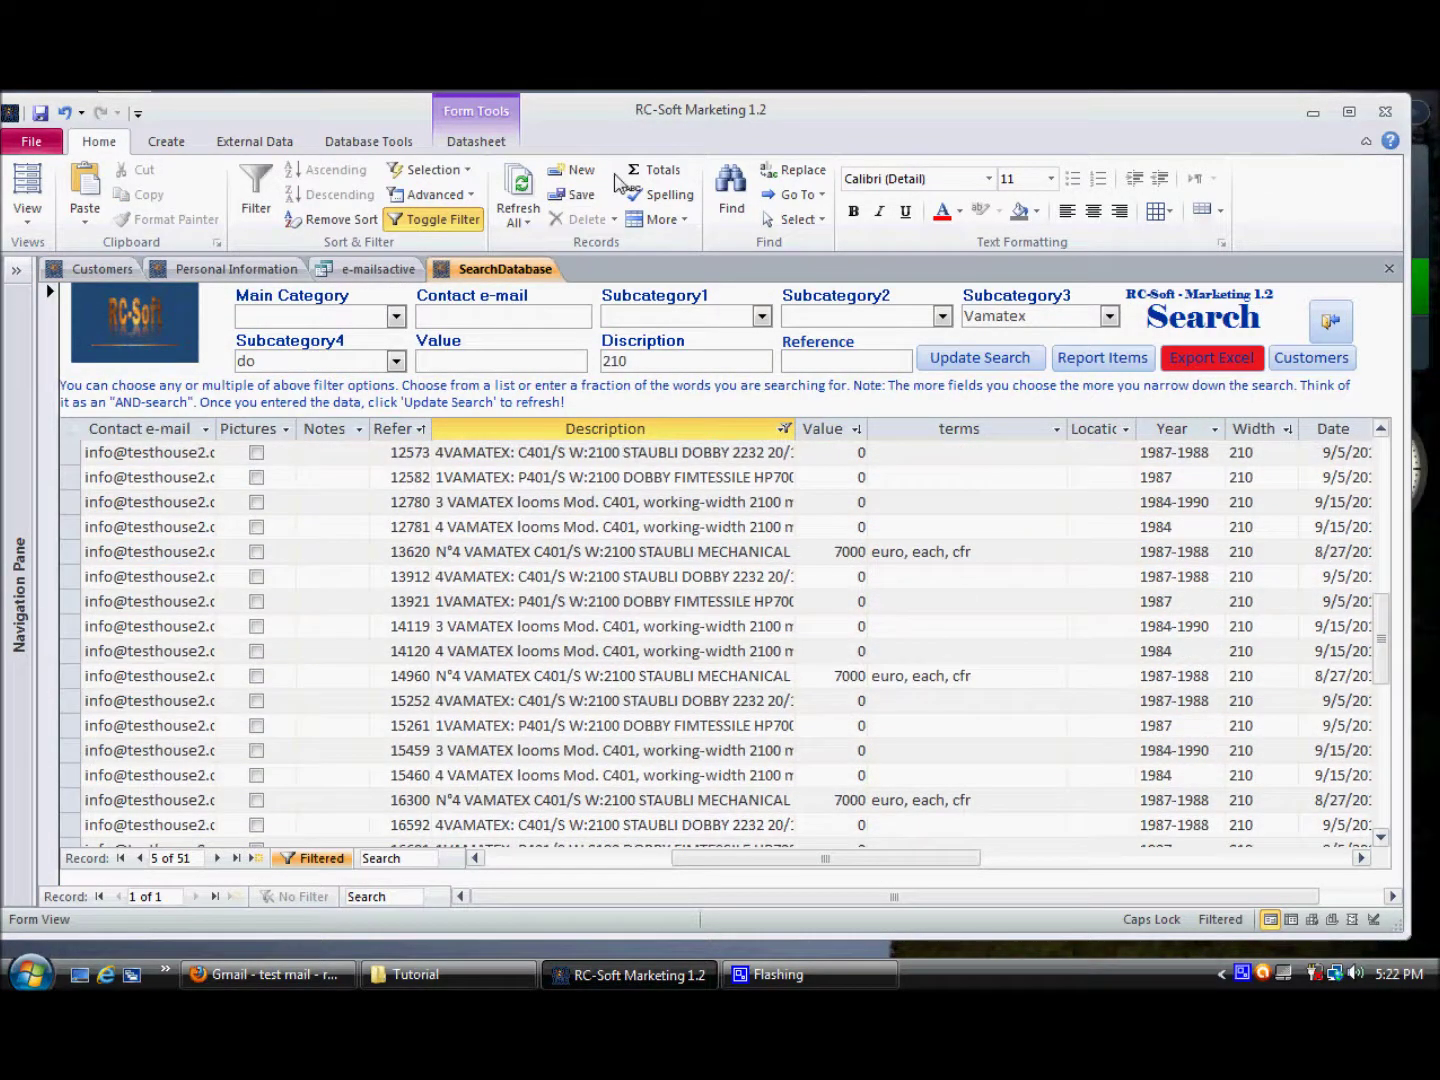
pyautogui.click(580, 172)
pyautogui.scroll(-1, 721, 640)
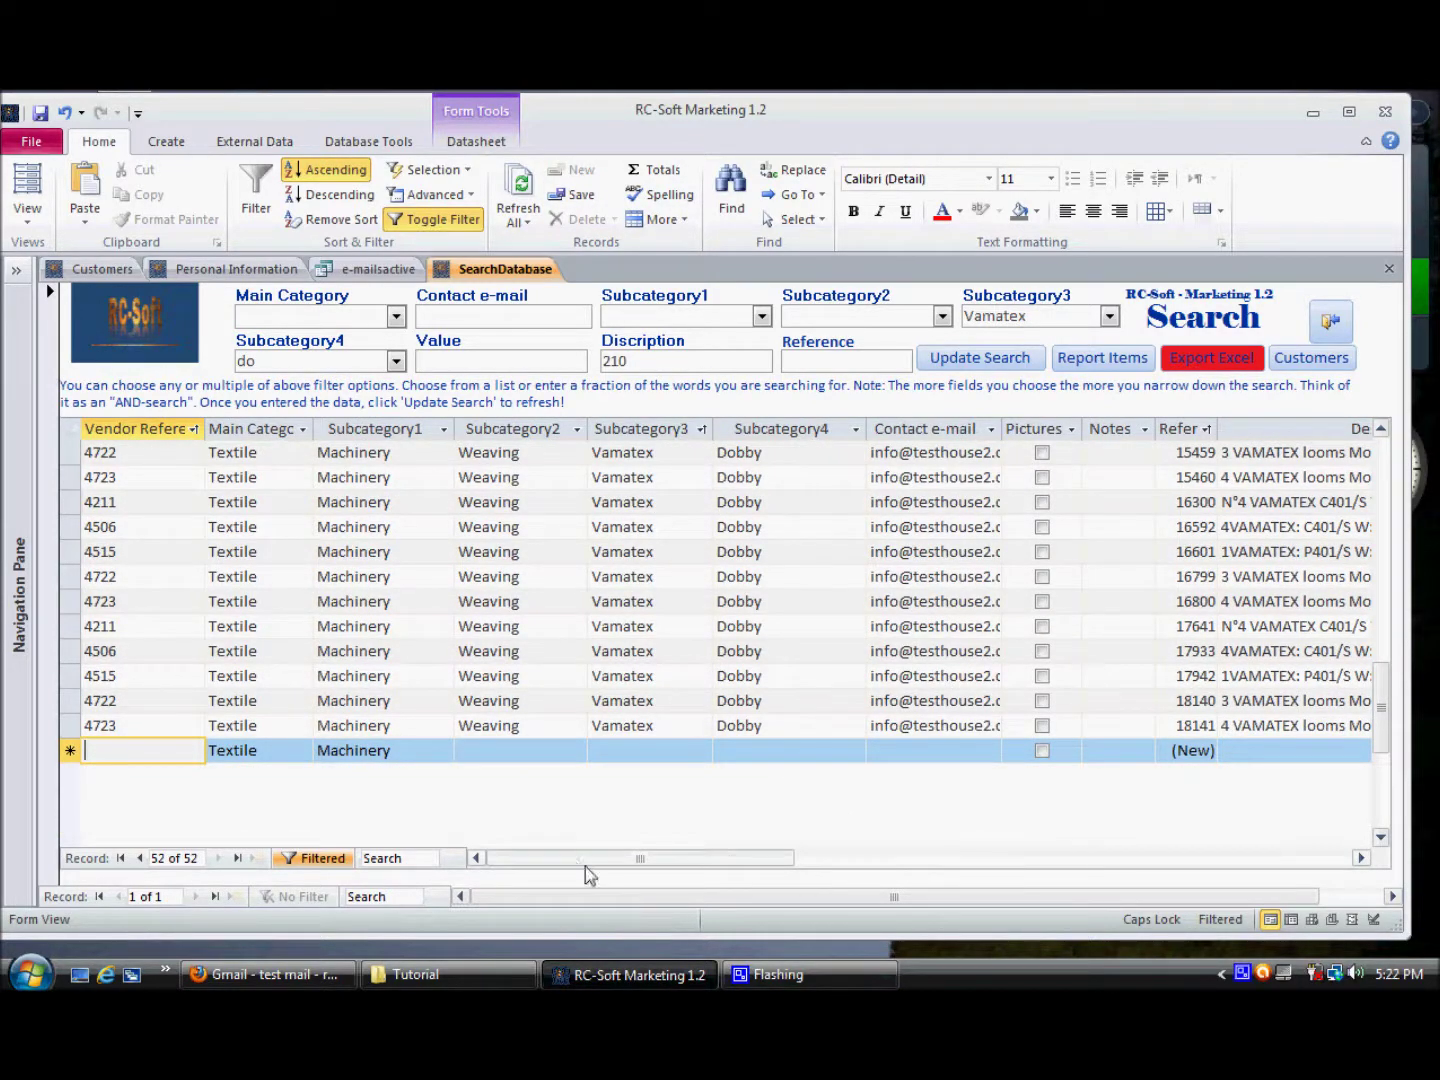
pyautogui.moveTo(585, 861); pyautogui.dragTo(743, 865)
# Switch to the Gmail draft and copy the latter part of the reference 6083 description, from the Fimtessile dobby details to its end.
pyautogui.click(268, 976)
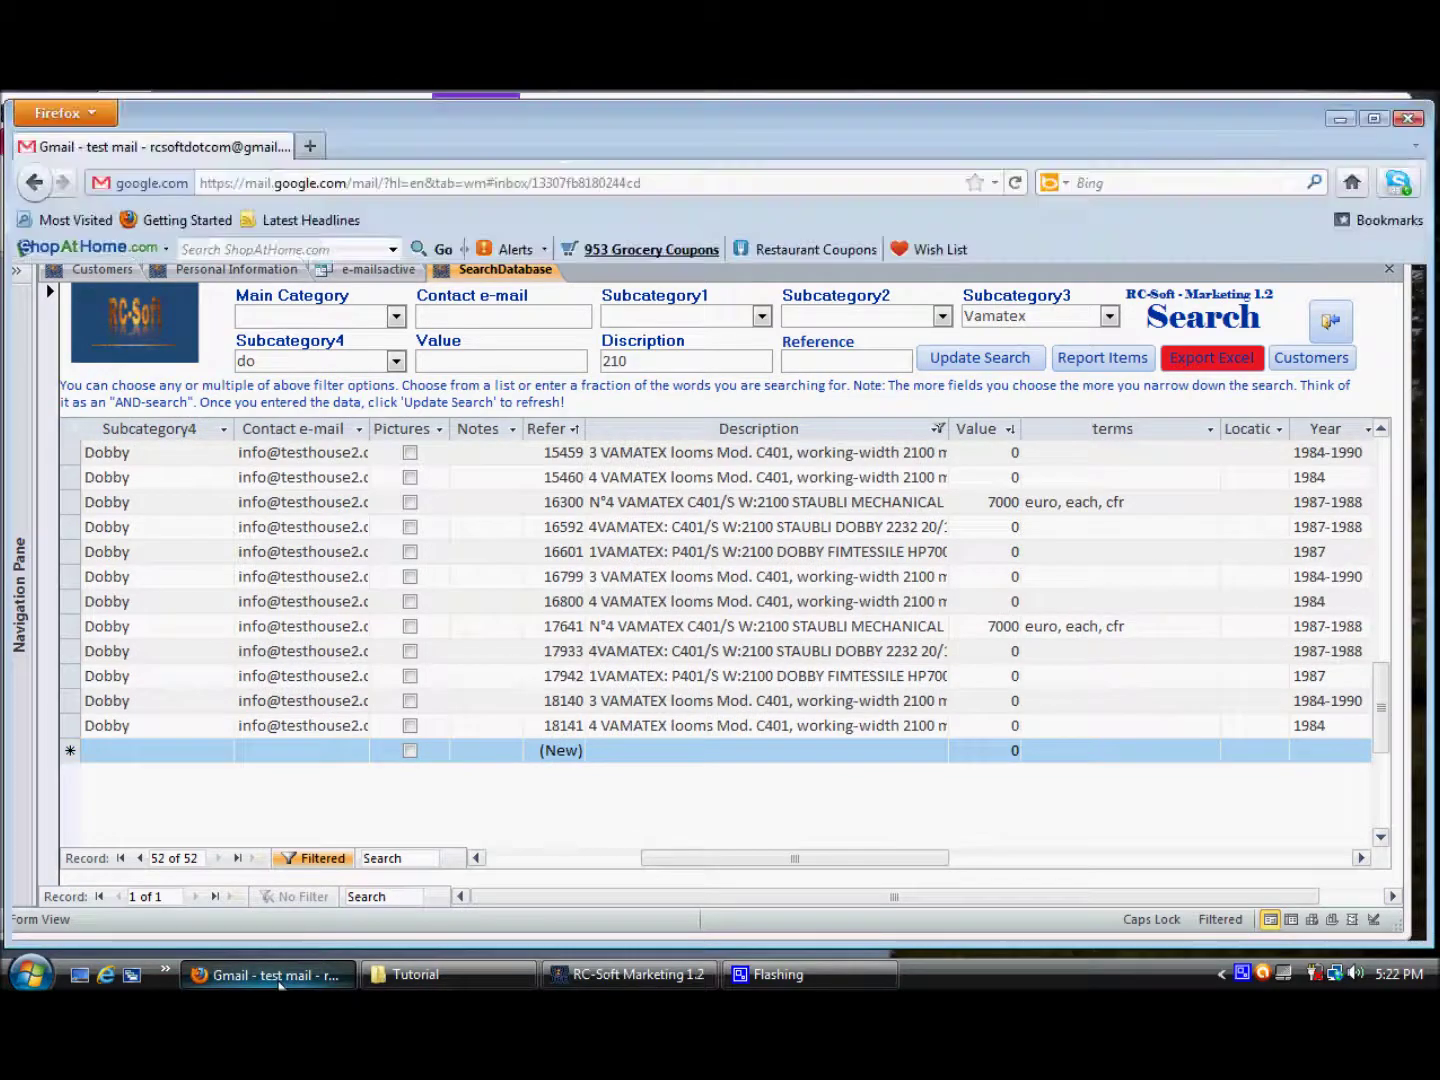
pyautogui.scroll(-5, 525, 755)
pyautogui.scroll(10, 520, 748)
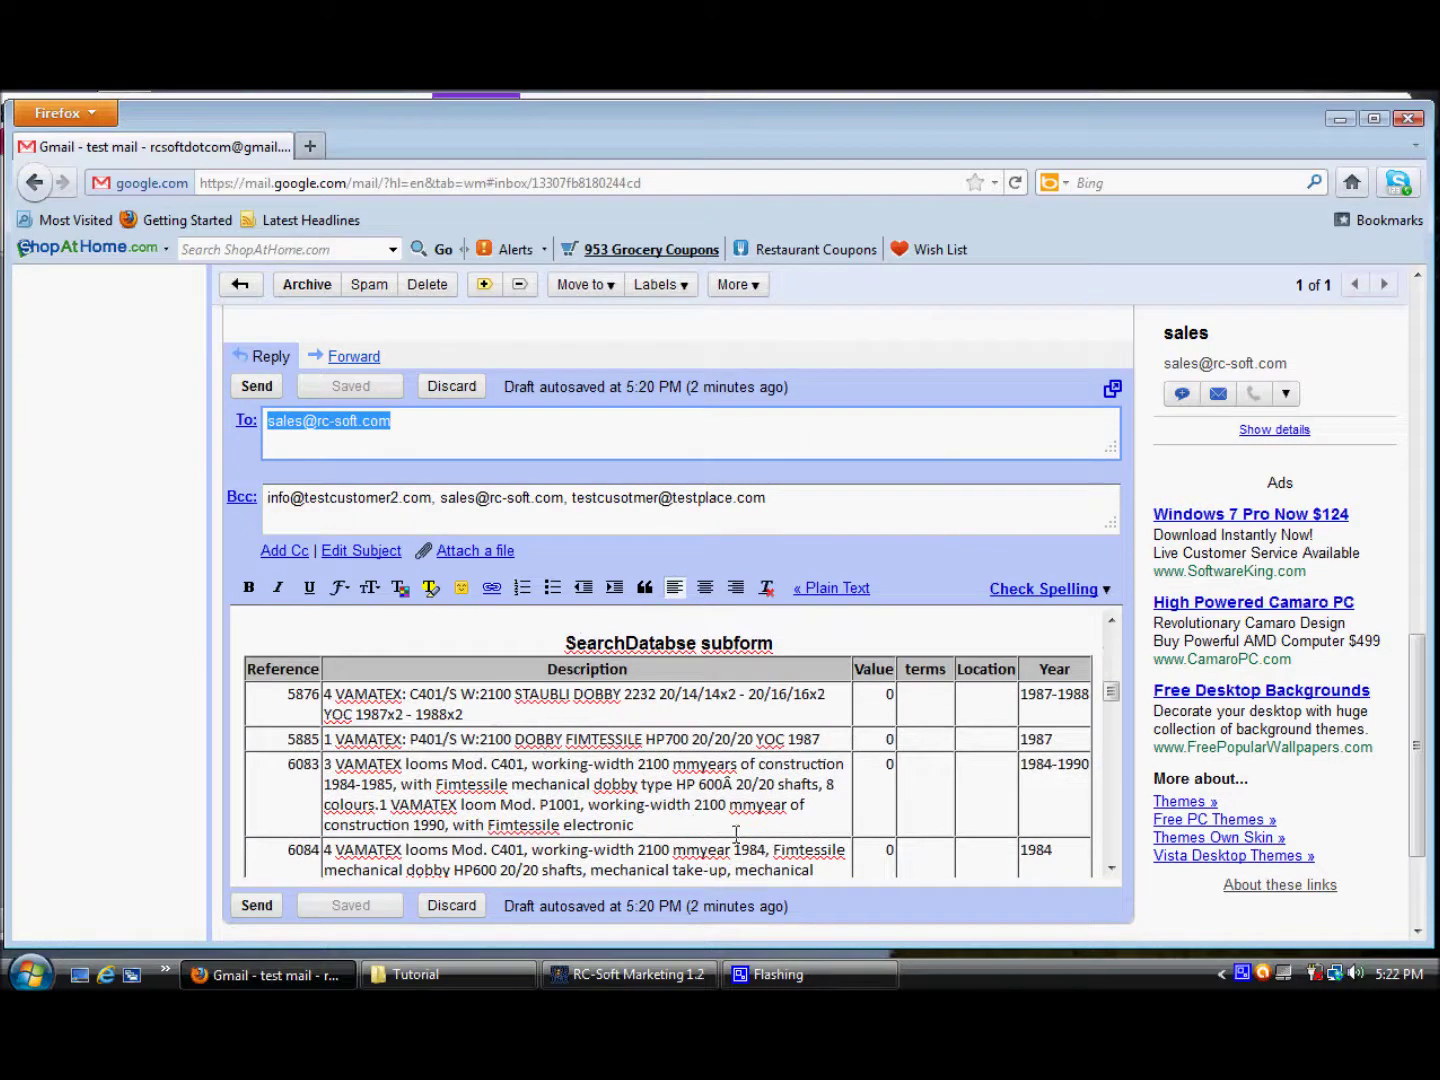
pyautogui.moveTo(635, 825); pyautogui.dragTo(318, 793)
pyautogui.click(618, 810)
pyautogui.moveTo(635, 826); pyautogui.dragTo(419, 786)
pyautogui.rightClick(551, 820)
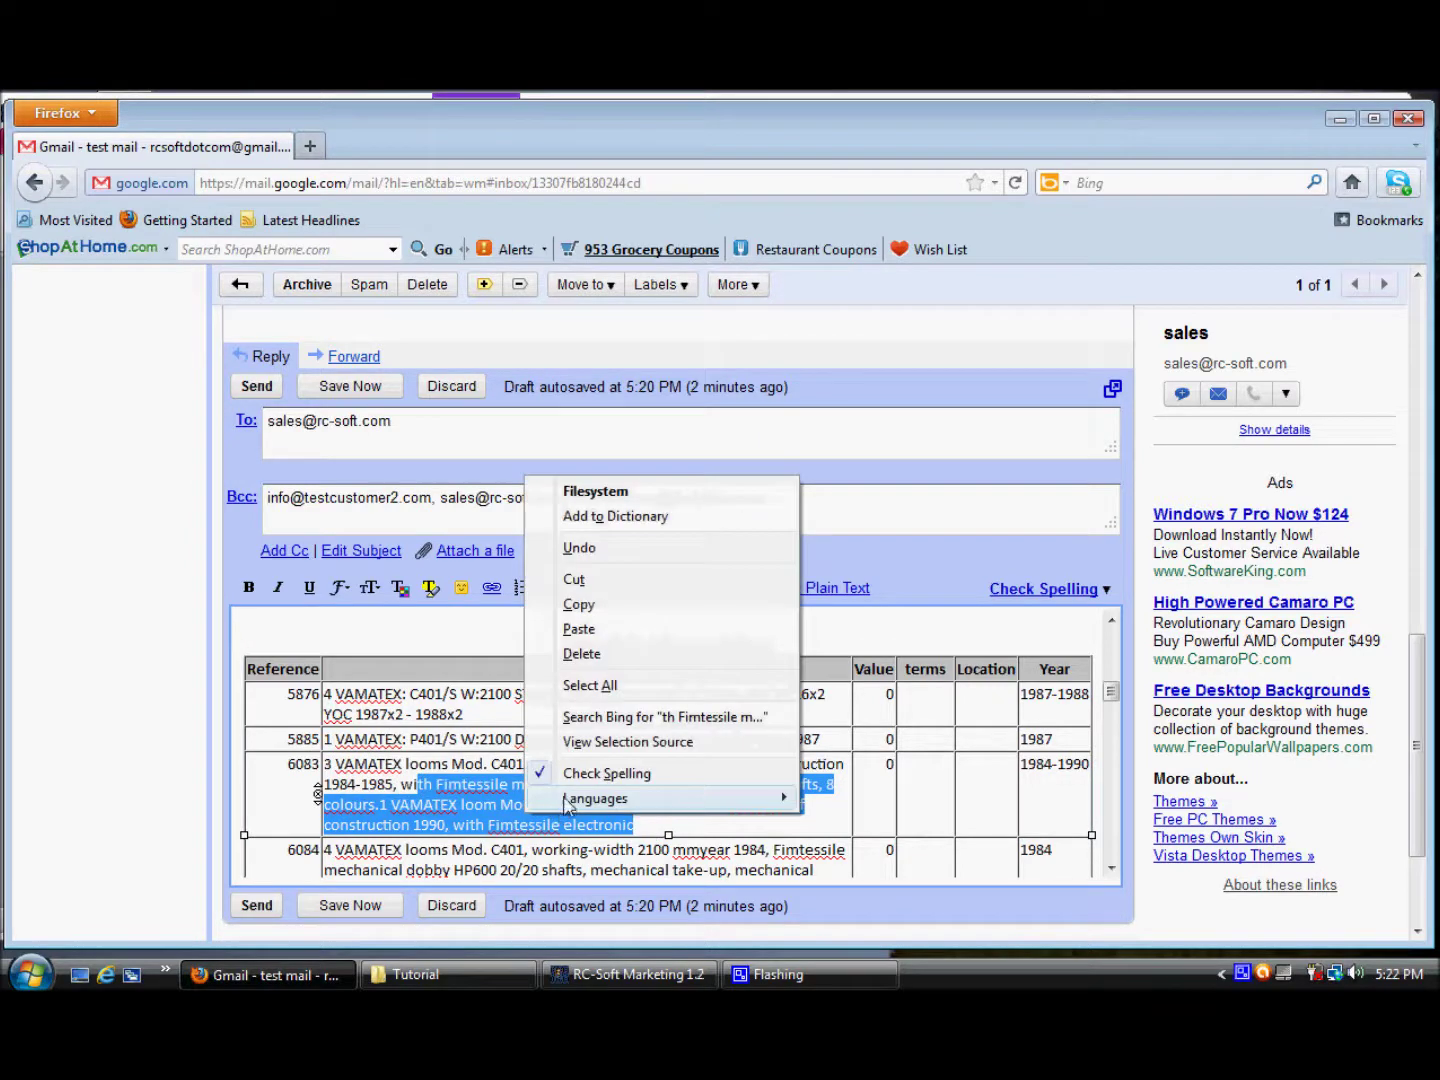
pyautogui.click(611, 602)
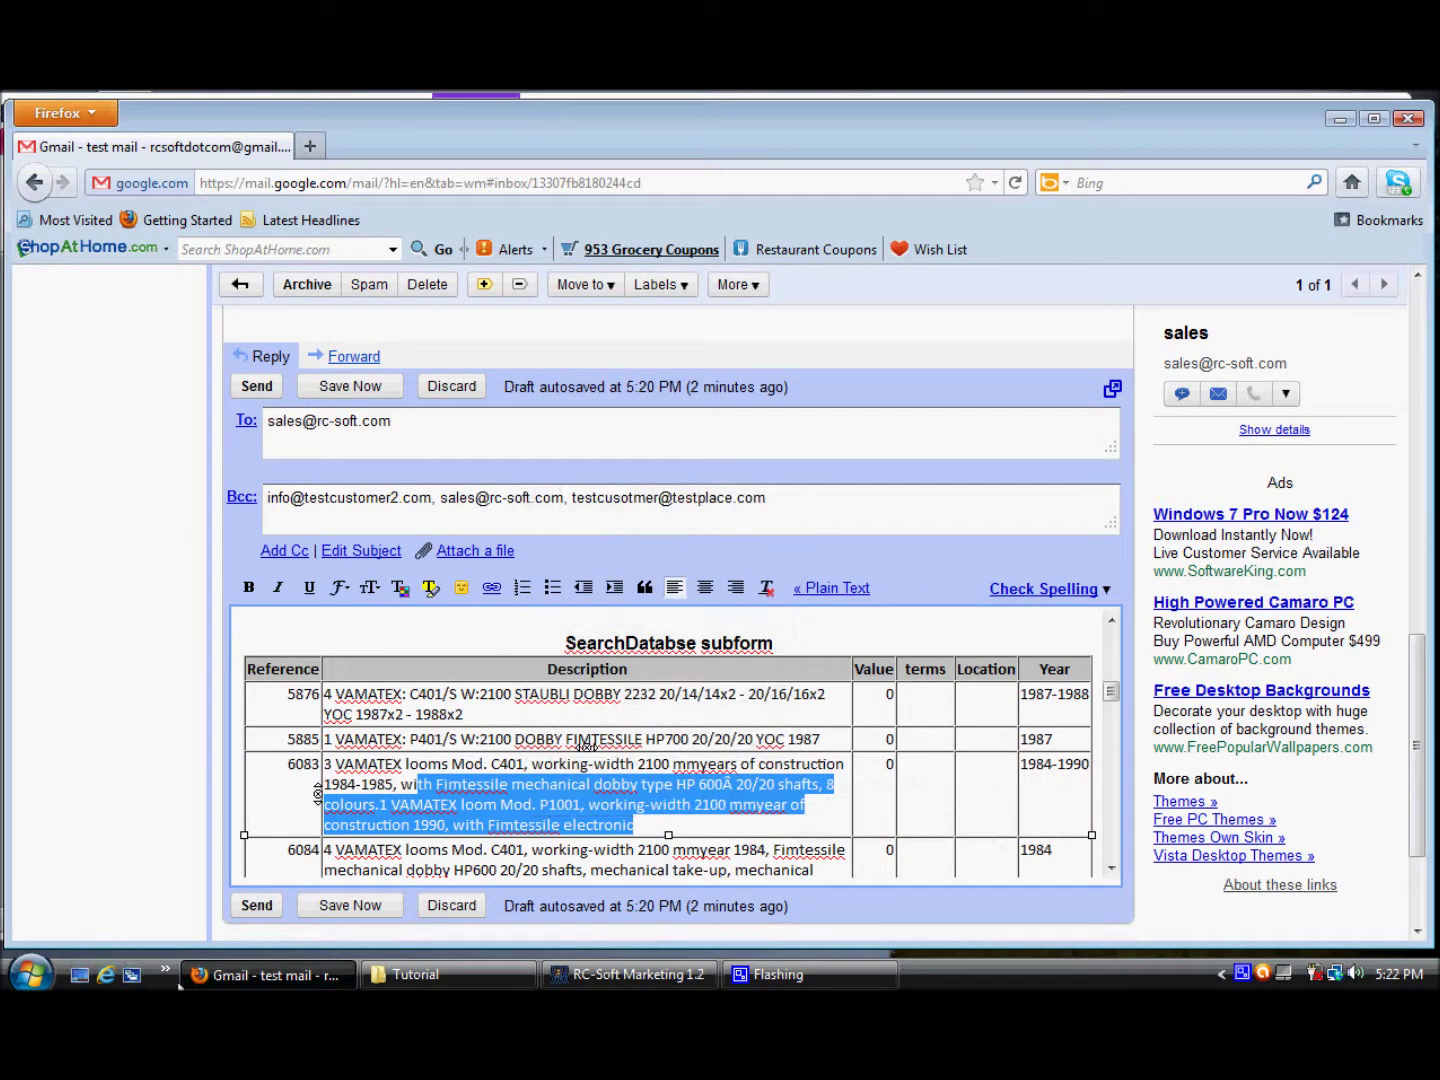
# Switch back to RC-Soft Marketing and paste the copied text as the new record's Description.
pyautogui.click(587, 974)
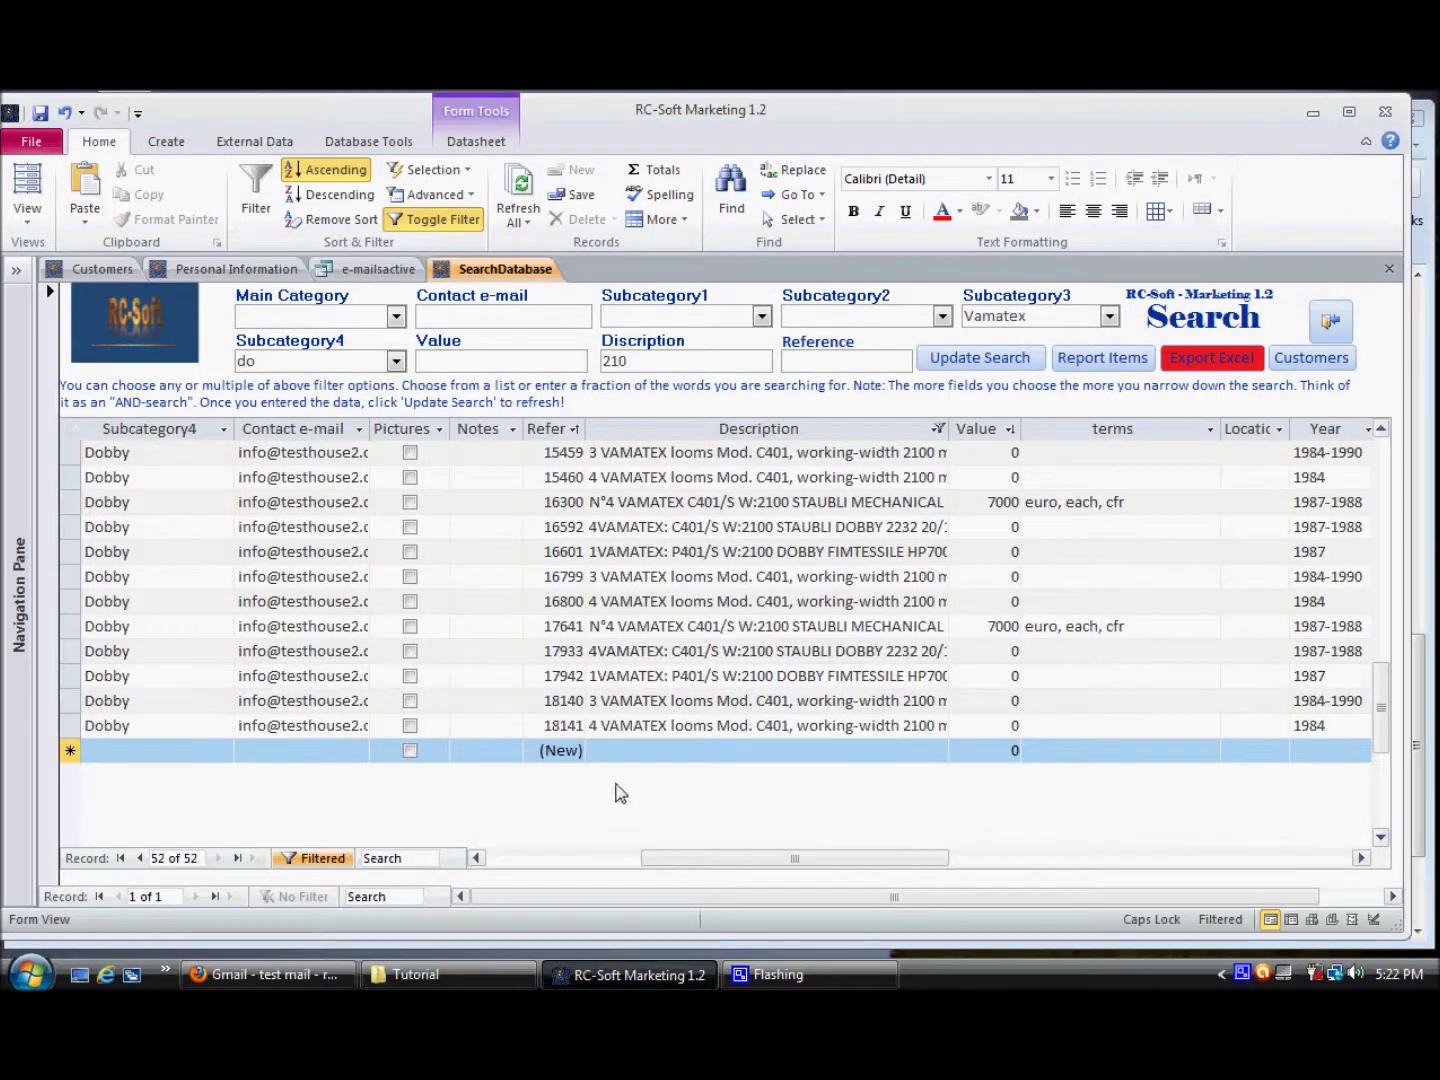
pyautogui.click(641, 750)
pyautogui.rightClick(641, 751)
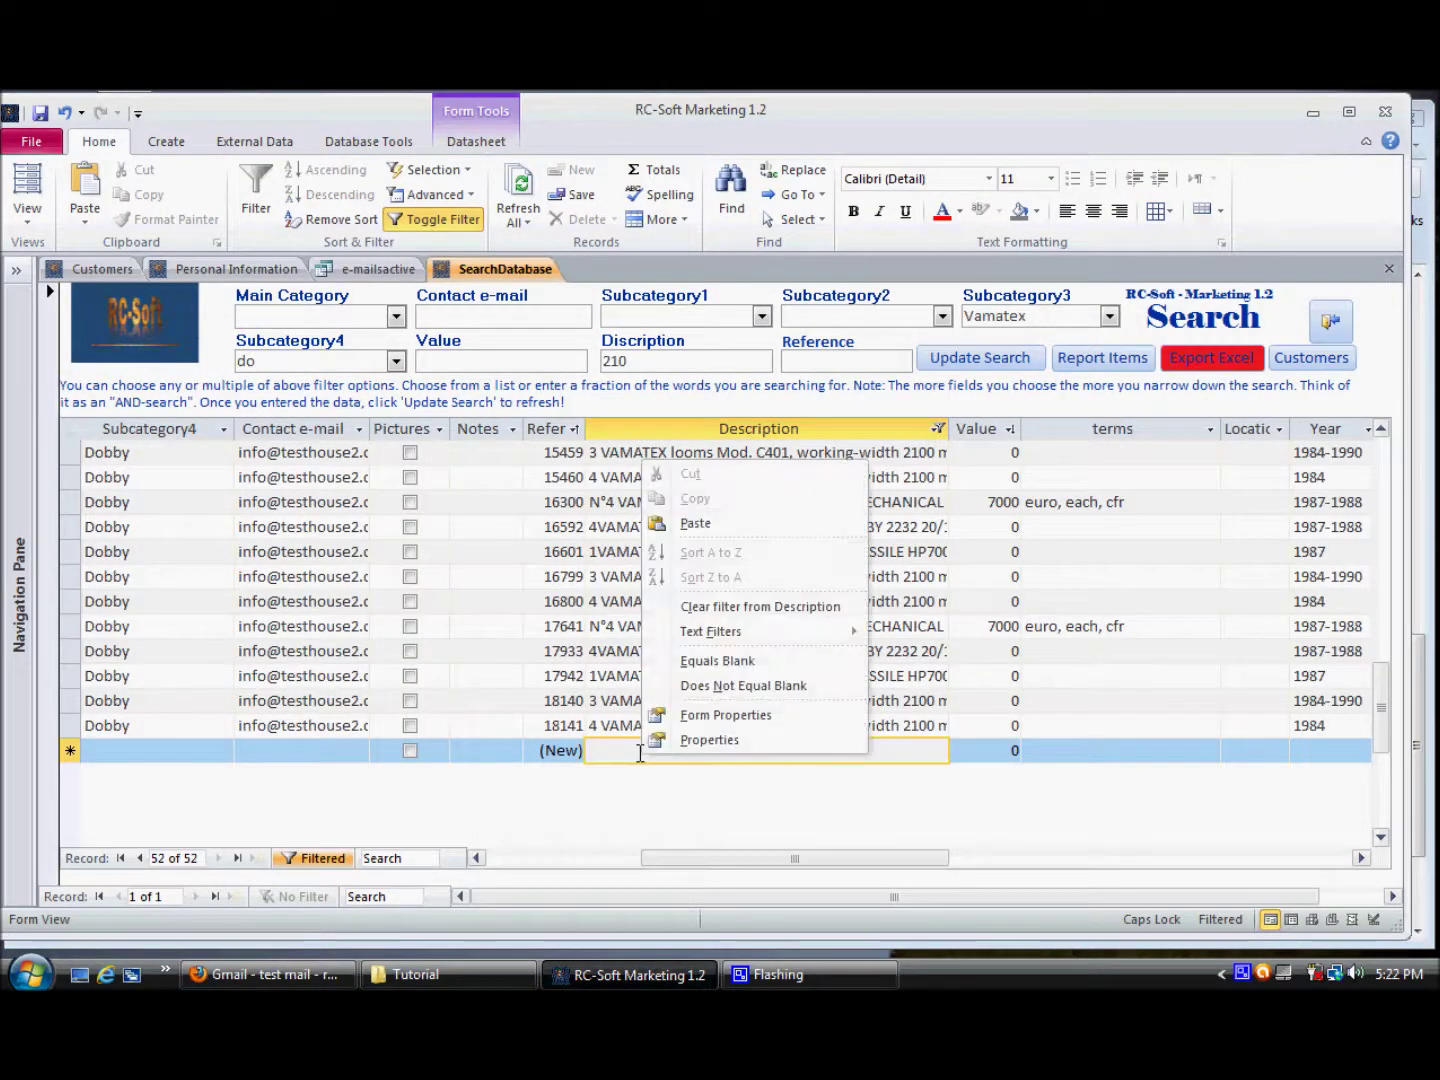
pyautogui.click(700, 525)
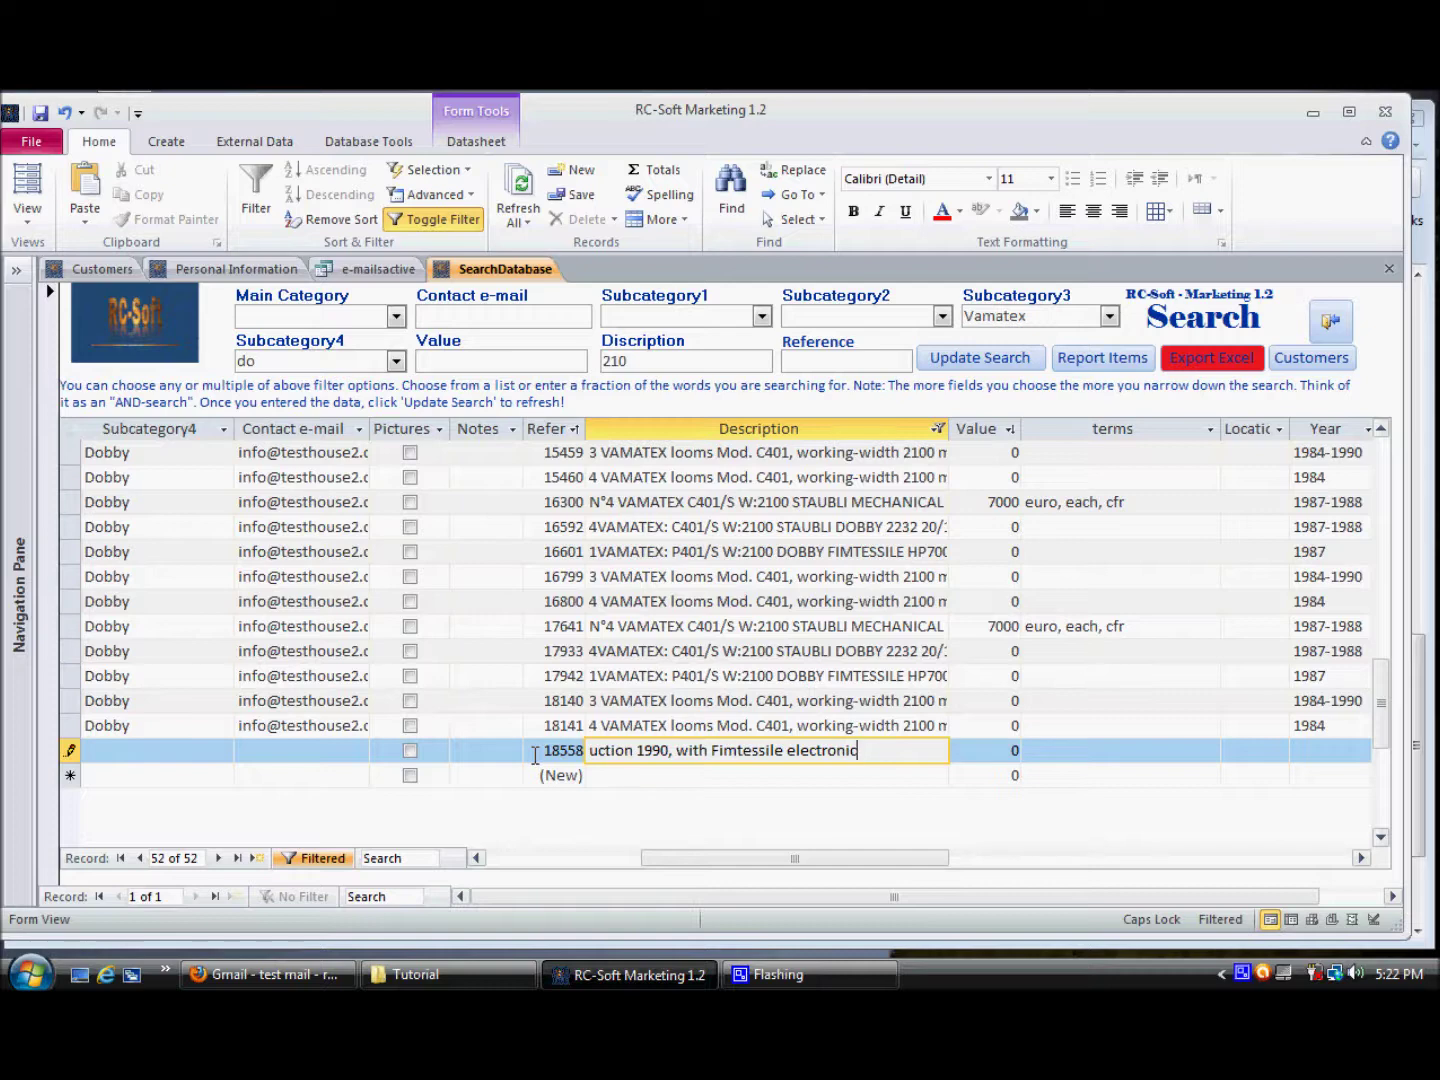
# Set Subcategory2 of the new record to Bale Press.
pyautogui.click(557, 860)
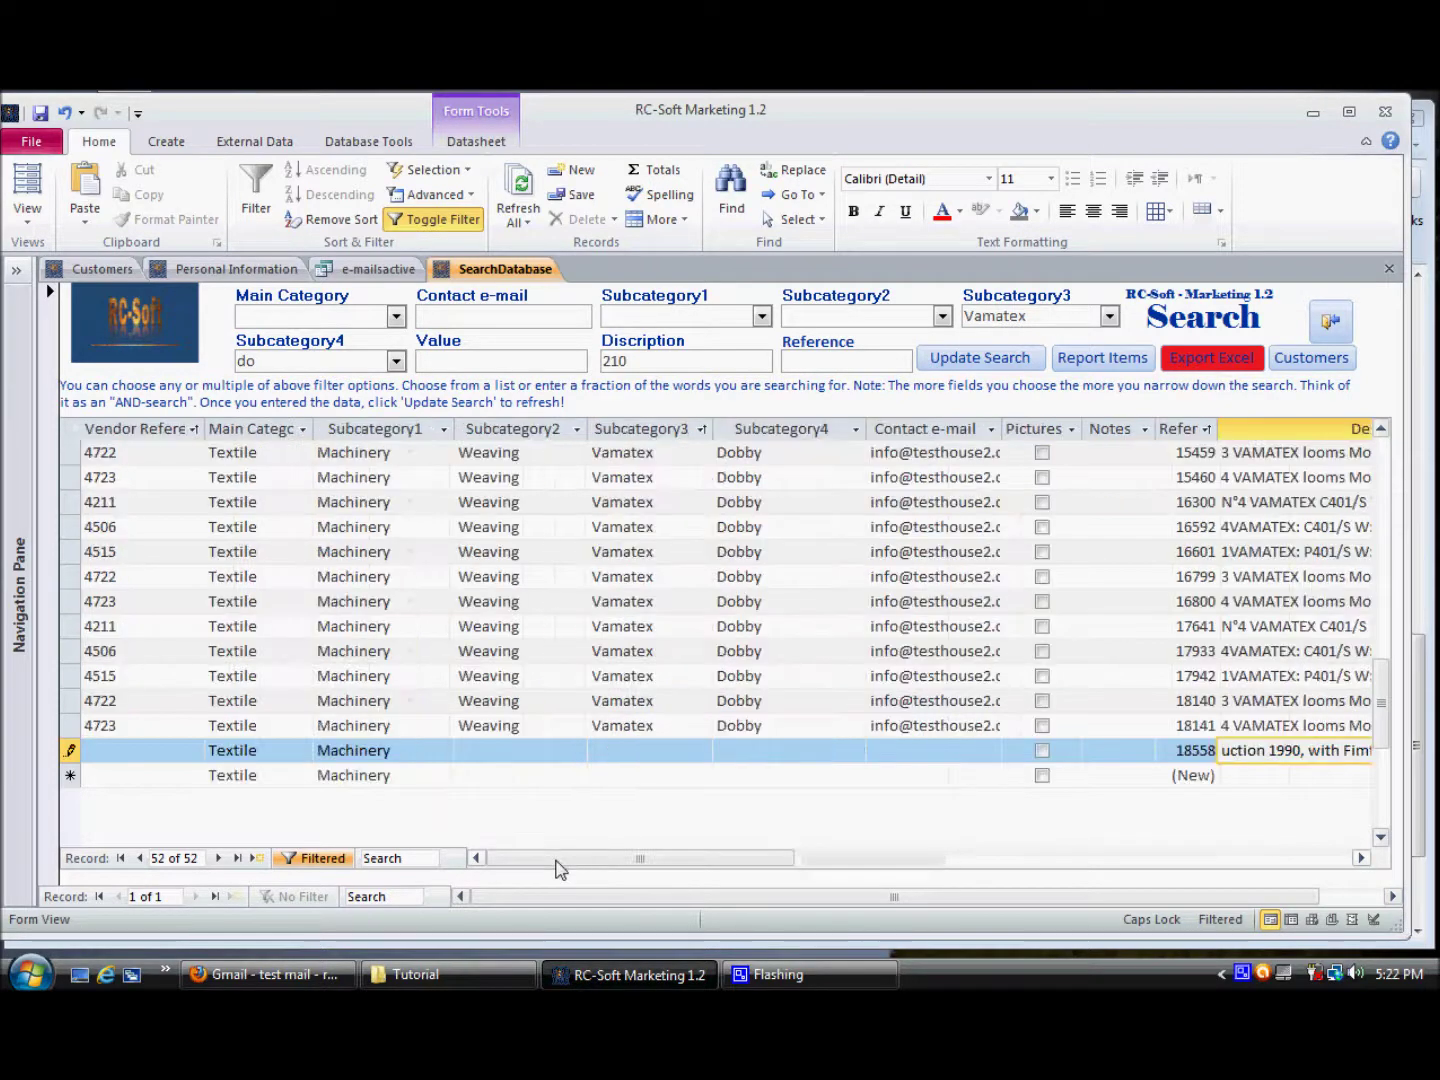
pyautogui.click(467, 755)
pyautogui.write('w')
pyautogui.press('BackSpace')
pyautogui.press('BackSpace')
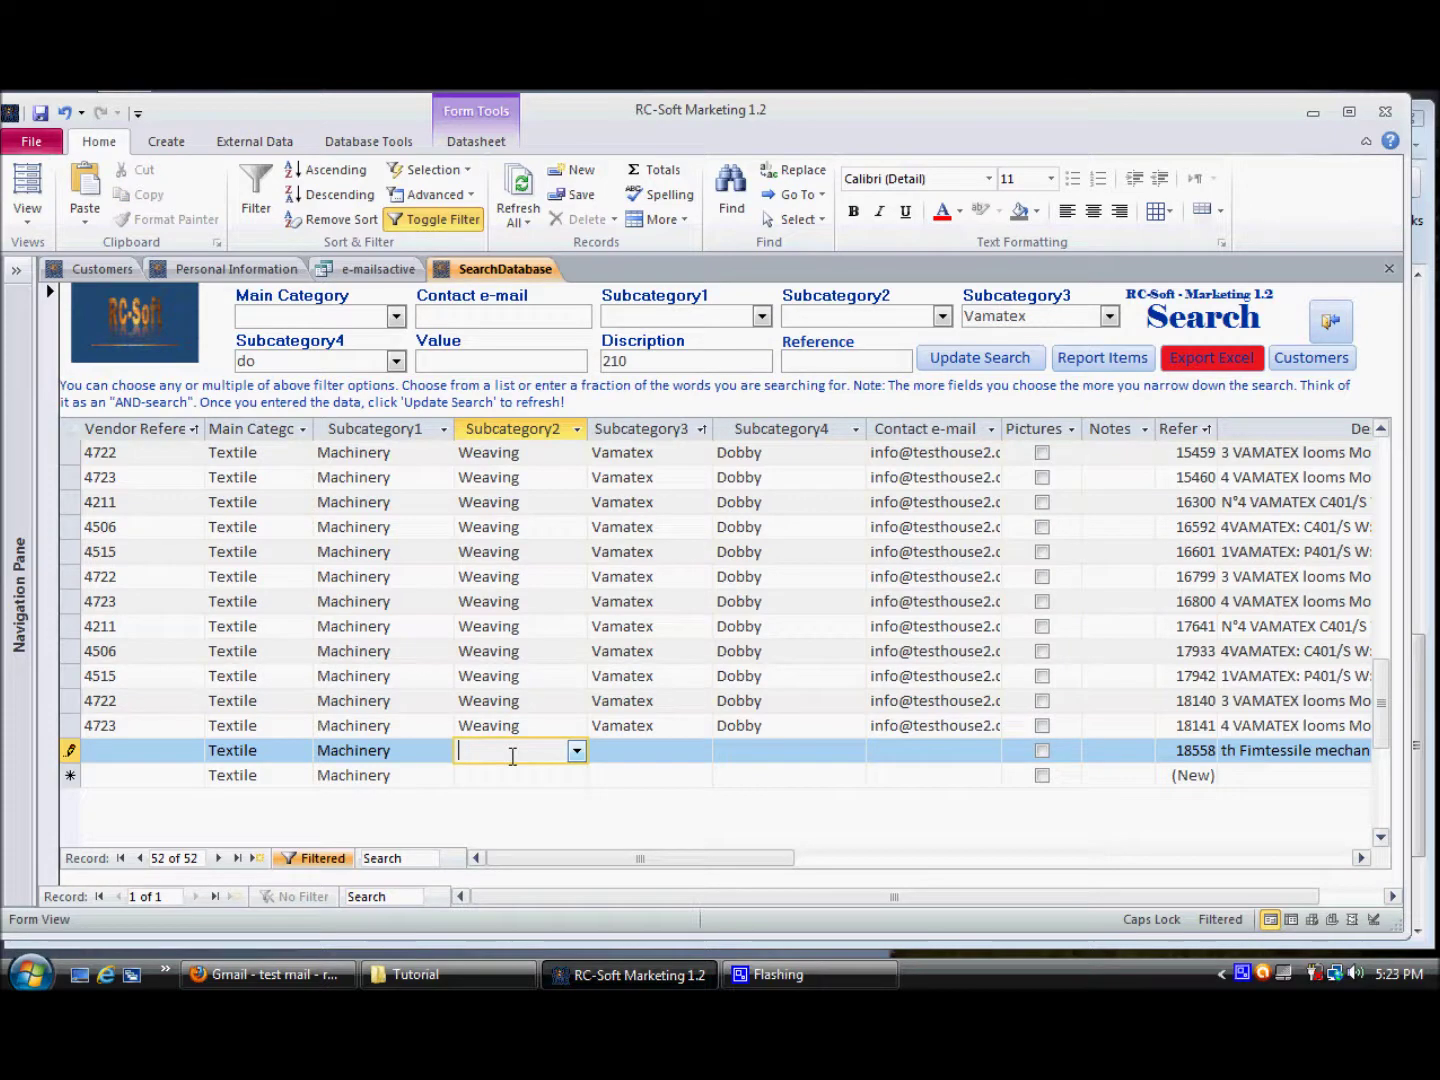
pyautogui.write(';L')
pyautogui.click(577, 752)
pyautogui.click(544, 816)
pyautogui.click(643, 752)
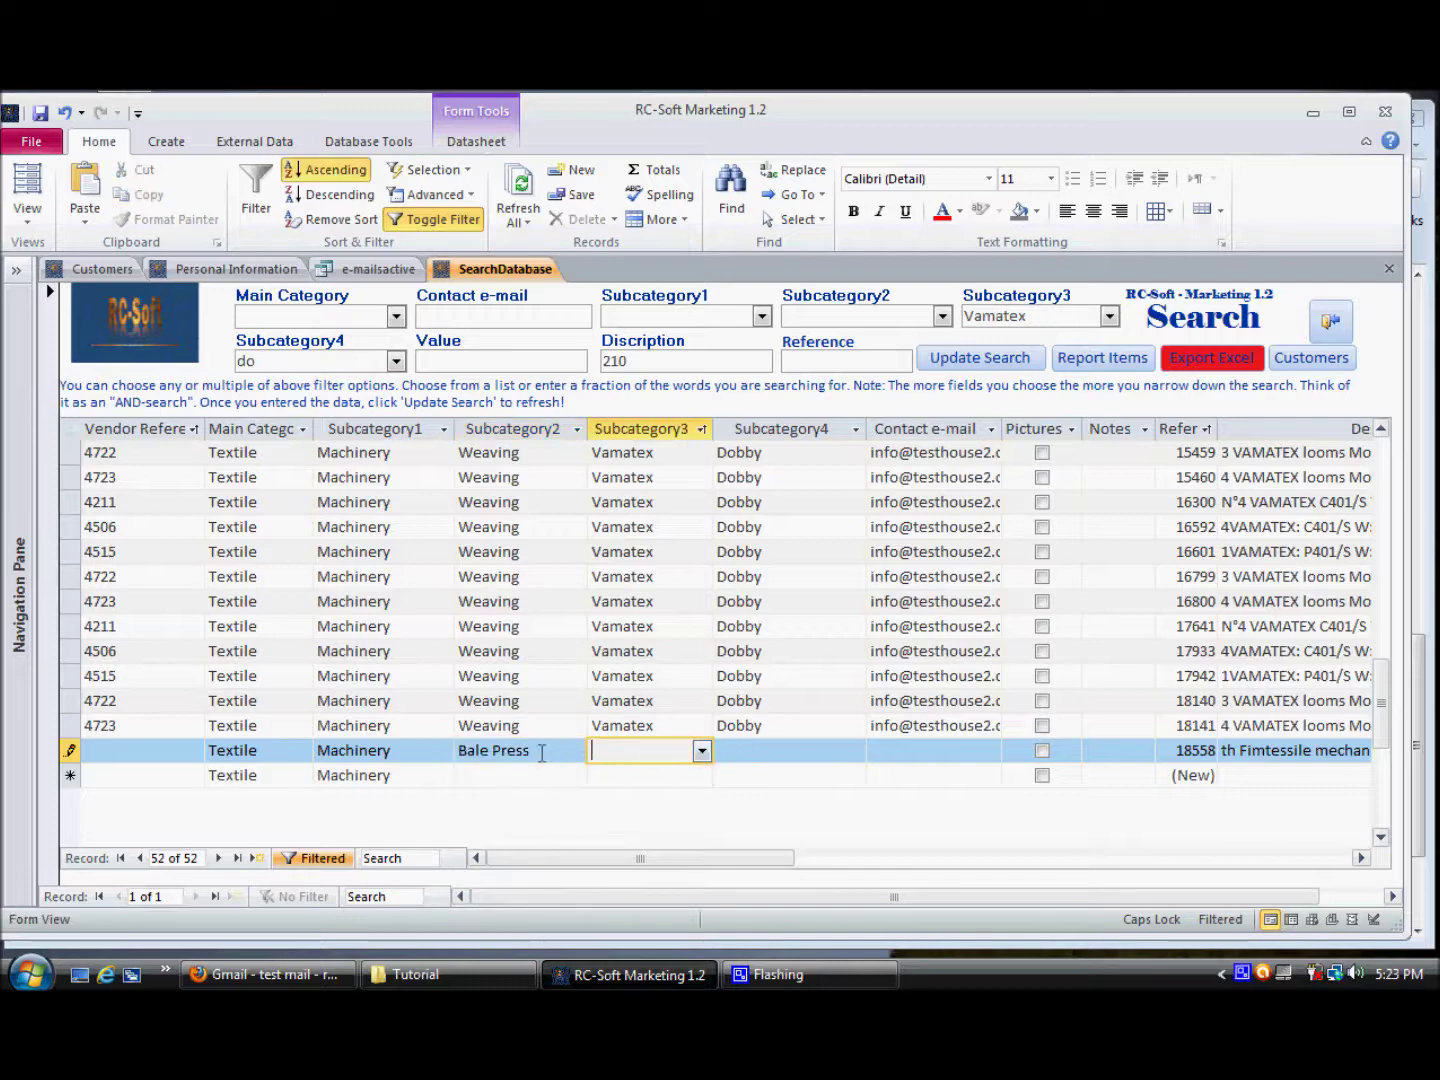
# View the entry forms for adding Subcategory2 and Subcategory4 categories, closing each without an entry.
pyautogui.click(467, 757)
pyautogui.doubleClick(473, 758)
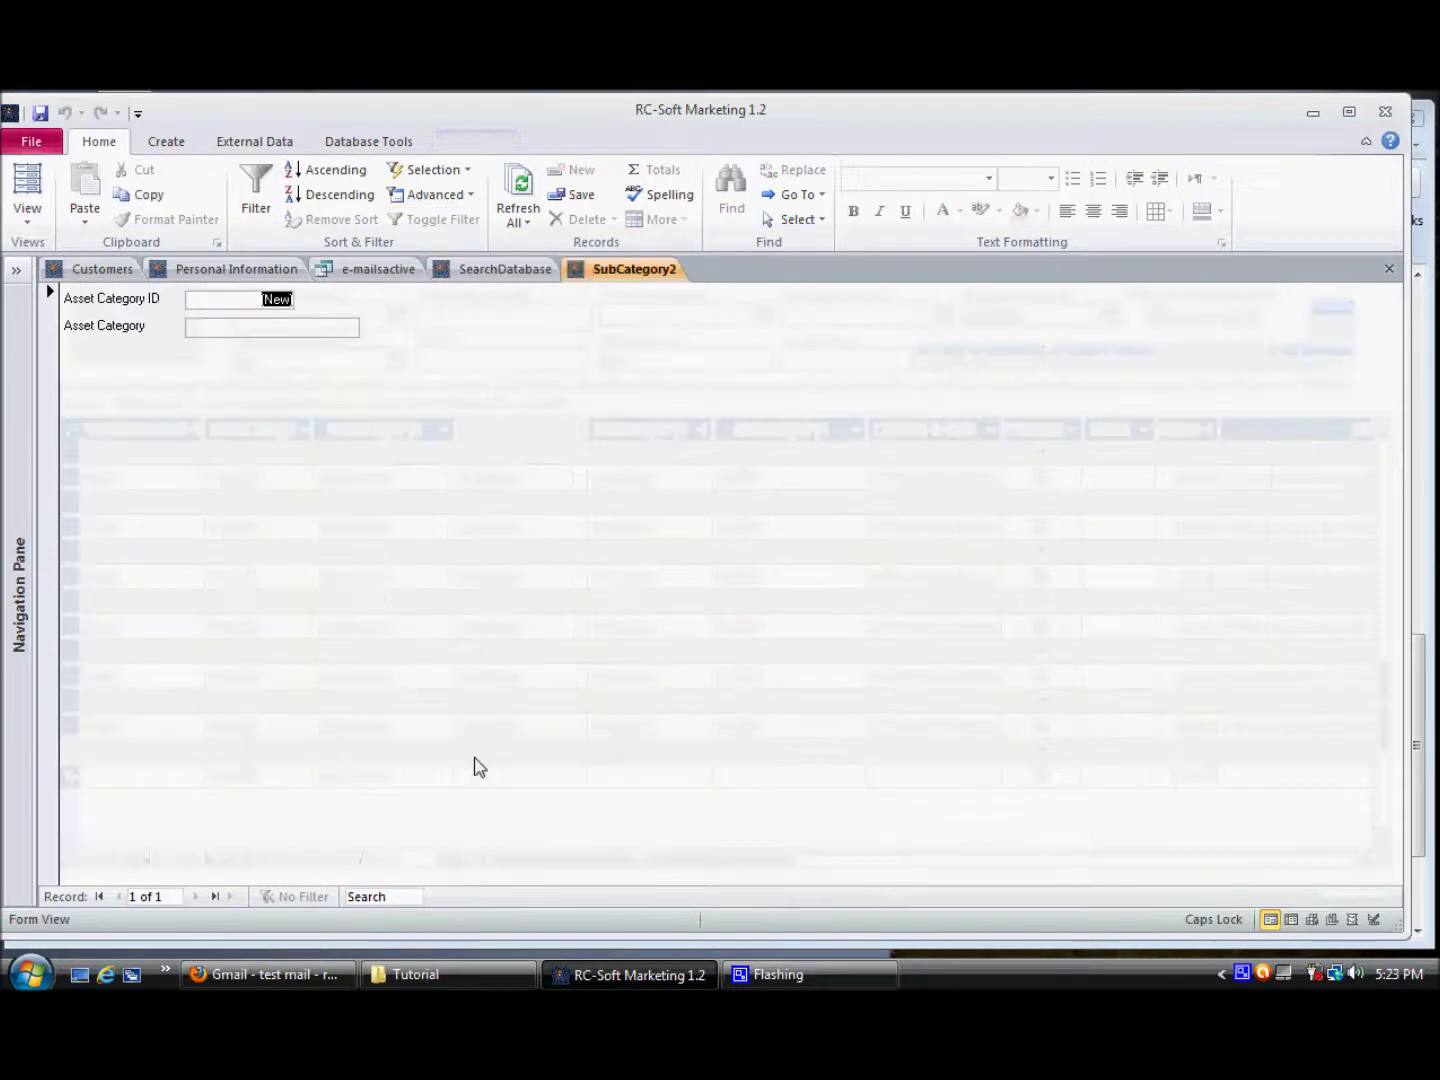
pyautogui.click(203, 325)
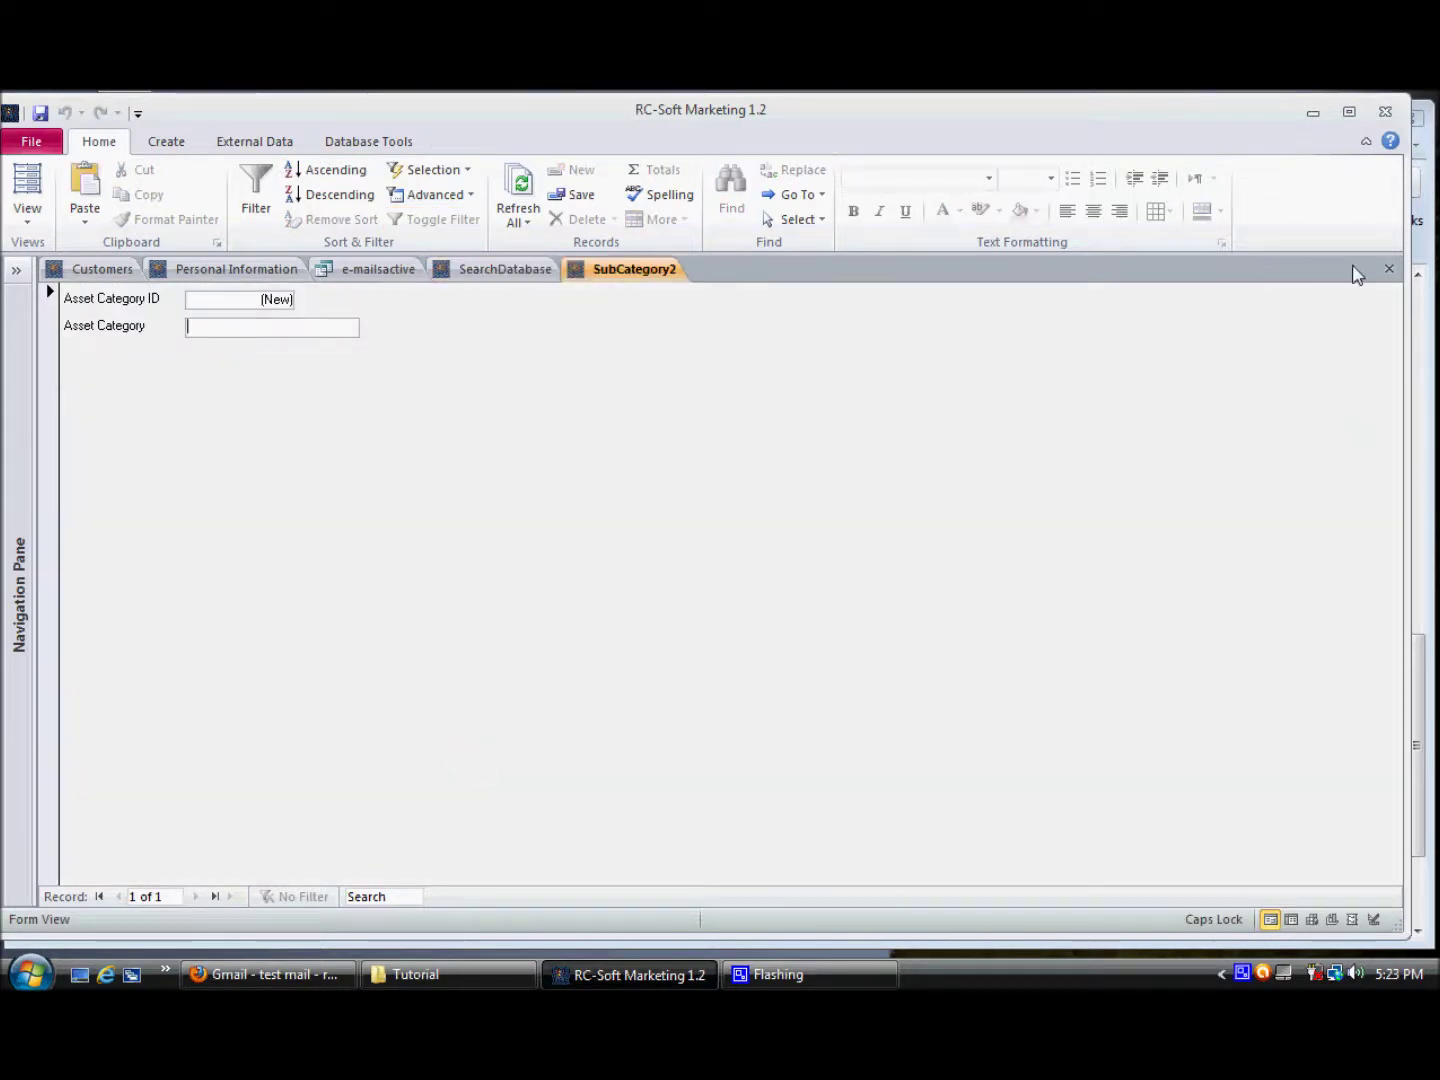
pyautogui.click(1390, 269)
pyautogui.click(629, 757)
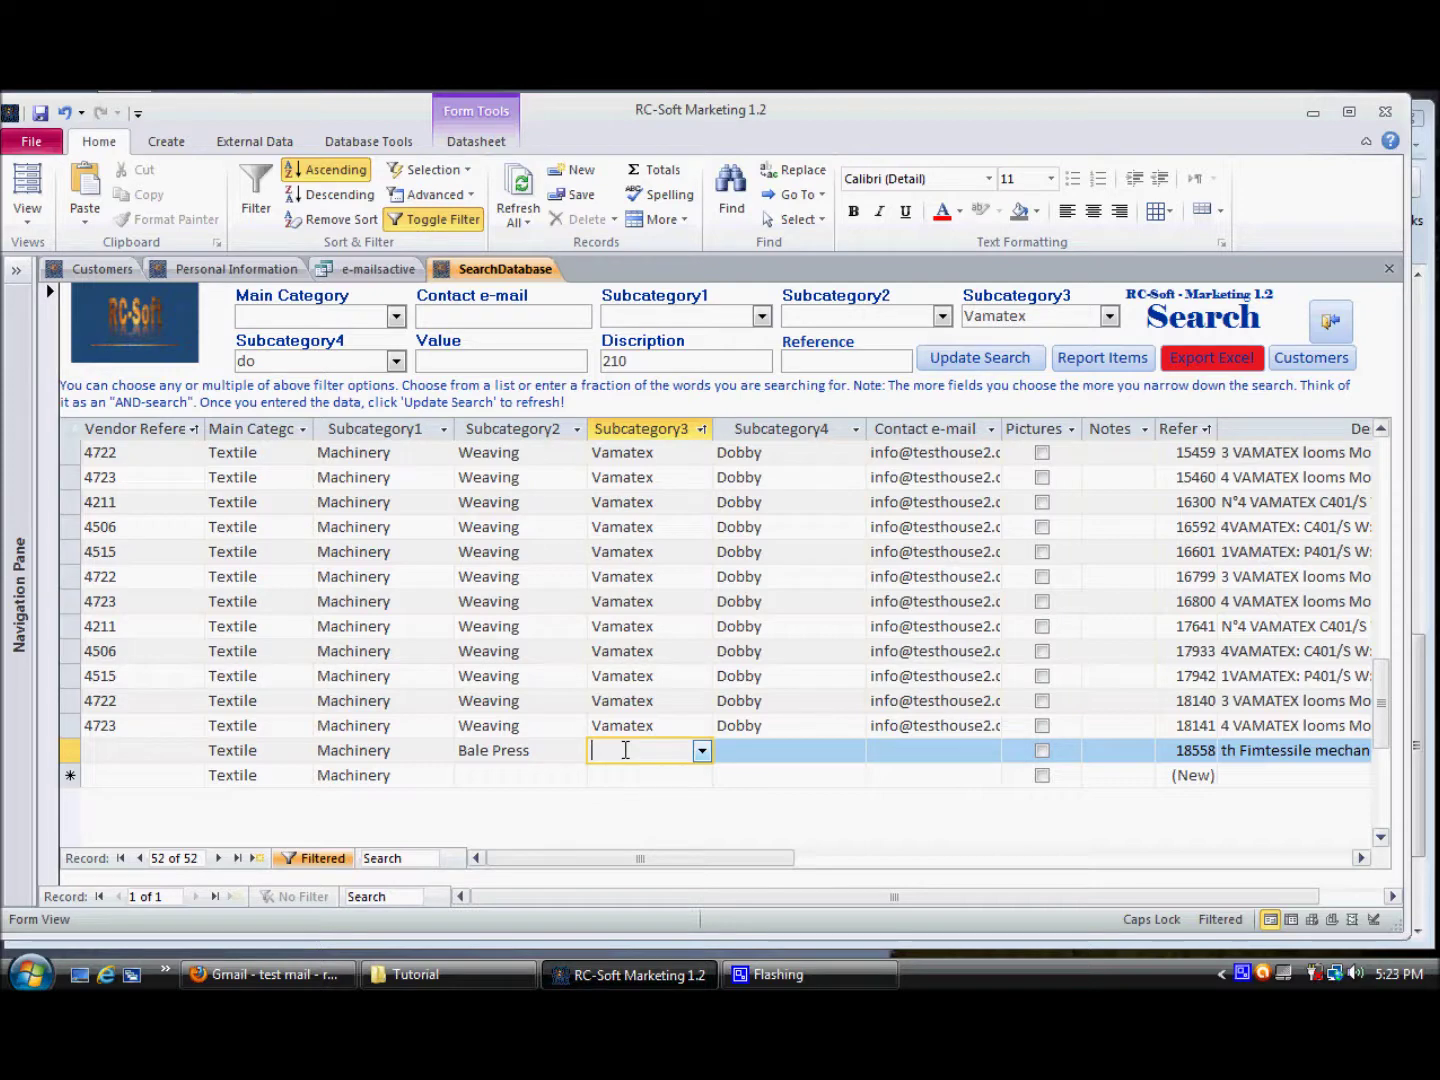
pyautogui.doubleClick(742, 750)
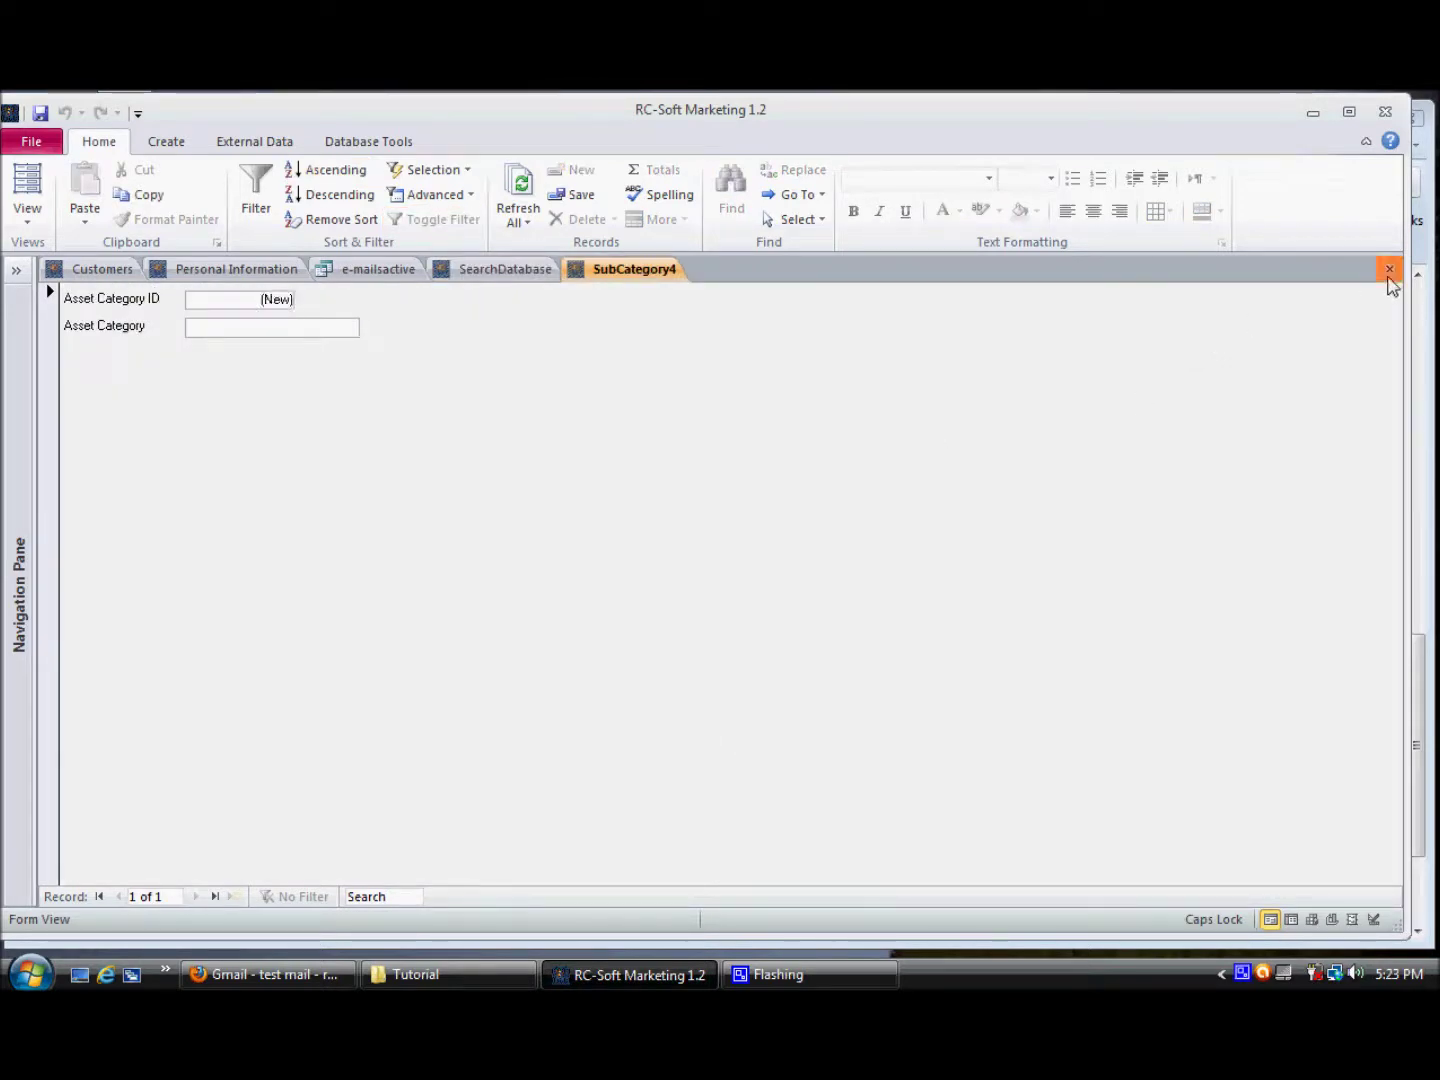
pyautogui.click(1389, 269)
# Examine the new record's Contact e-mail choices, its Notes field and its date fields without entering anything.
pyautogui.click(915, 750)
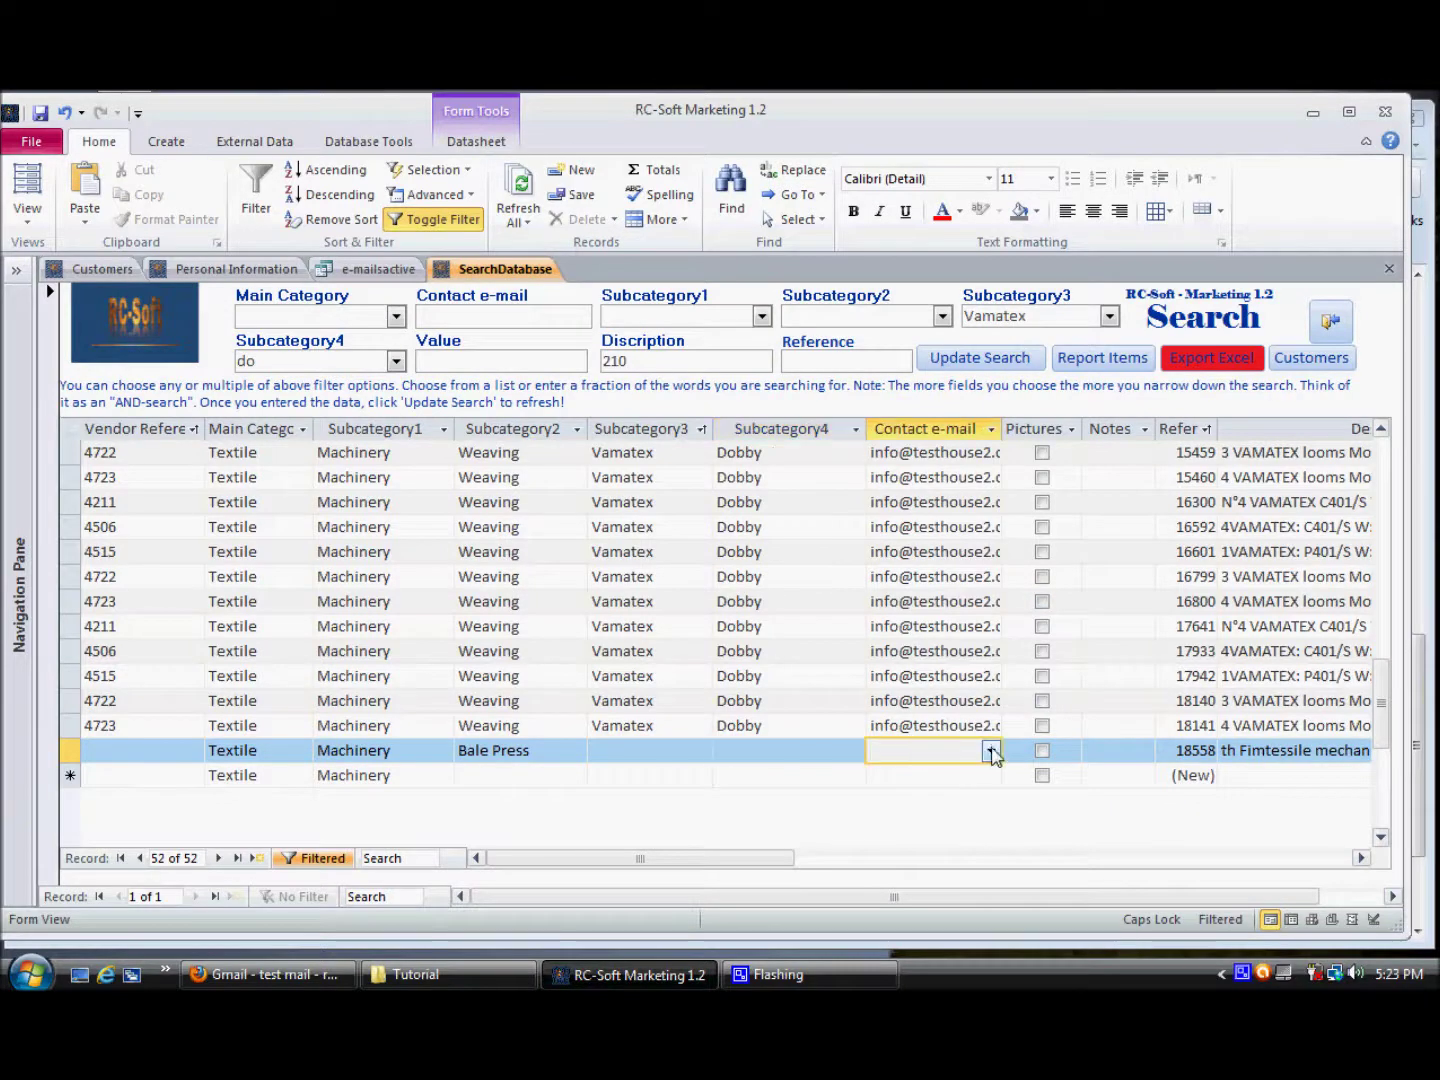
pyautogui.click(991, 752)
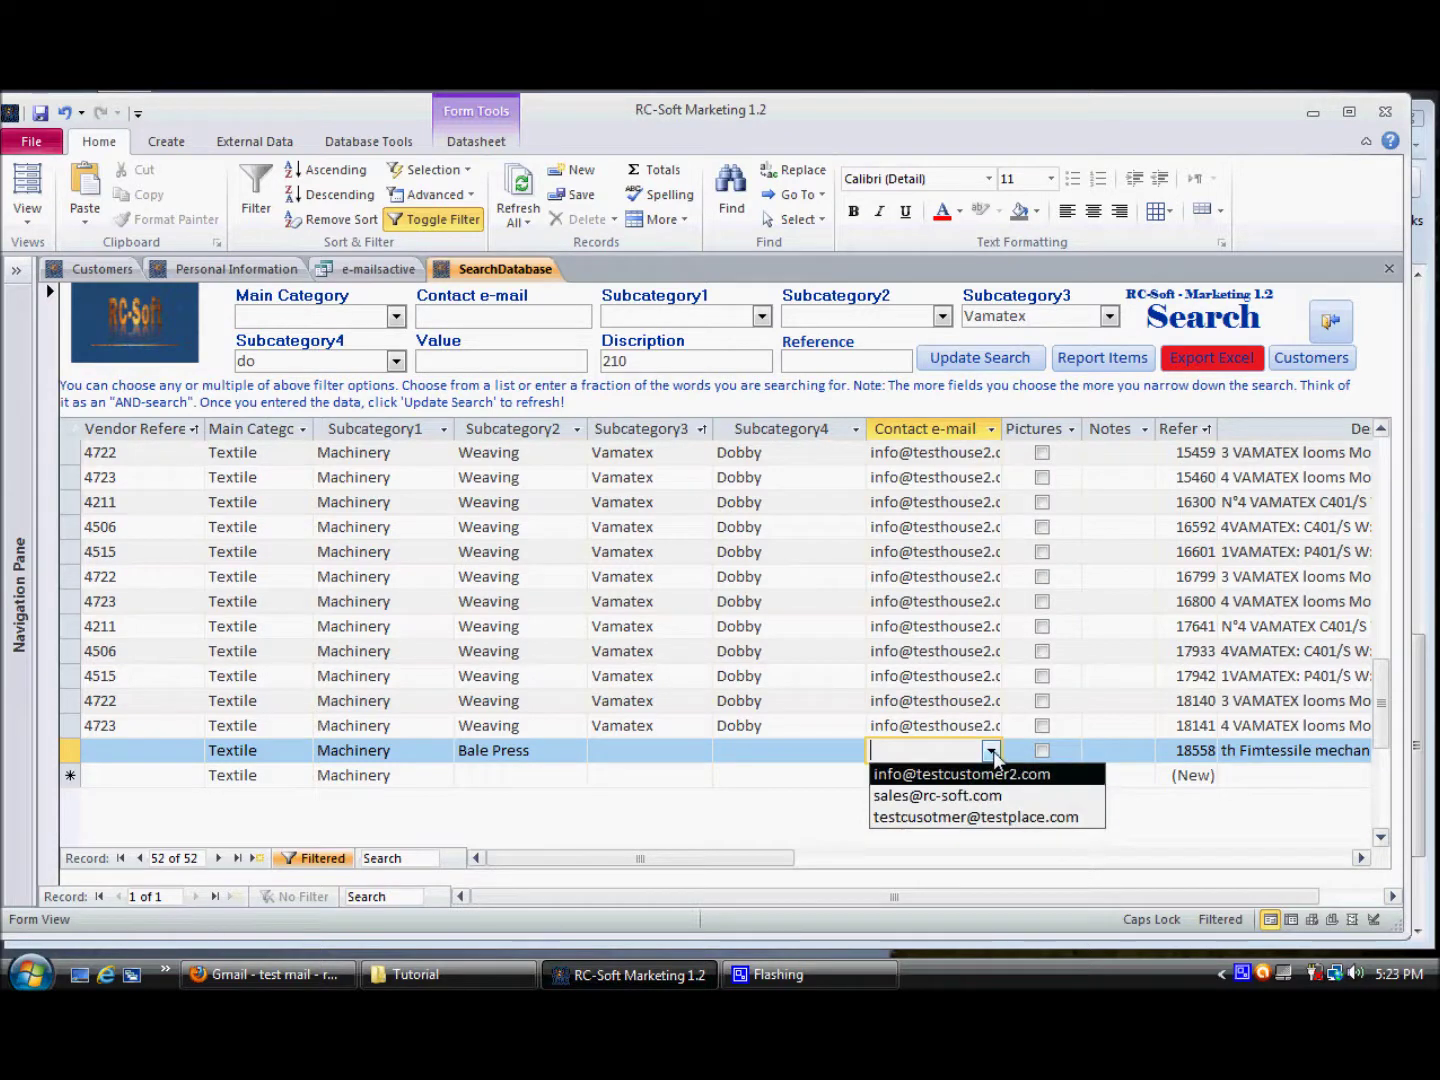
pyautogui.click(992, 752)
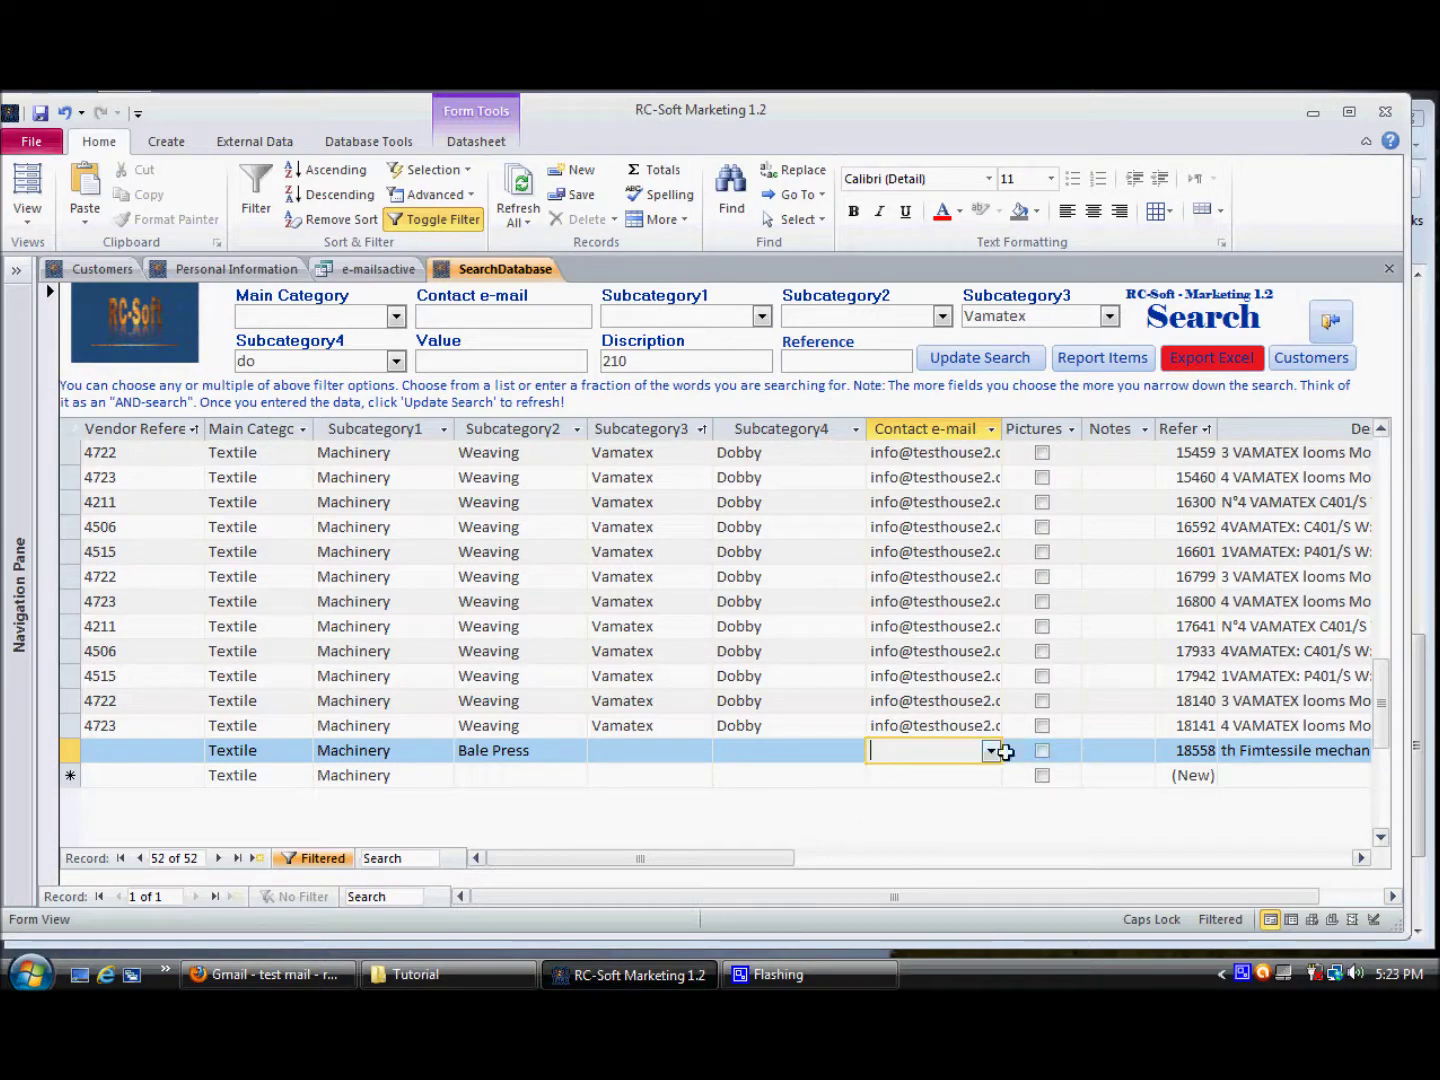
pyautogui.click(1088, 751)
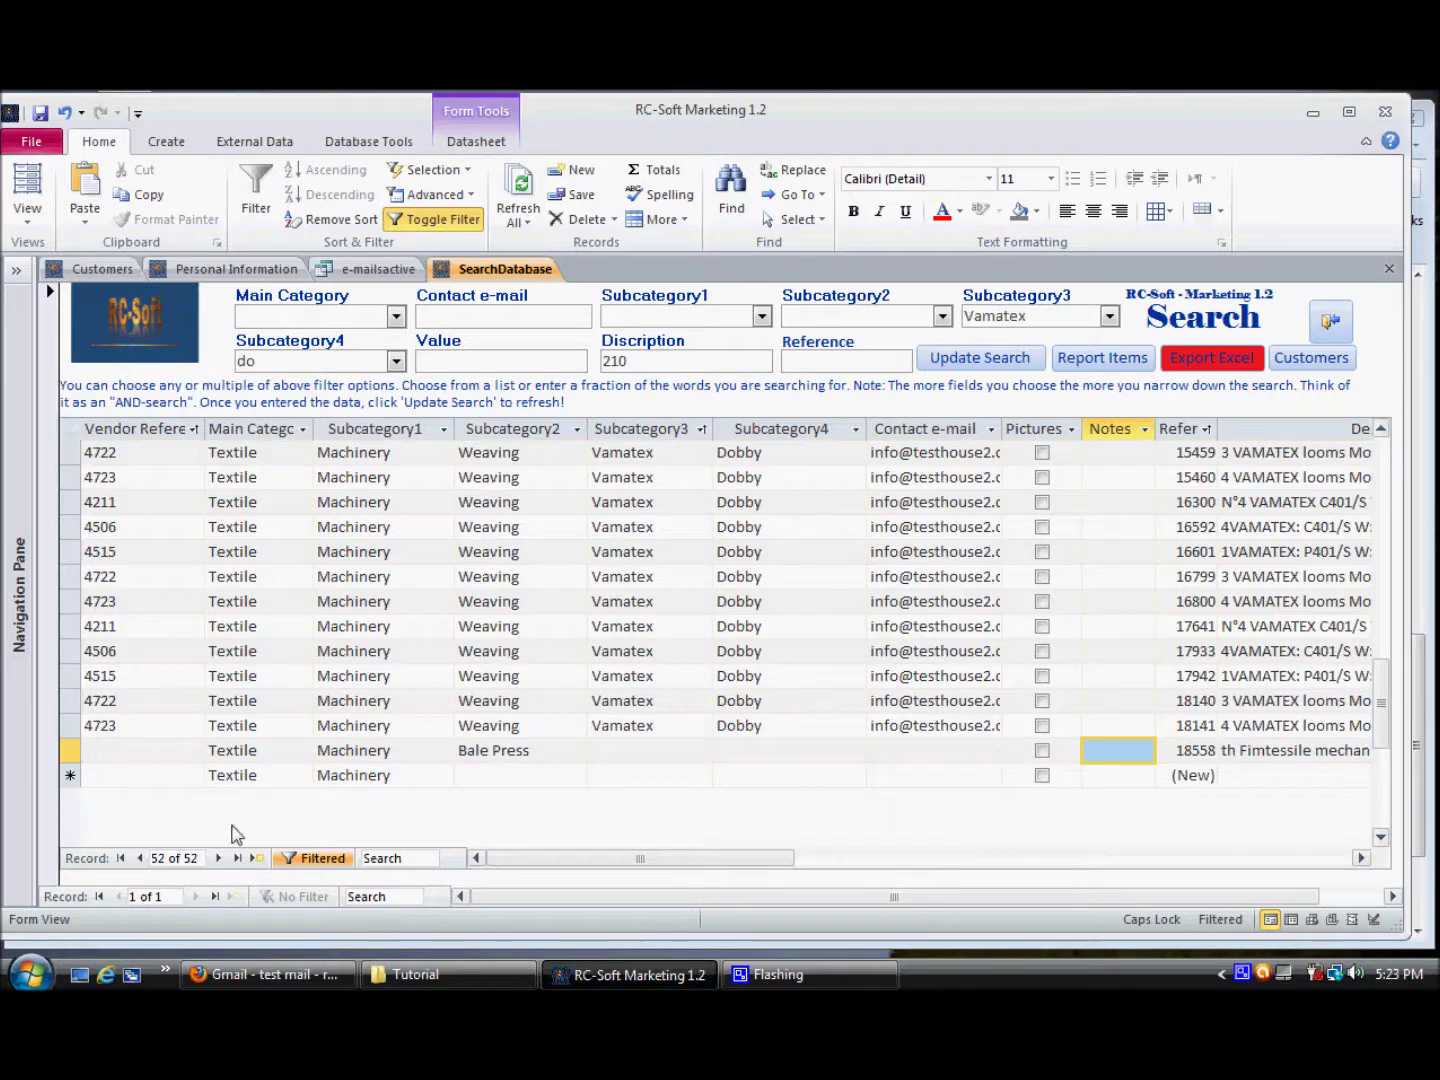
pyautogui.moveTo(595, 858); pyautogui.dragTo(820, 908)
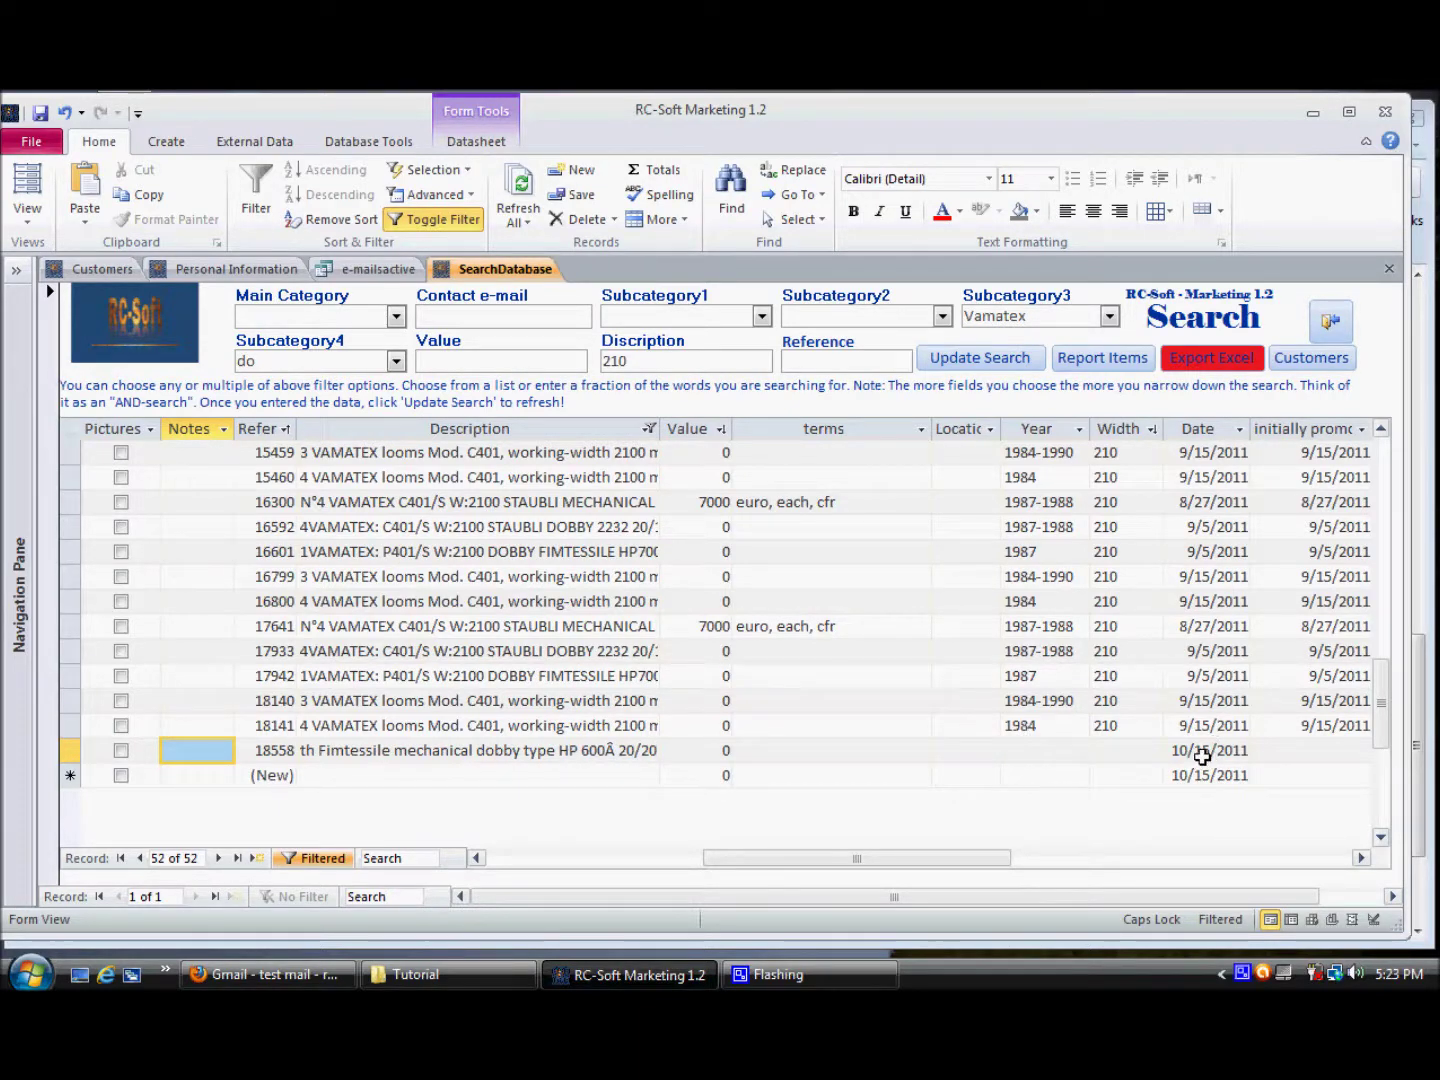
pyautogui.click(1292, 748)
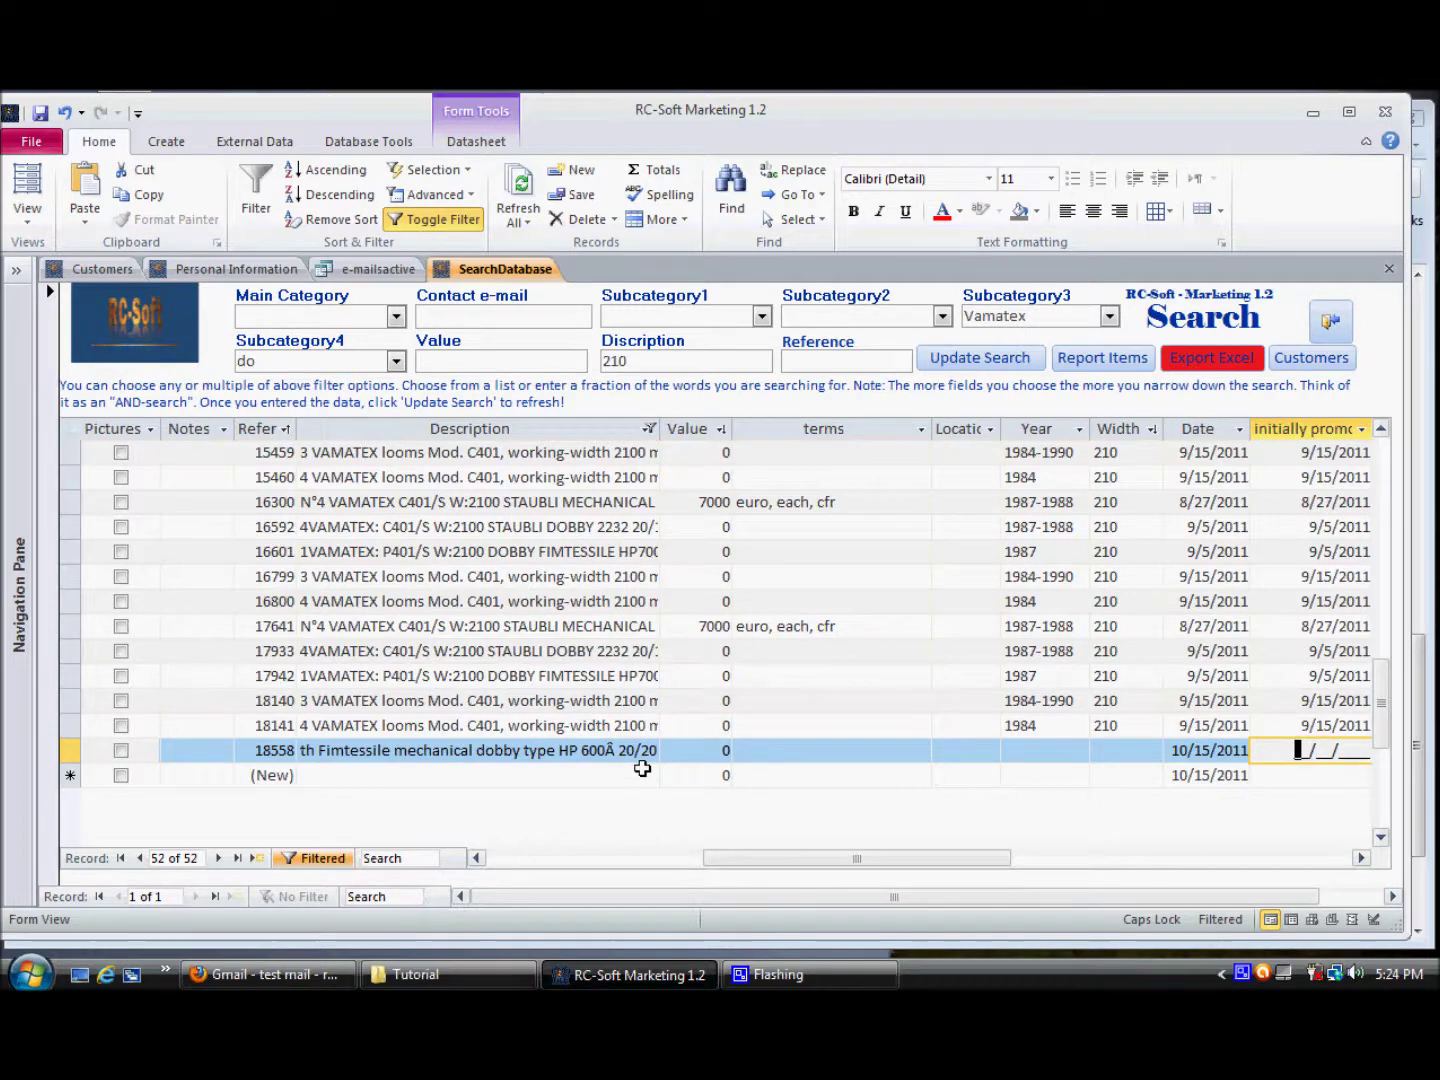
pyautogui.click(525, 858)
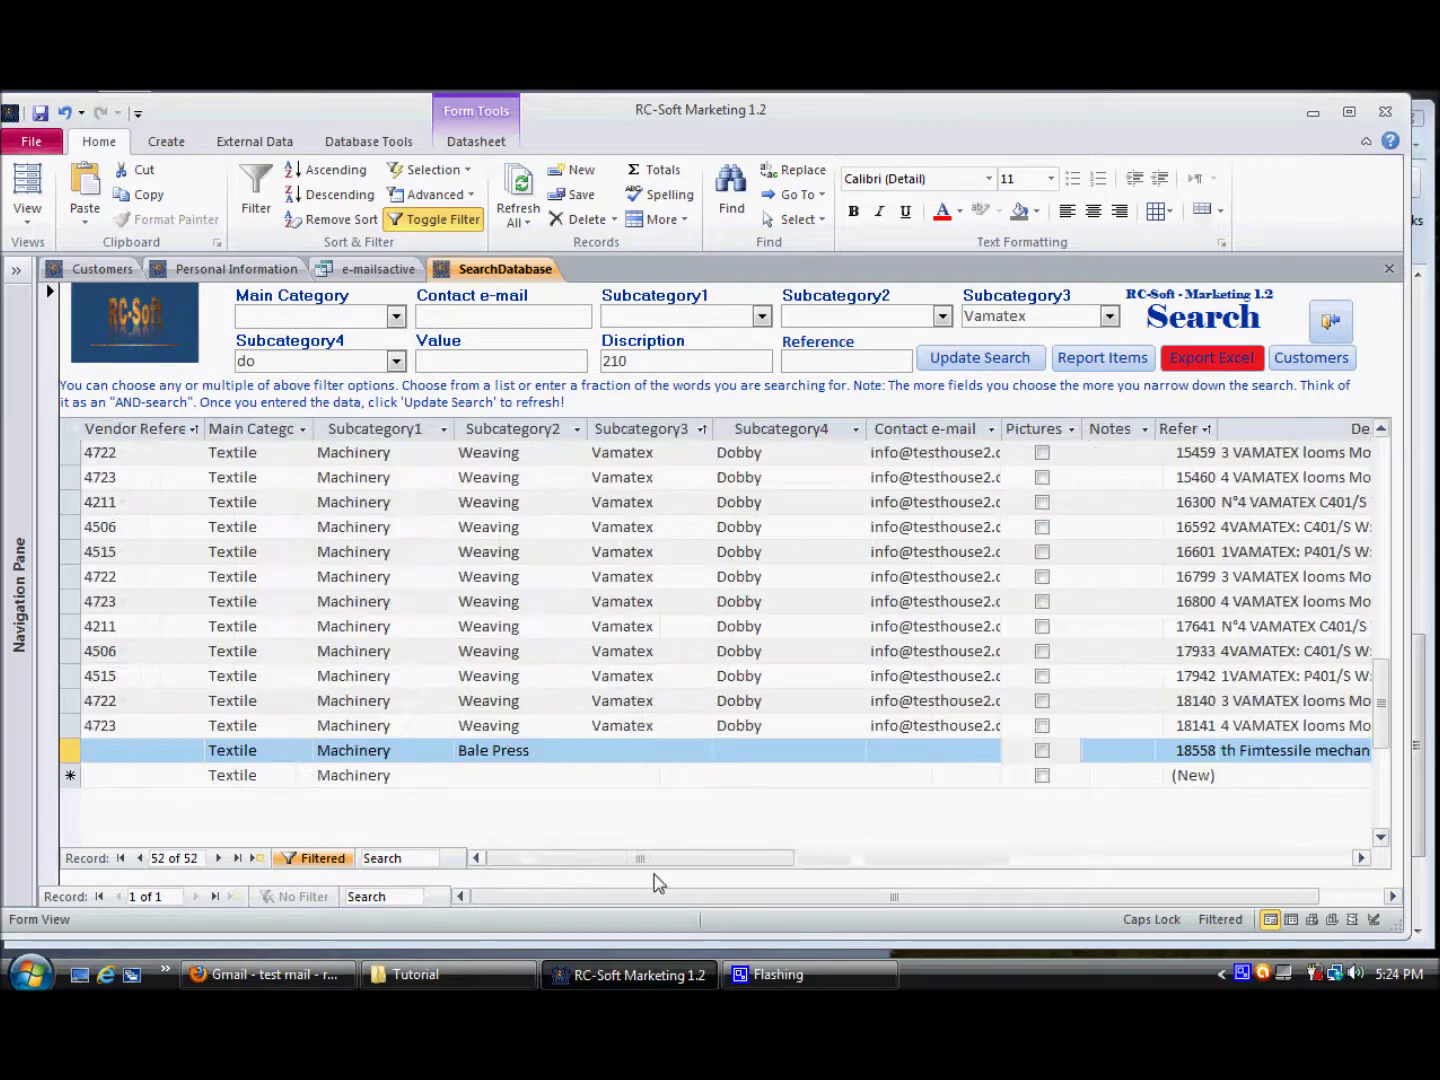
# Clear the Discription, Subcategory3 and Subcategory4 search criteria and remove the filter from the search results.
pyautogui.doubleClick(673, 360)
pyautogui.press('BackSpace')
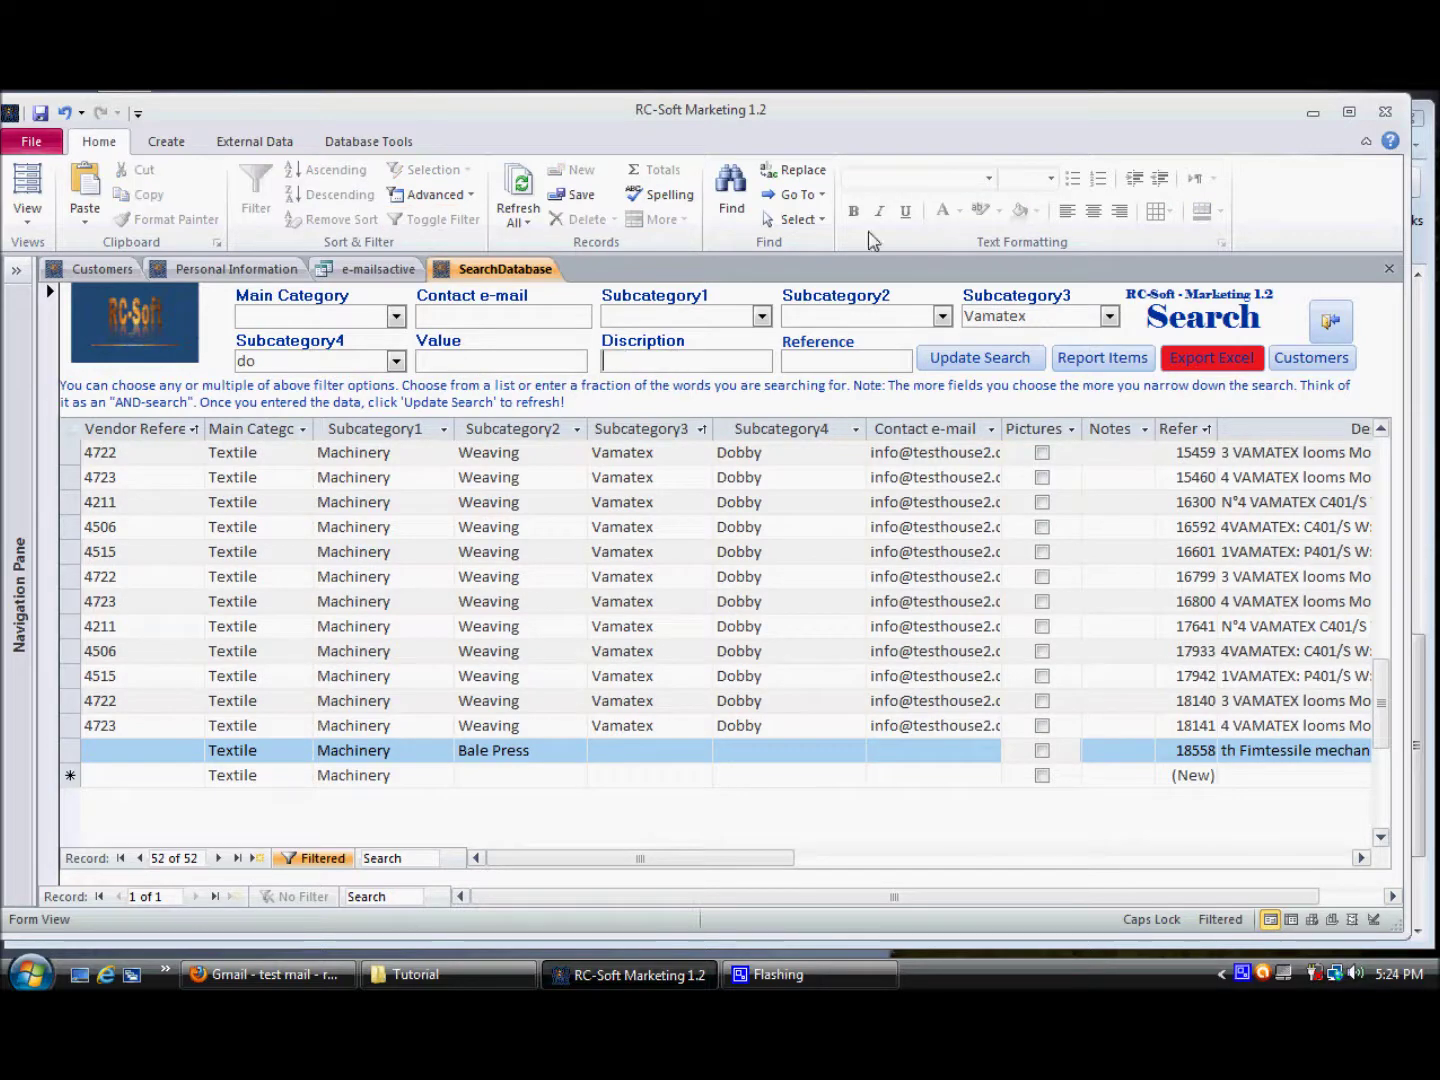
pyautogui.doubleClick(1026, 316)
pyautogui.click(1027, 316)
pyautogui.hotkey('shift', 'Home')
pyautogui.press('BackSpace')
pyautogui.click(279, 364)
pyautogui.hotkey('shift', 'Home')
pyautogui.press('BackSpace')
pyautogui.click(491, 452)
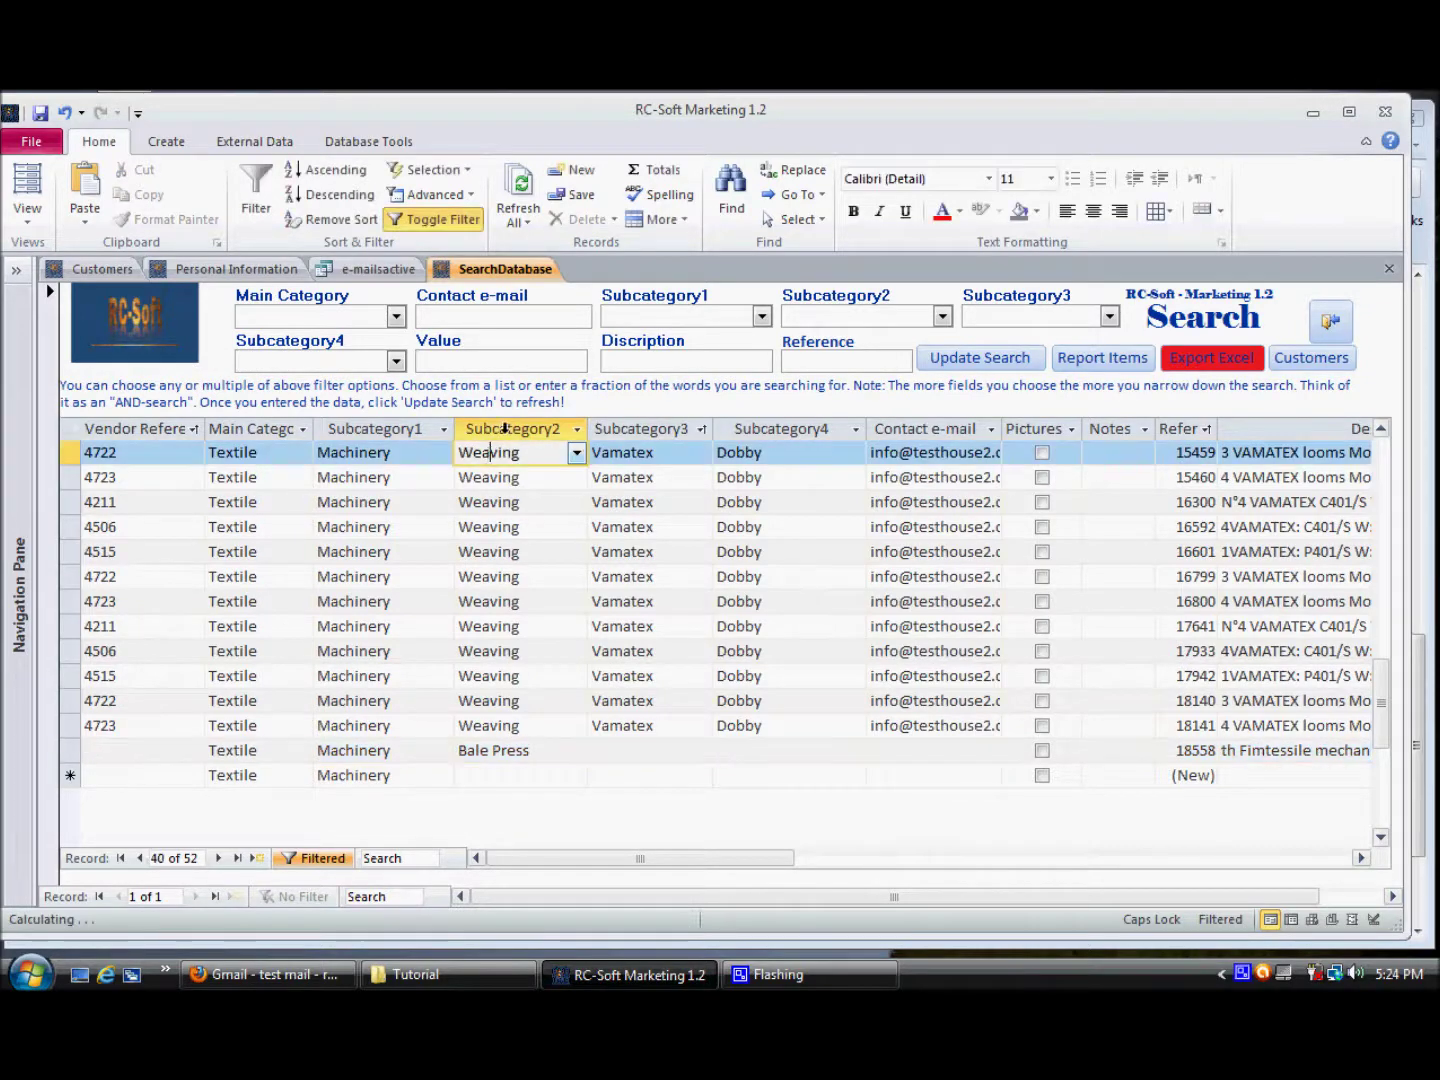
pyautogui.click(440, 220)
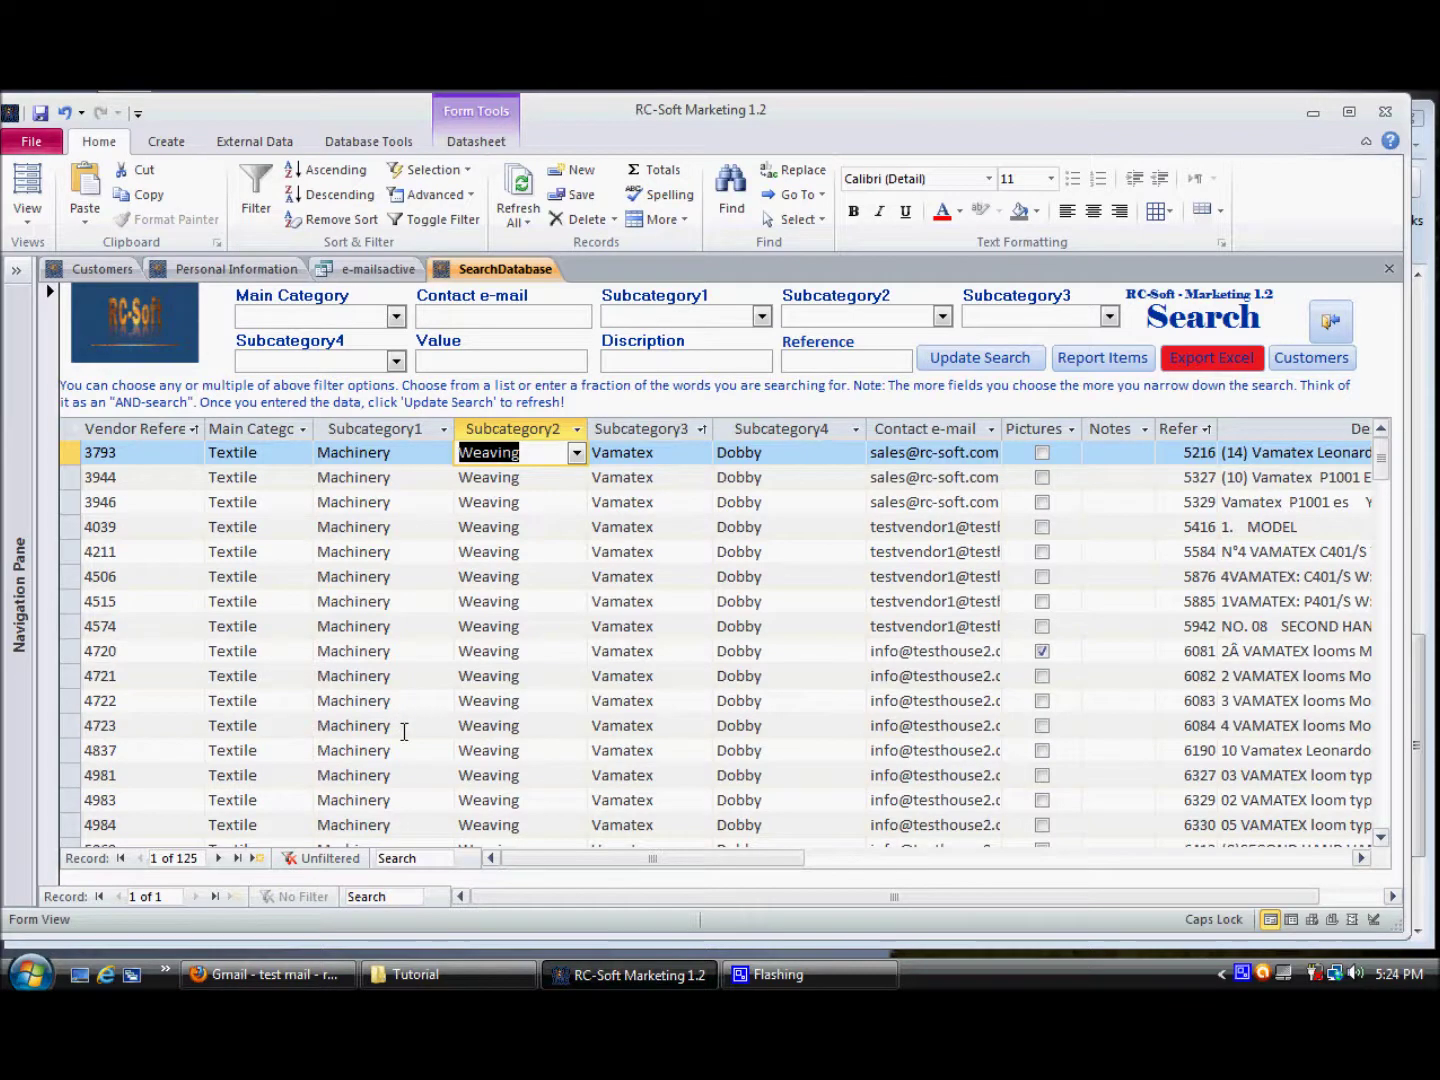
# Search the database for Reference 5426 and open the item listing of the Dornier weaving machine with that reference.
pyautogui.click(826, 361)
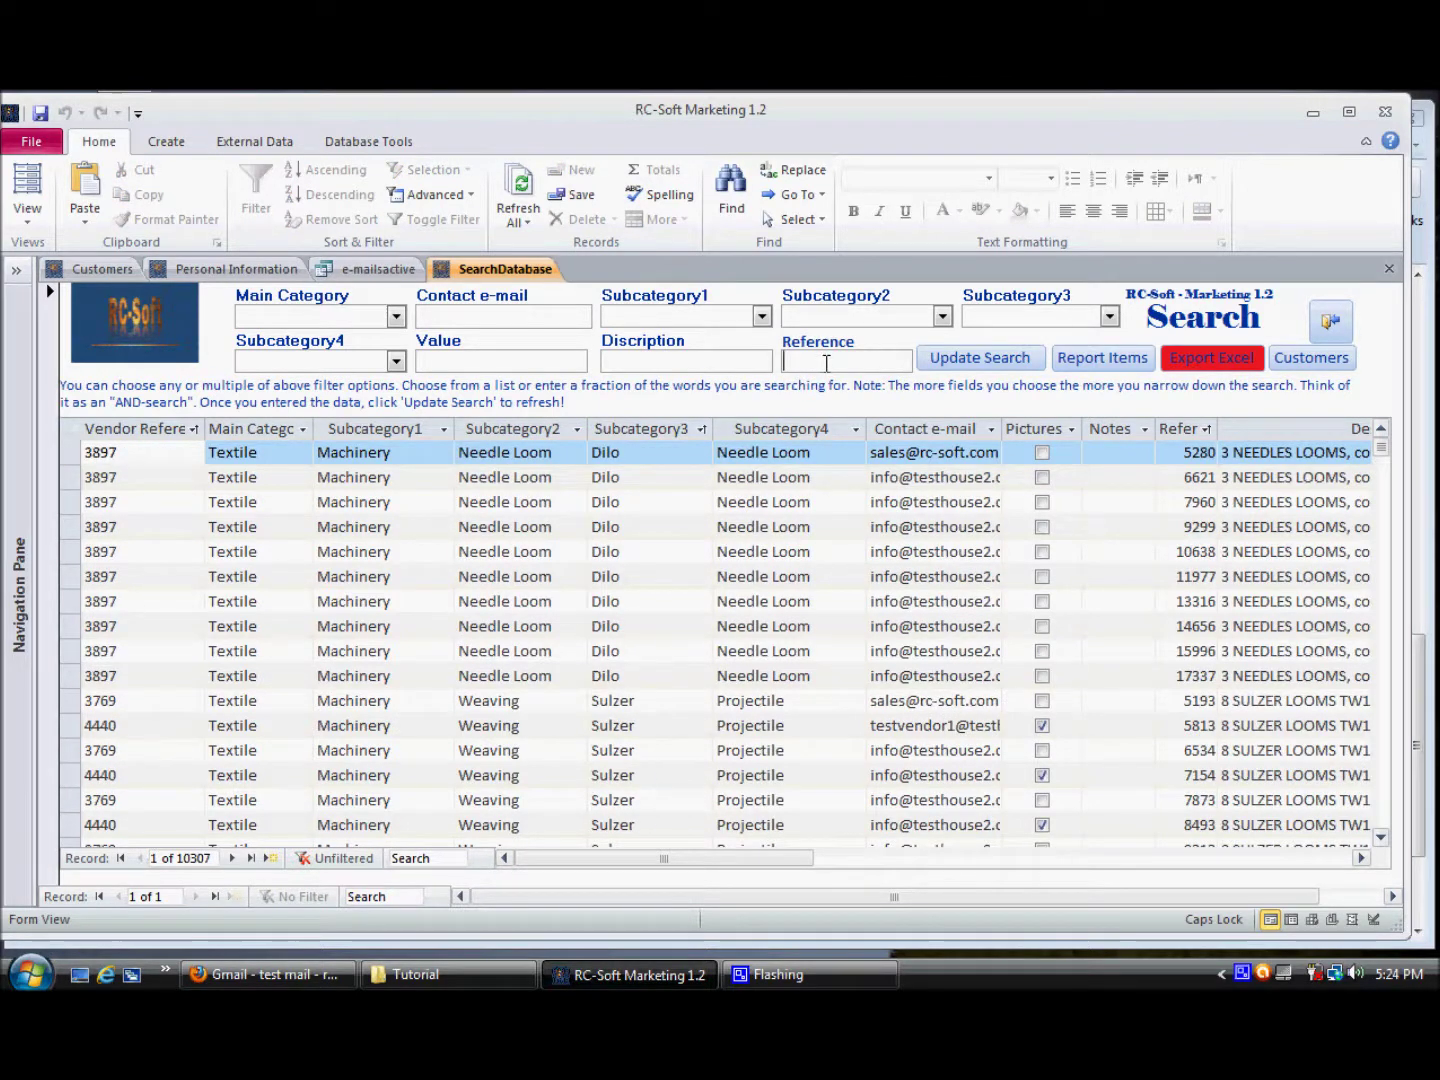
pyautogui.write('5426')
pyautogui.click(959, 360)
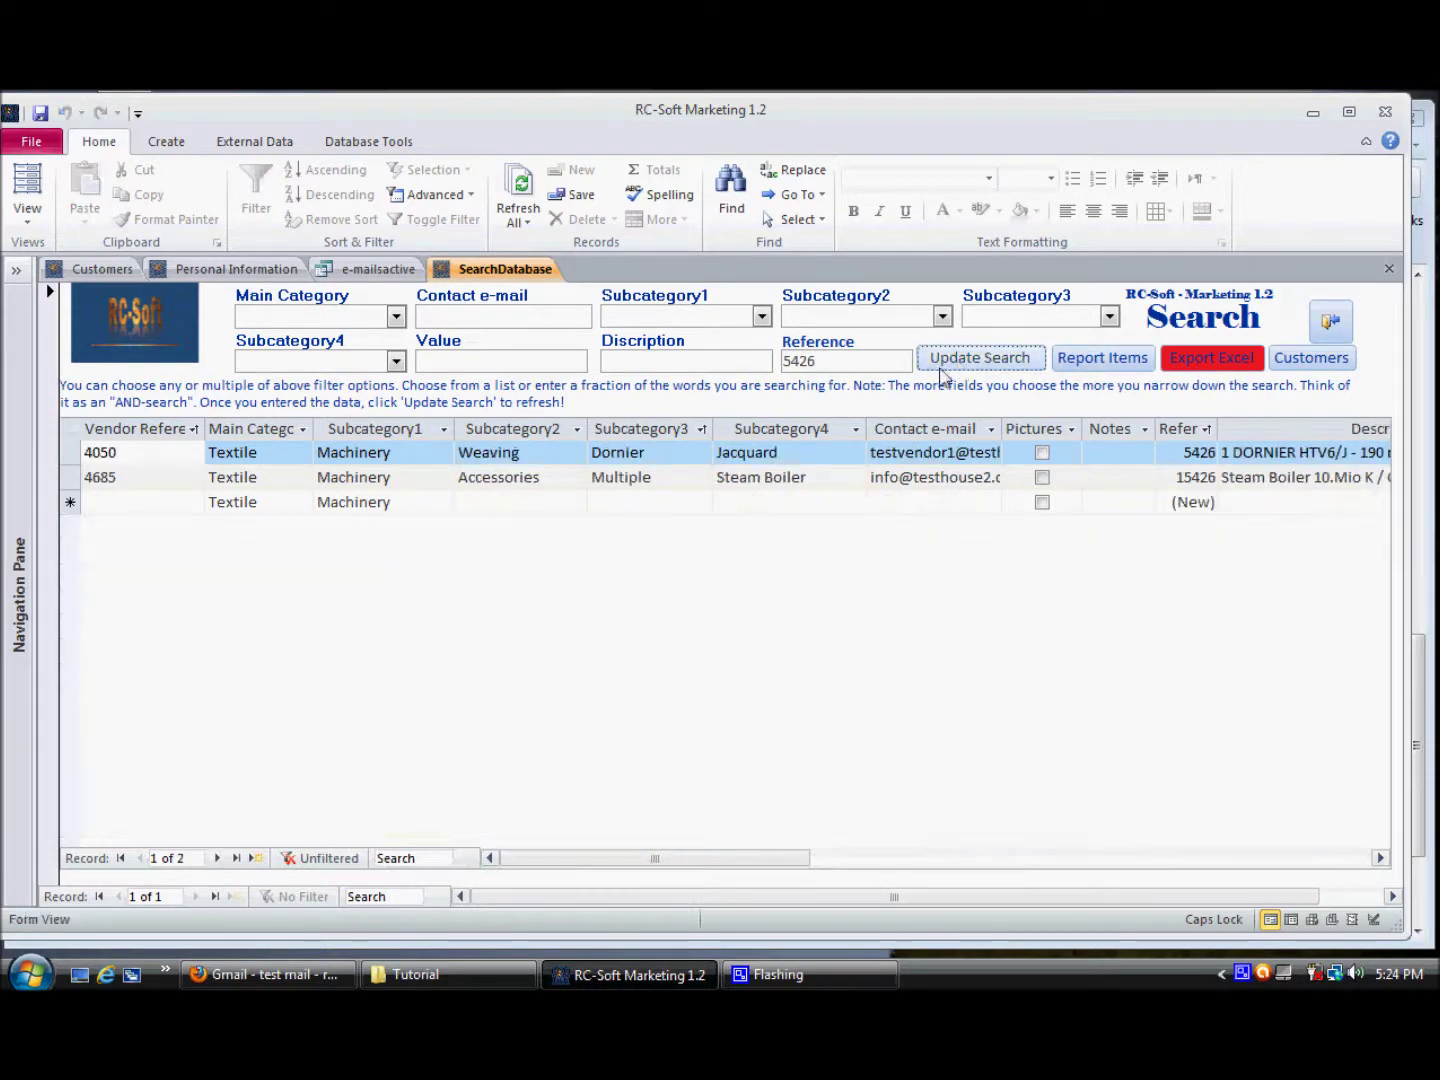
pyautogui.moveTo(628, 862); pyautogui.dragTo(723, 862)
pyautogui.click(781, 456)
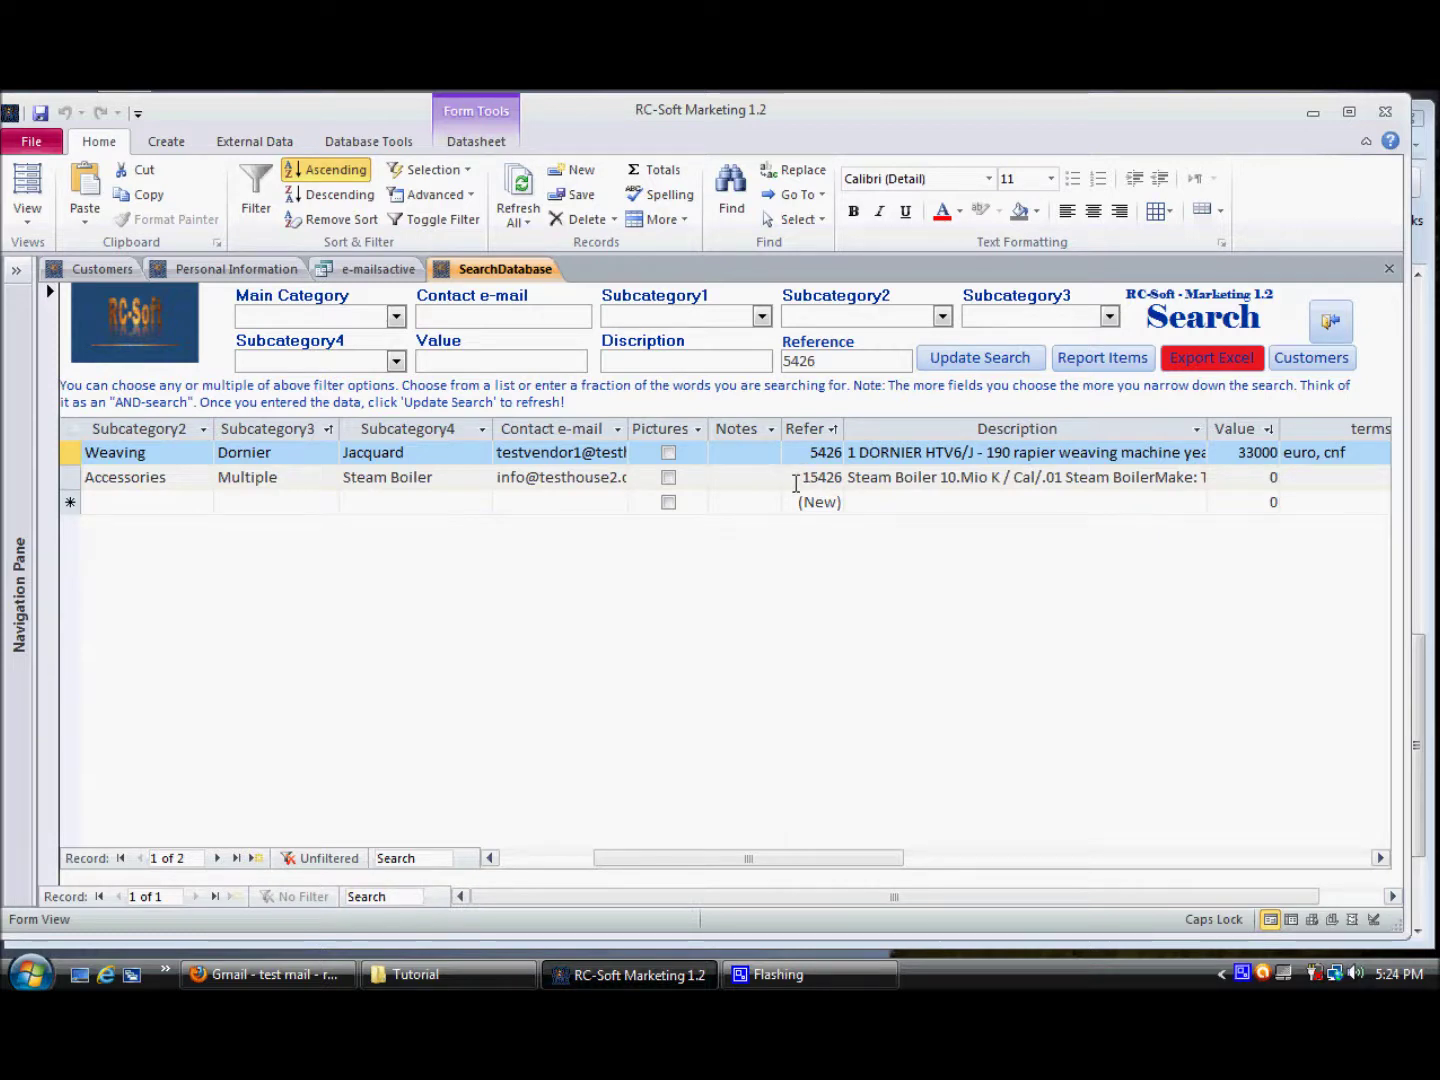
pyautogui.click(801, 451)
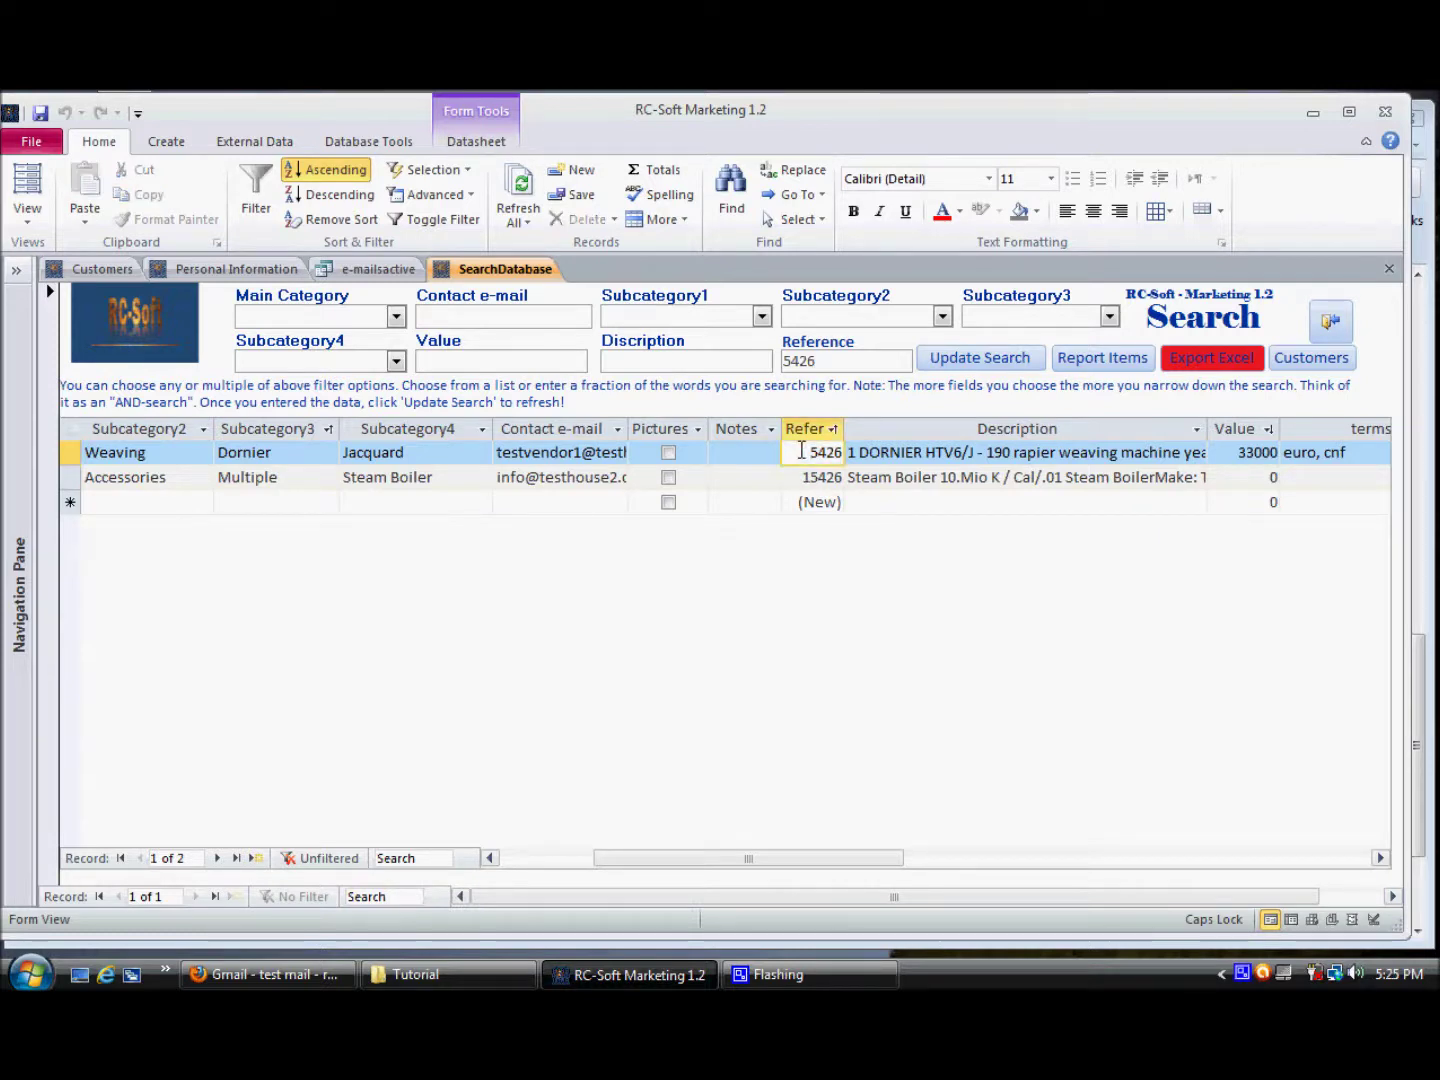
pyautogui.doubleClick(801, 451)
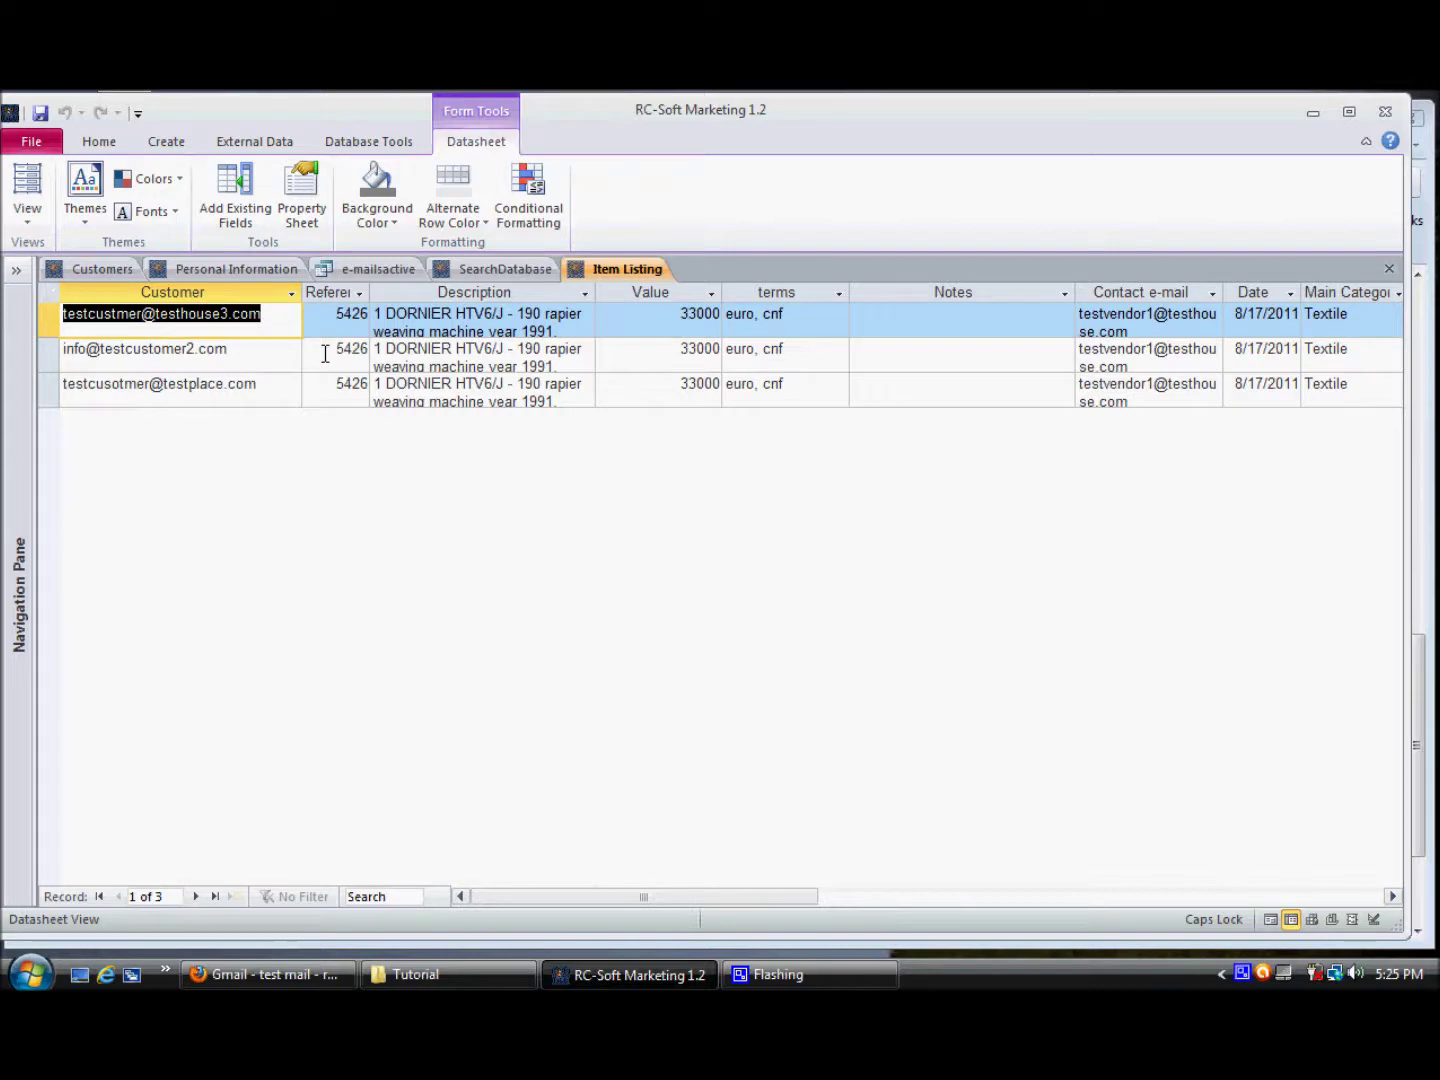
# Copy all the customer e-mail addresses from the item listing's Customer column.
pyautogui.hotkey('shift', 'Down')
pyautogui.hotkey('shift', 'Down')
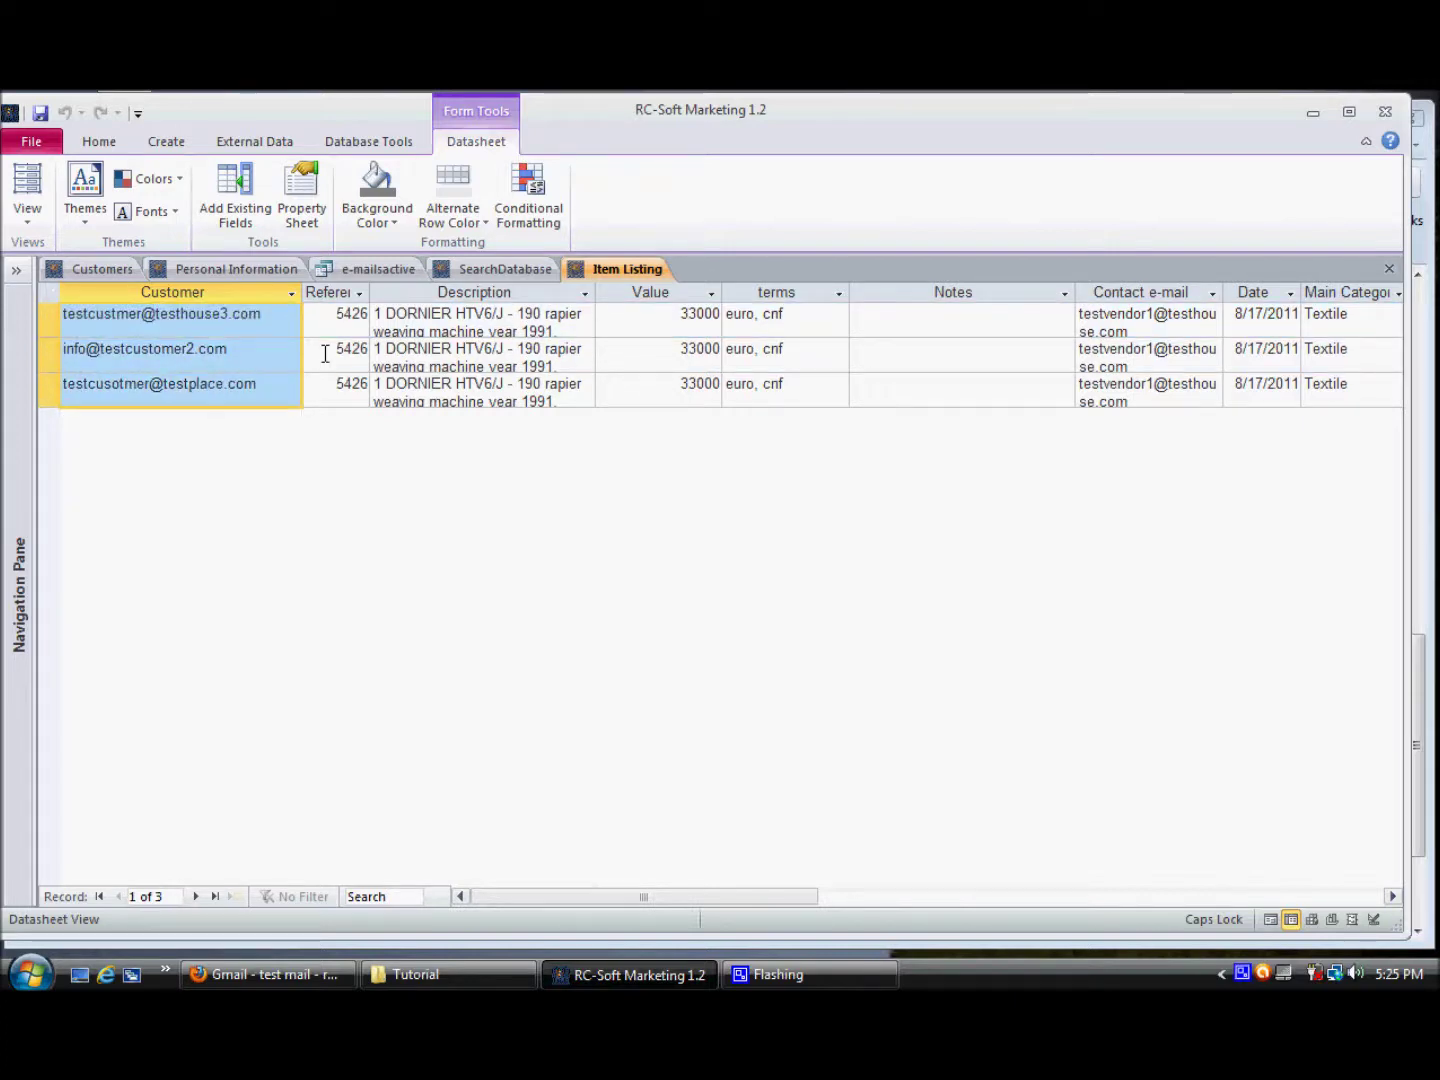
pyautogui.rightClick(189, 356)
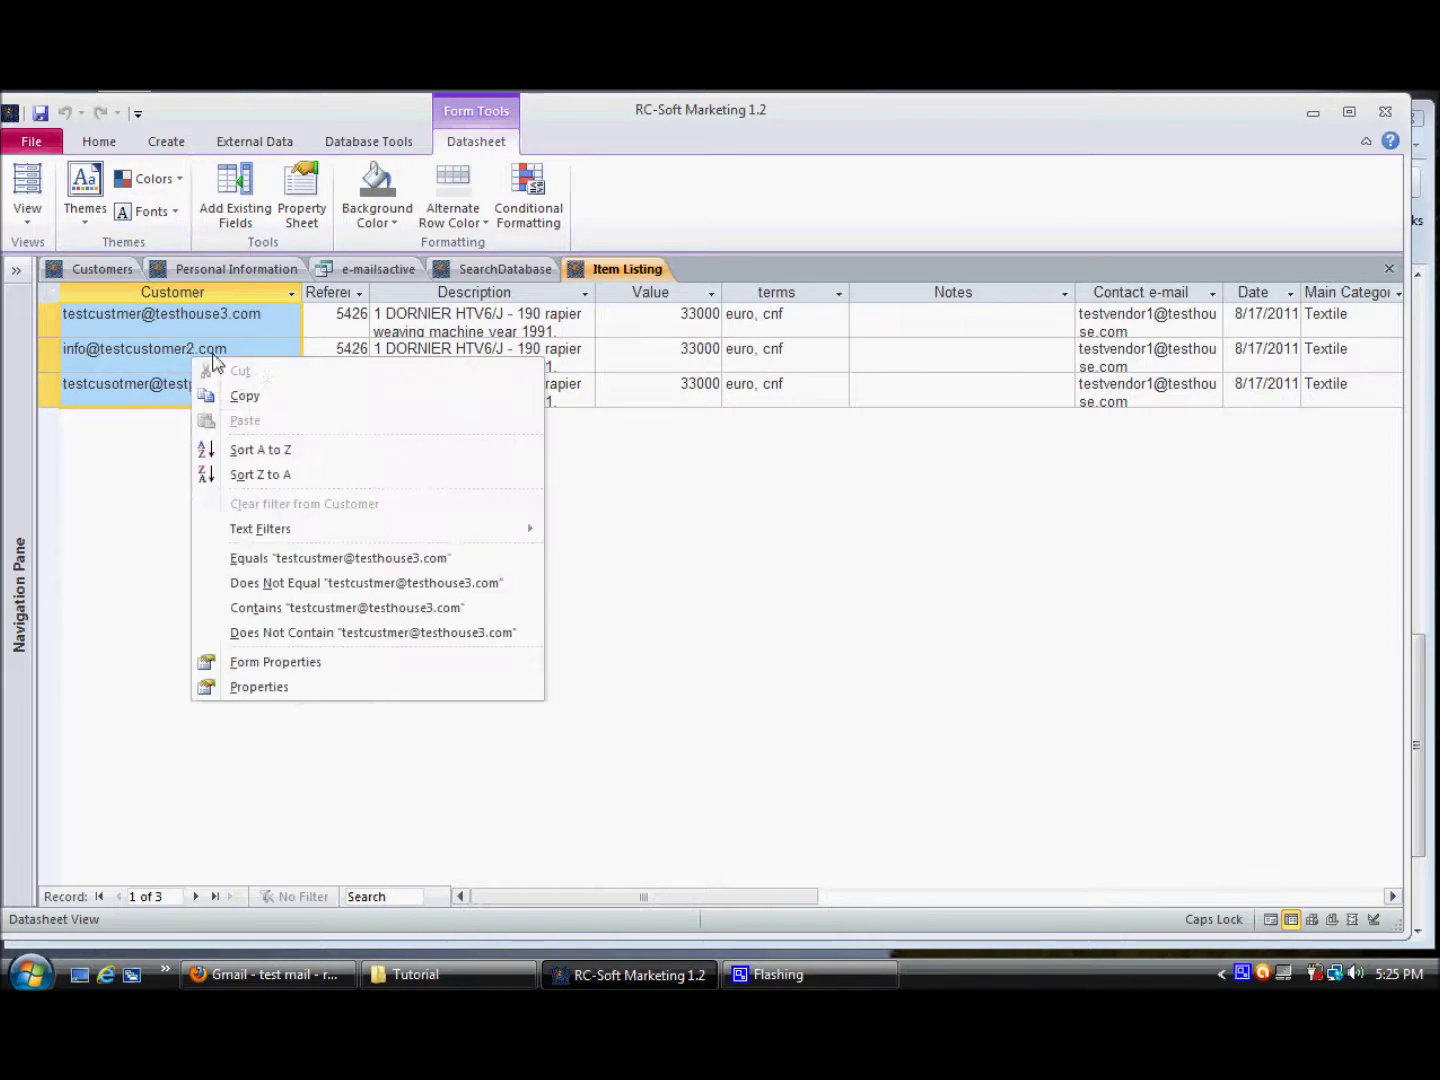
pyautogui.click(298, 399)
# Switch to the Gmail reply in Firefox and replace the Bcc recipients with the copied customer addresses.
pyautogui.click(284, 973)
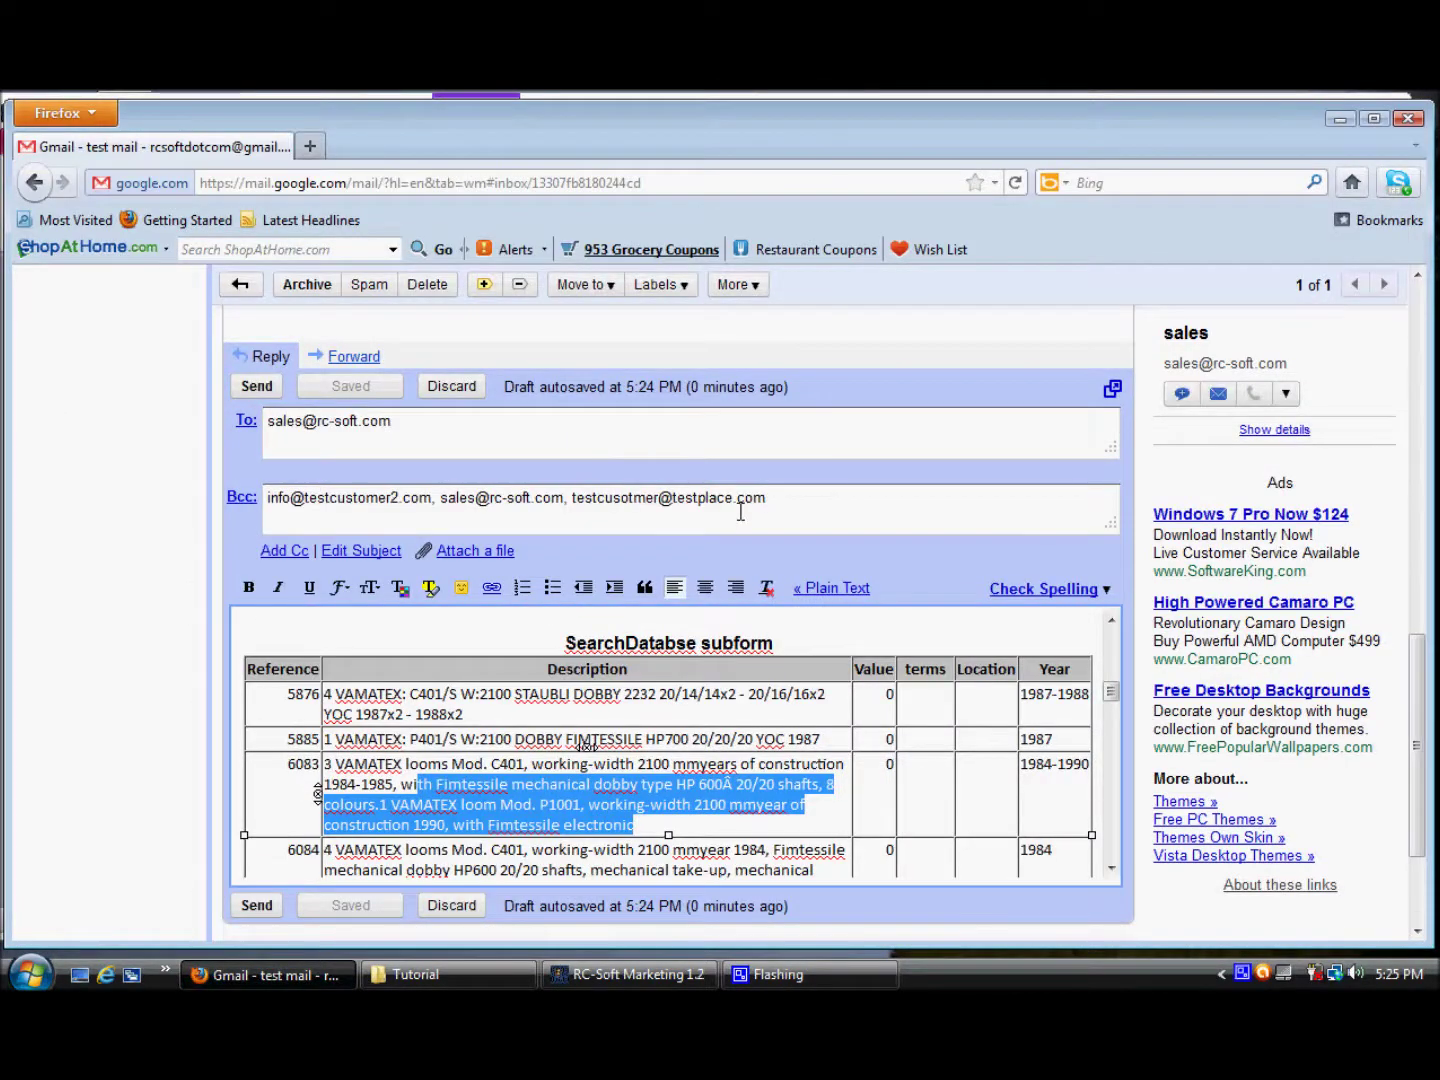
pyautogui.moveTo(766, 498); pyautogui.dragTo(167, 497)
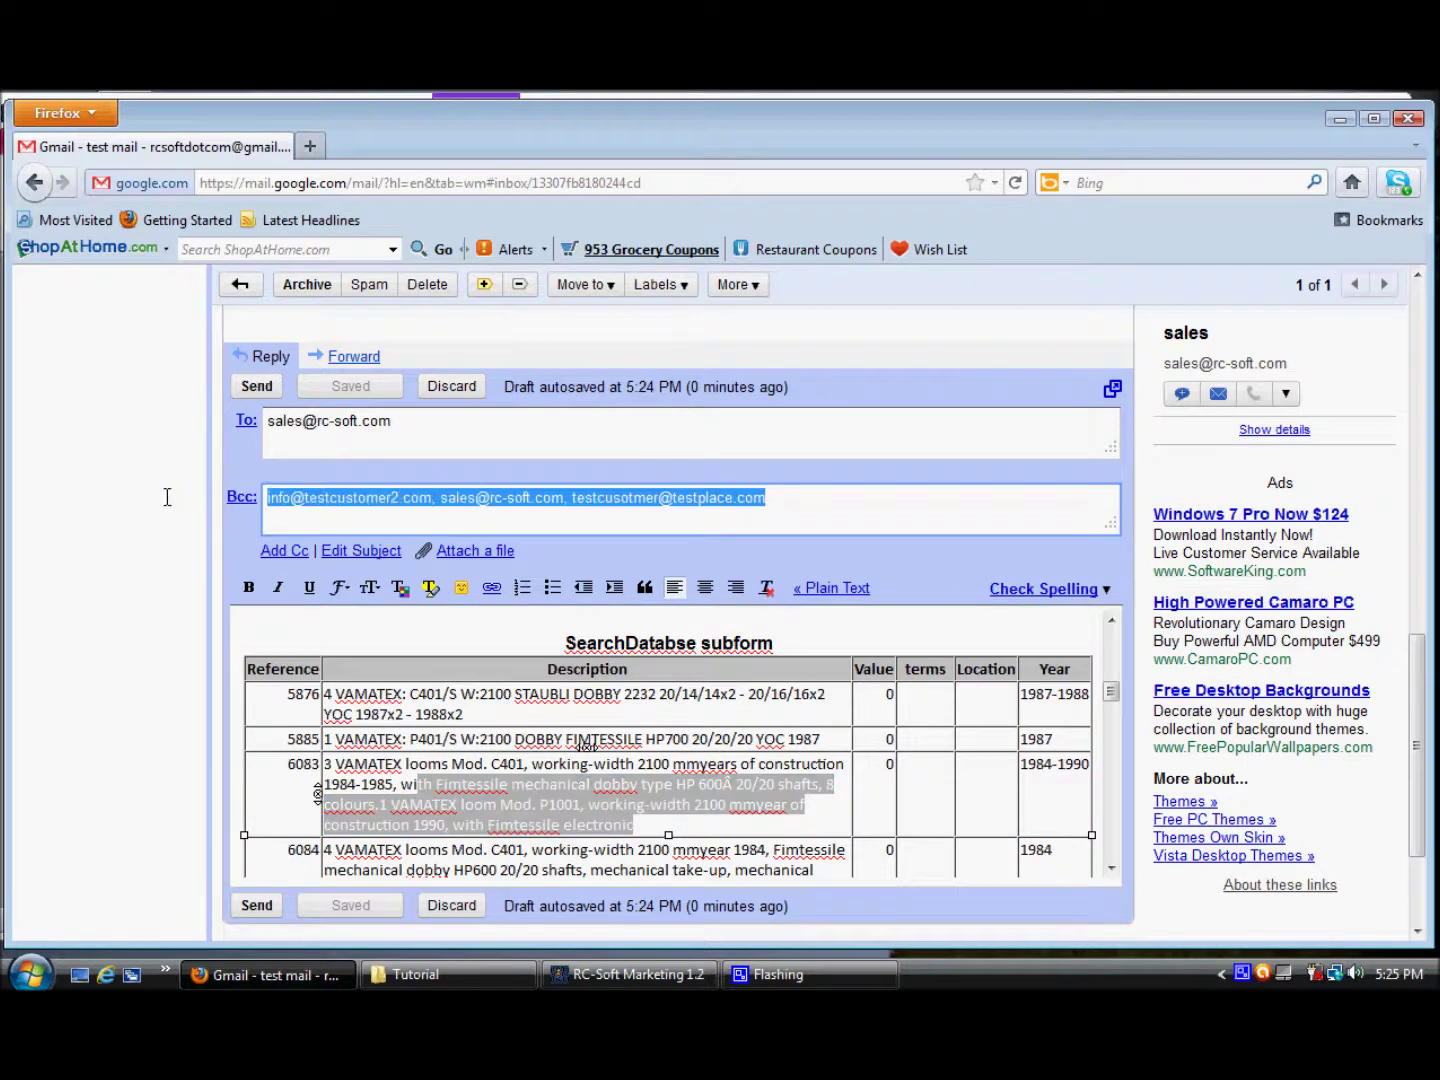
pyautogui.rightClick(281, 492)
pyautogui.click(378, 586)
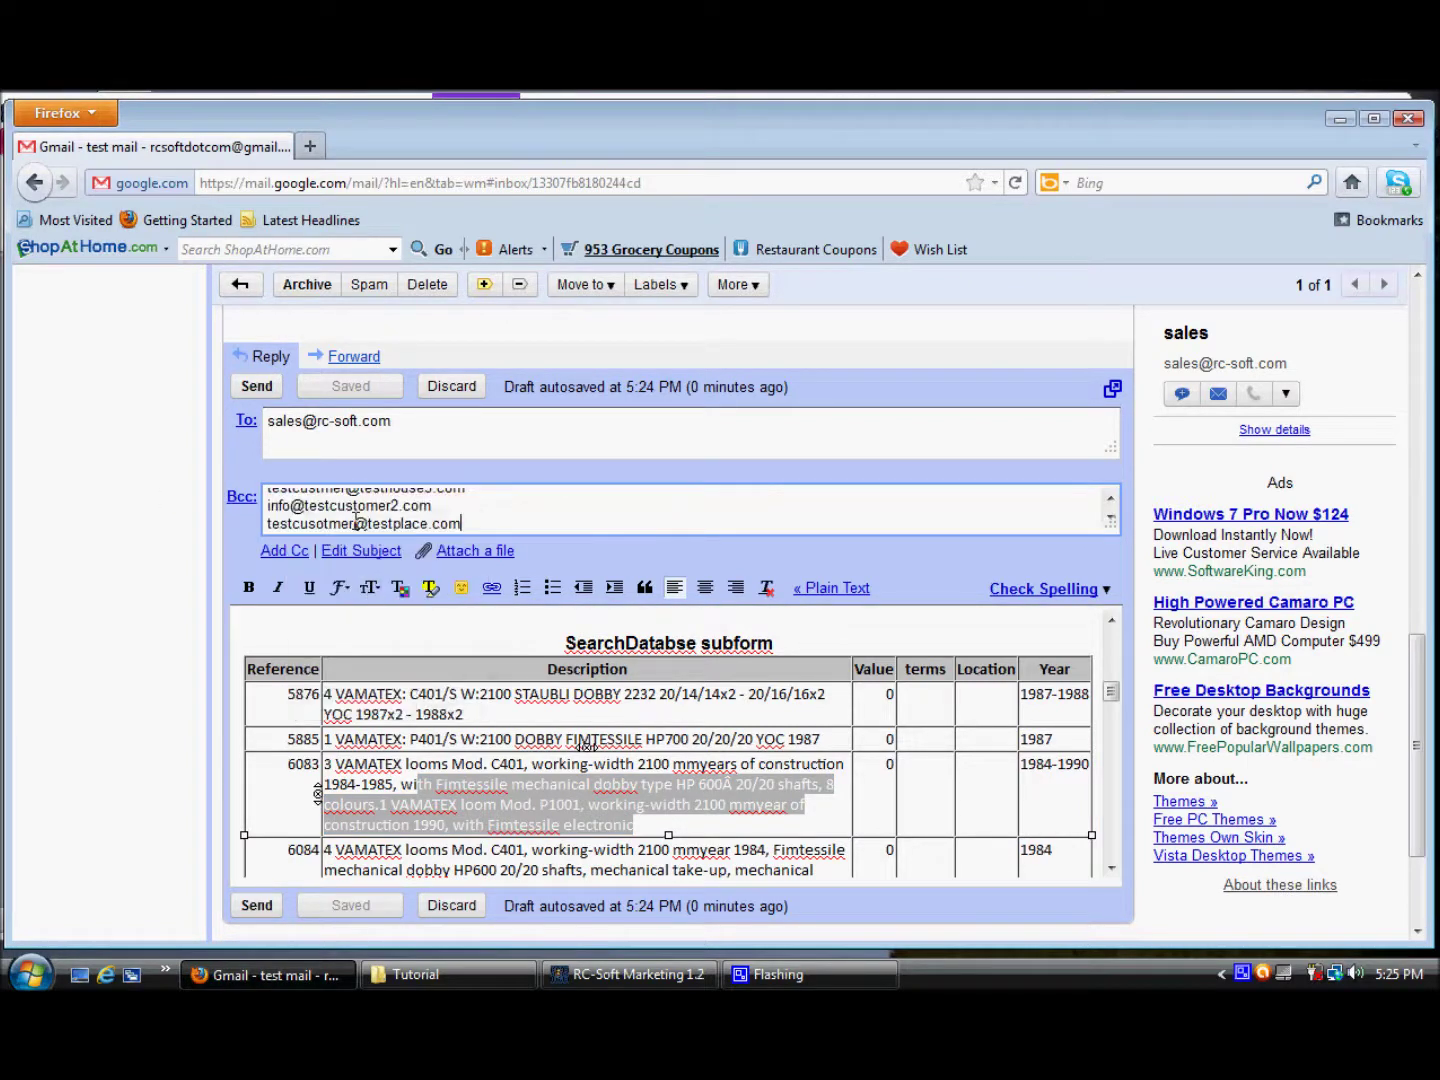
# Delete the pasted column heading "Customer" and its comma from the start of the Bcc recipients.
pyautogui.click(350, 438)
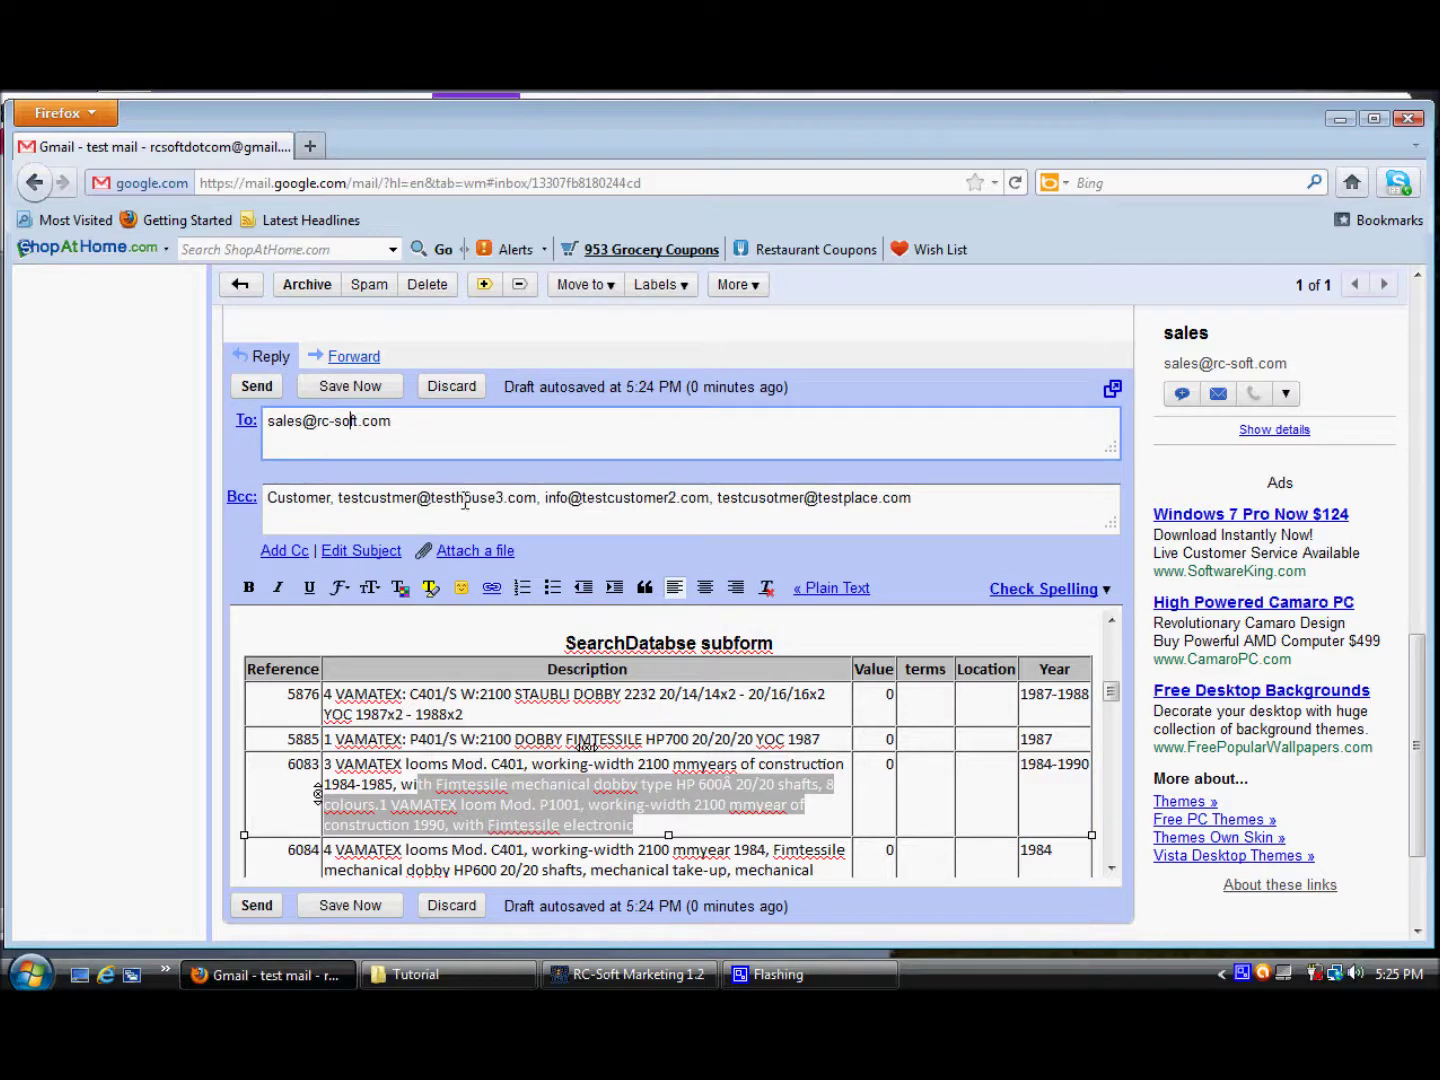
pyautogui.moveTo(538, 498); pyautogui.dragTo(508, 509)
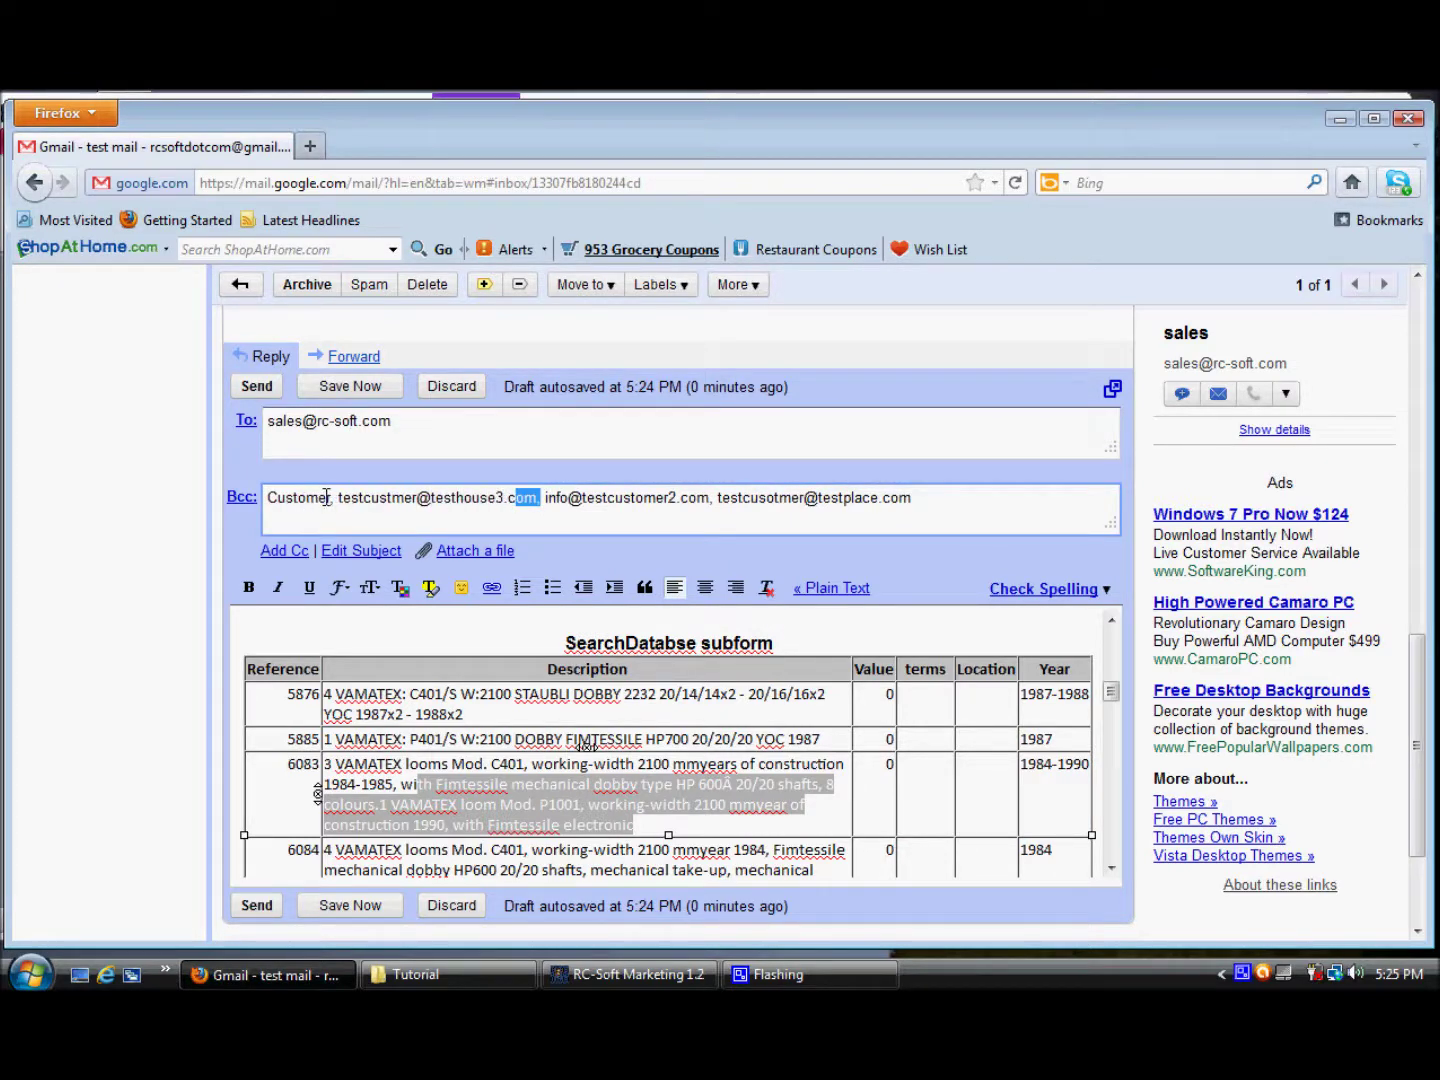
pyautogui.moveTo(333, 497); pyautogui.dragTo(207, 513)
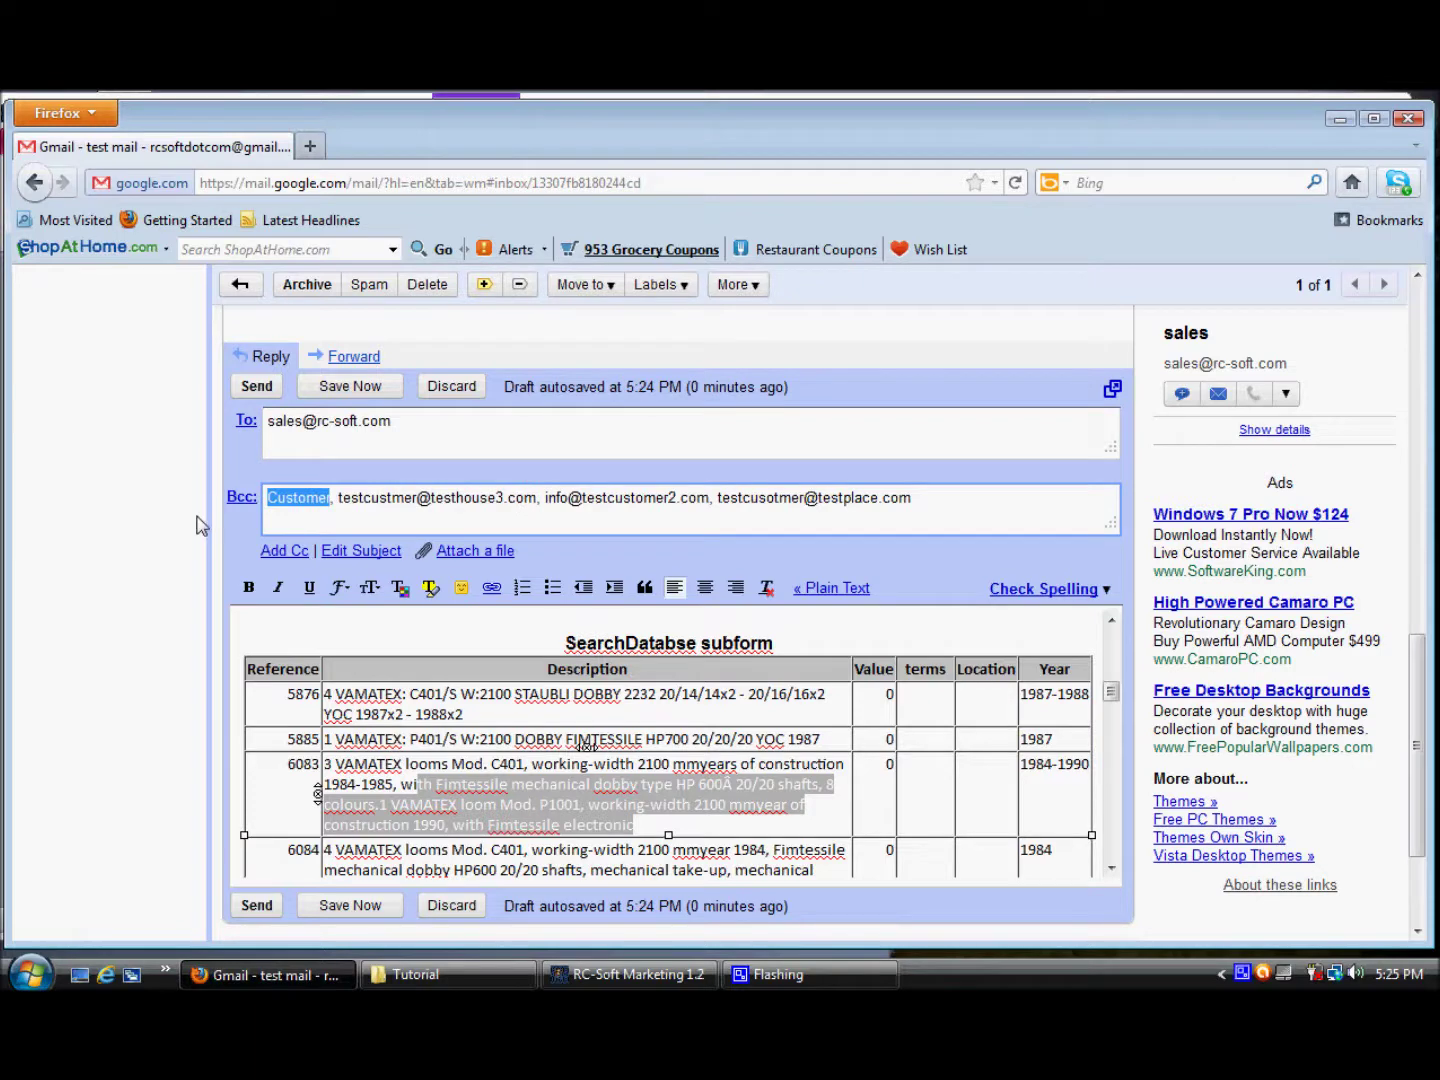
pyautogui.press('Delete')
pyautogui.press('Delete')
pyautogui.press('Delete')
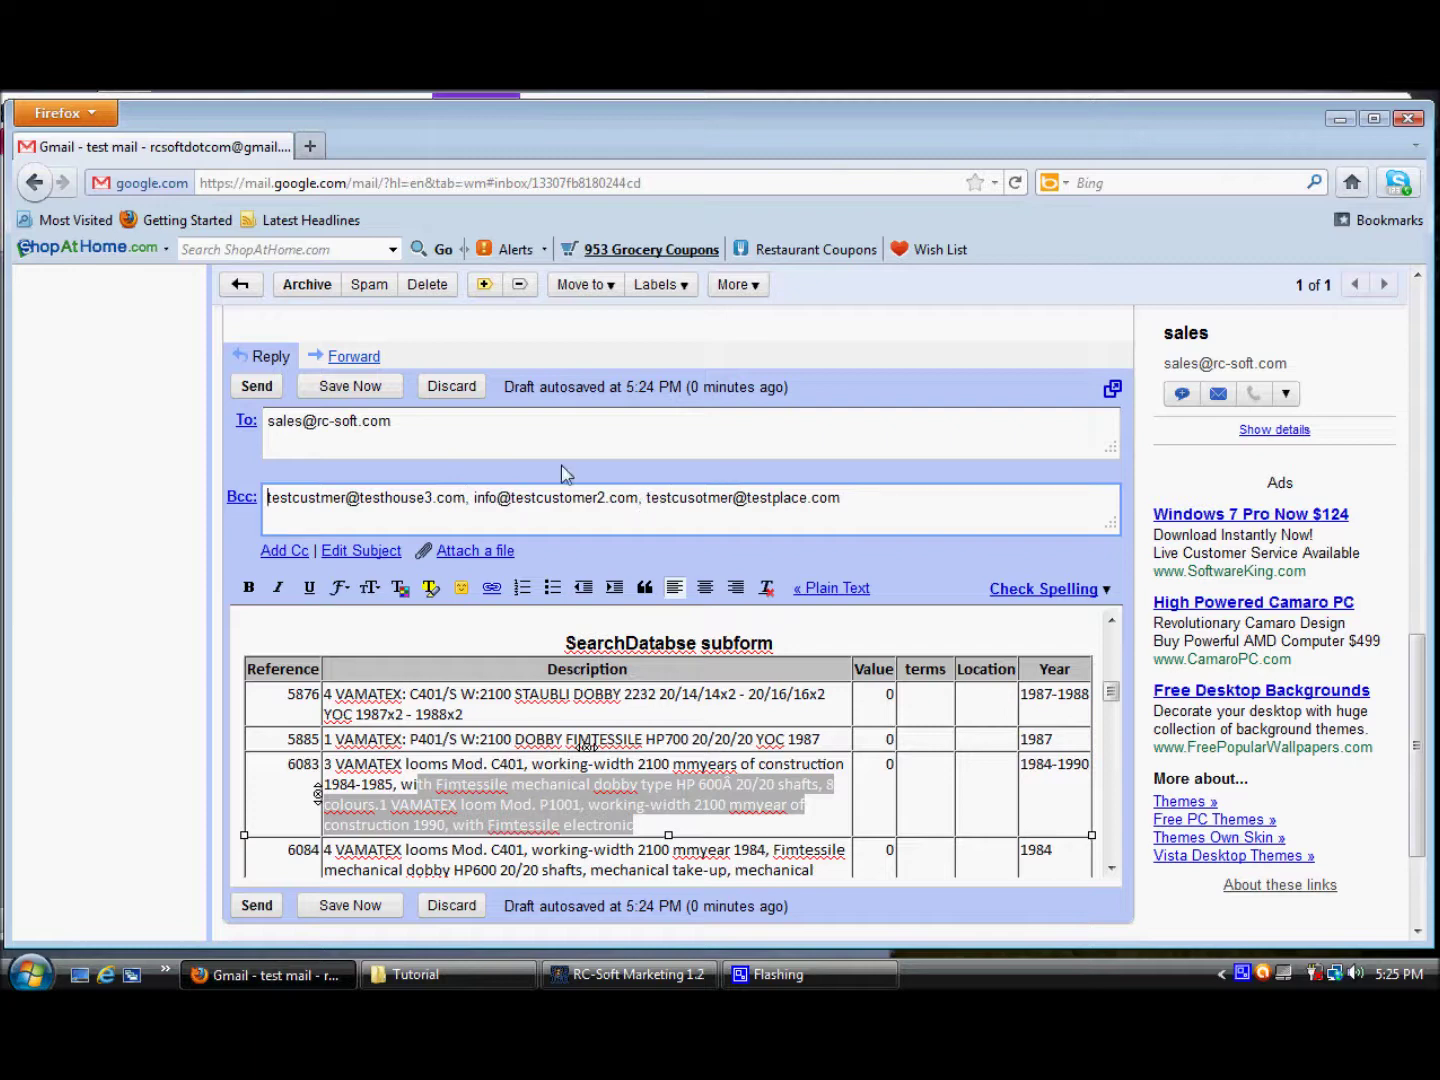
pyautogui.click(410, 645)
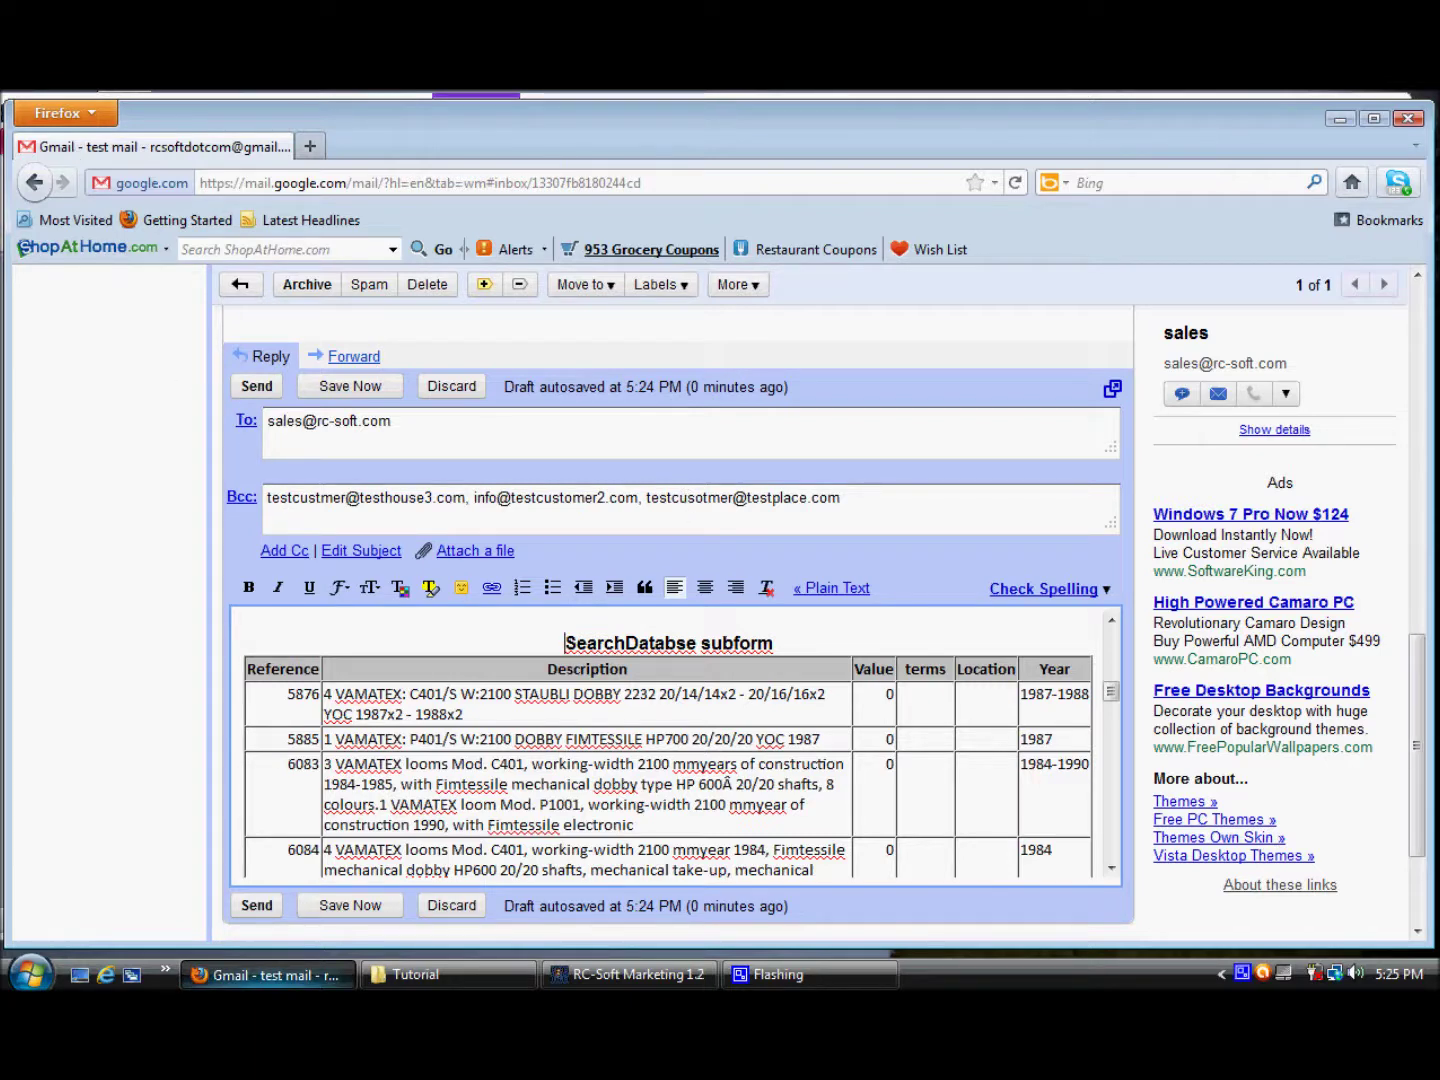
# Switch back to RC-Soft Marketing and close the item listing to return to the search results.
pyautogui.click(600, 984)
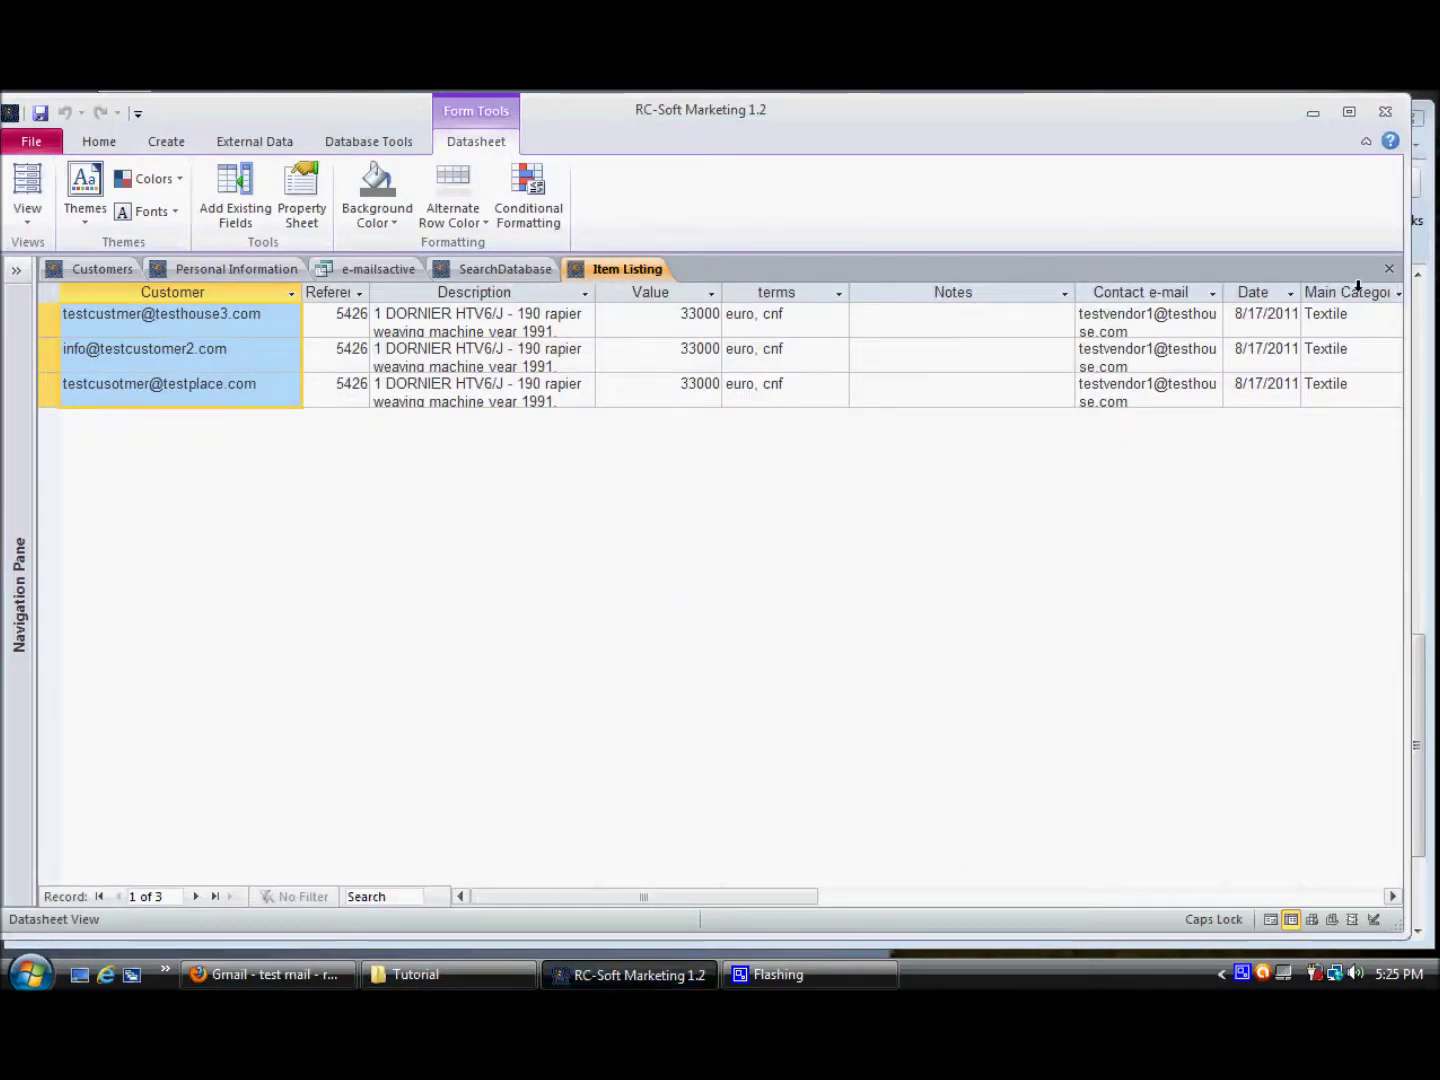
pyautogui.click(1389, 269)
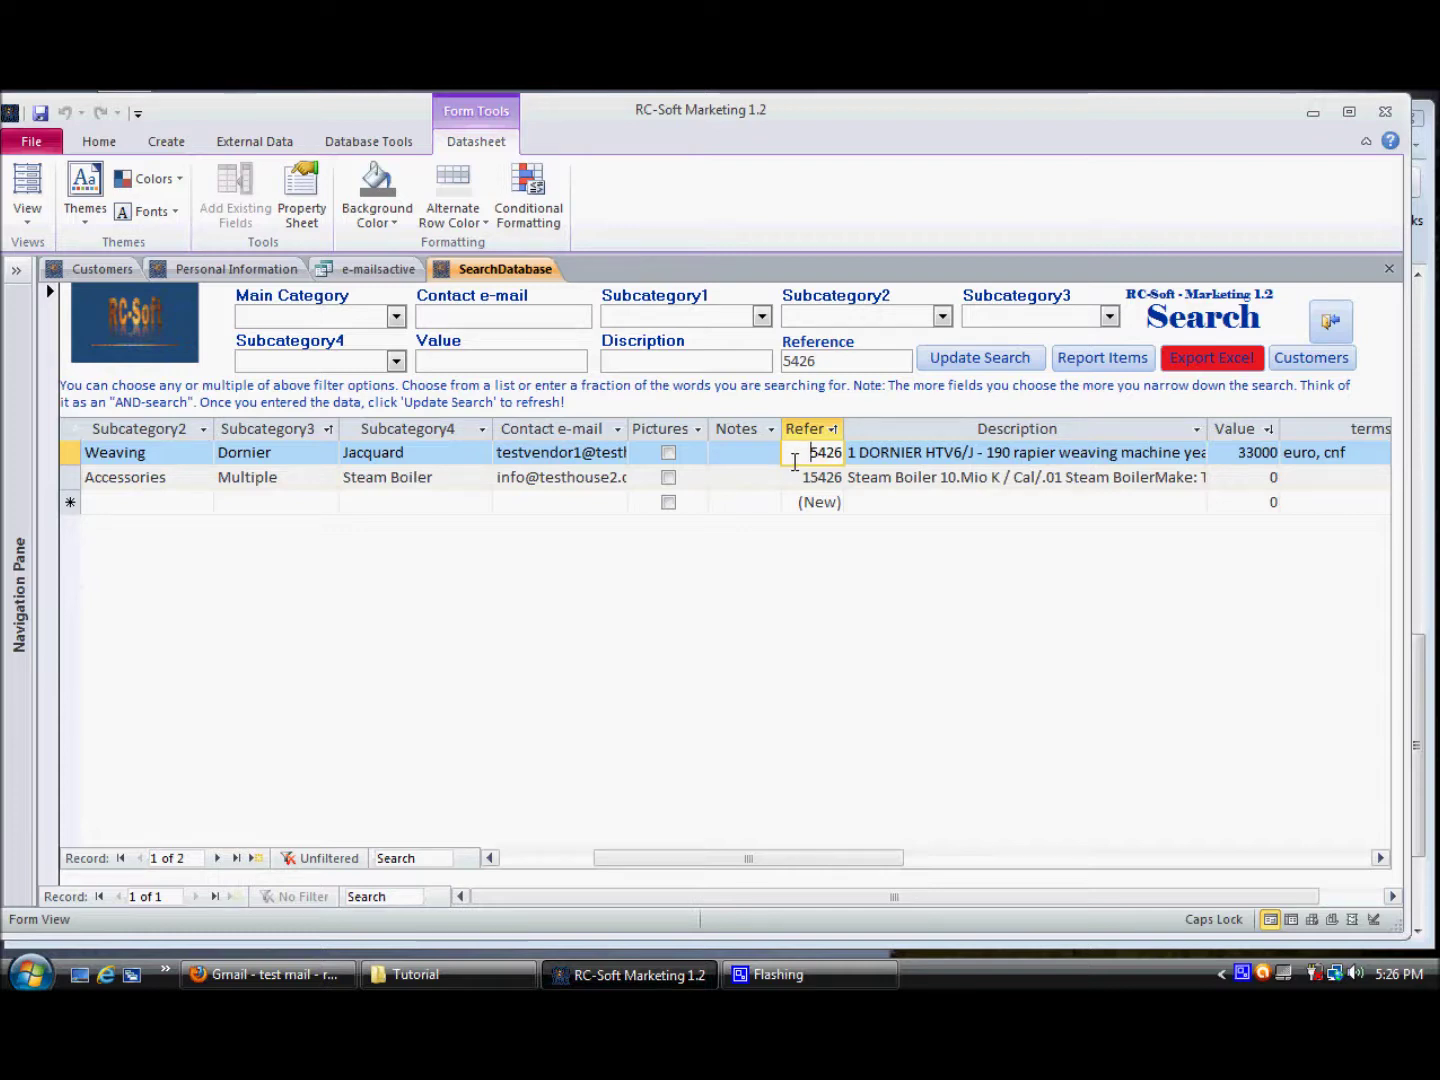
pyautogui.moveTo(708, 861); pyautogui.dragTo(596, 866)
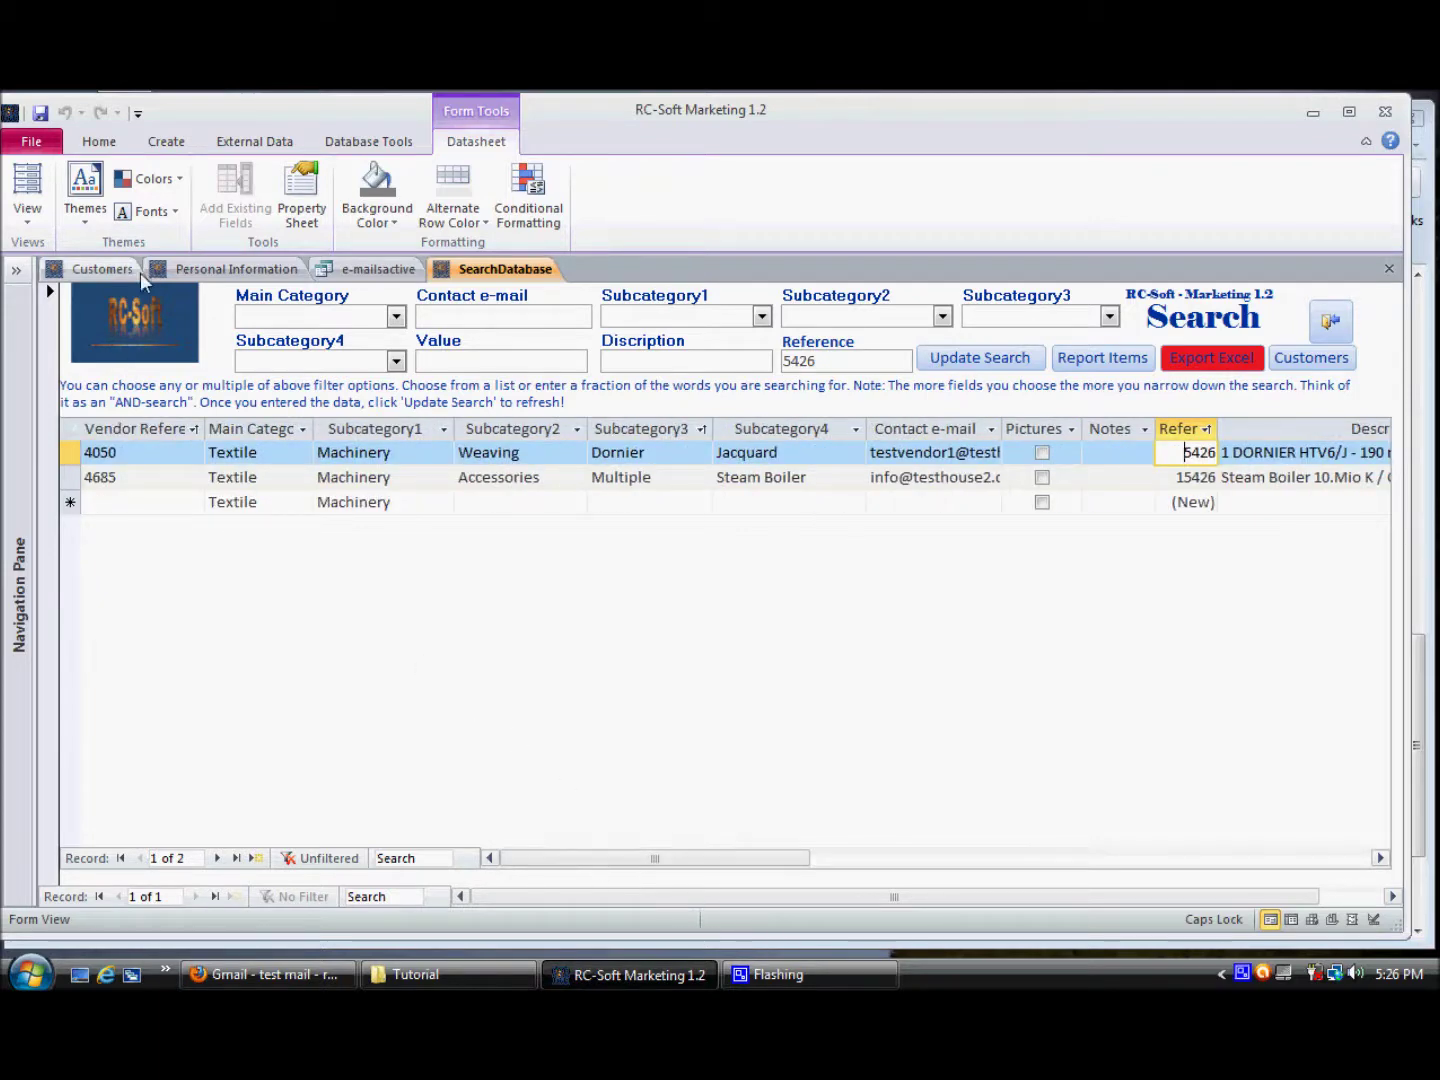
# Examine the Customers form's Title, Category and Phone Number fields and the archived machinery listings without entering anything.
pyautogui.click(105, 272)
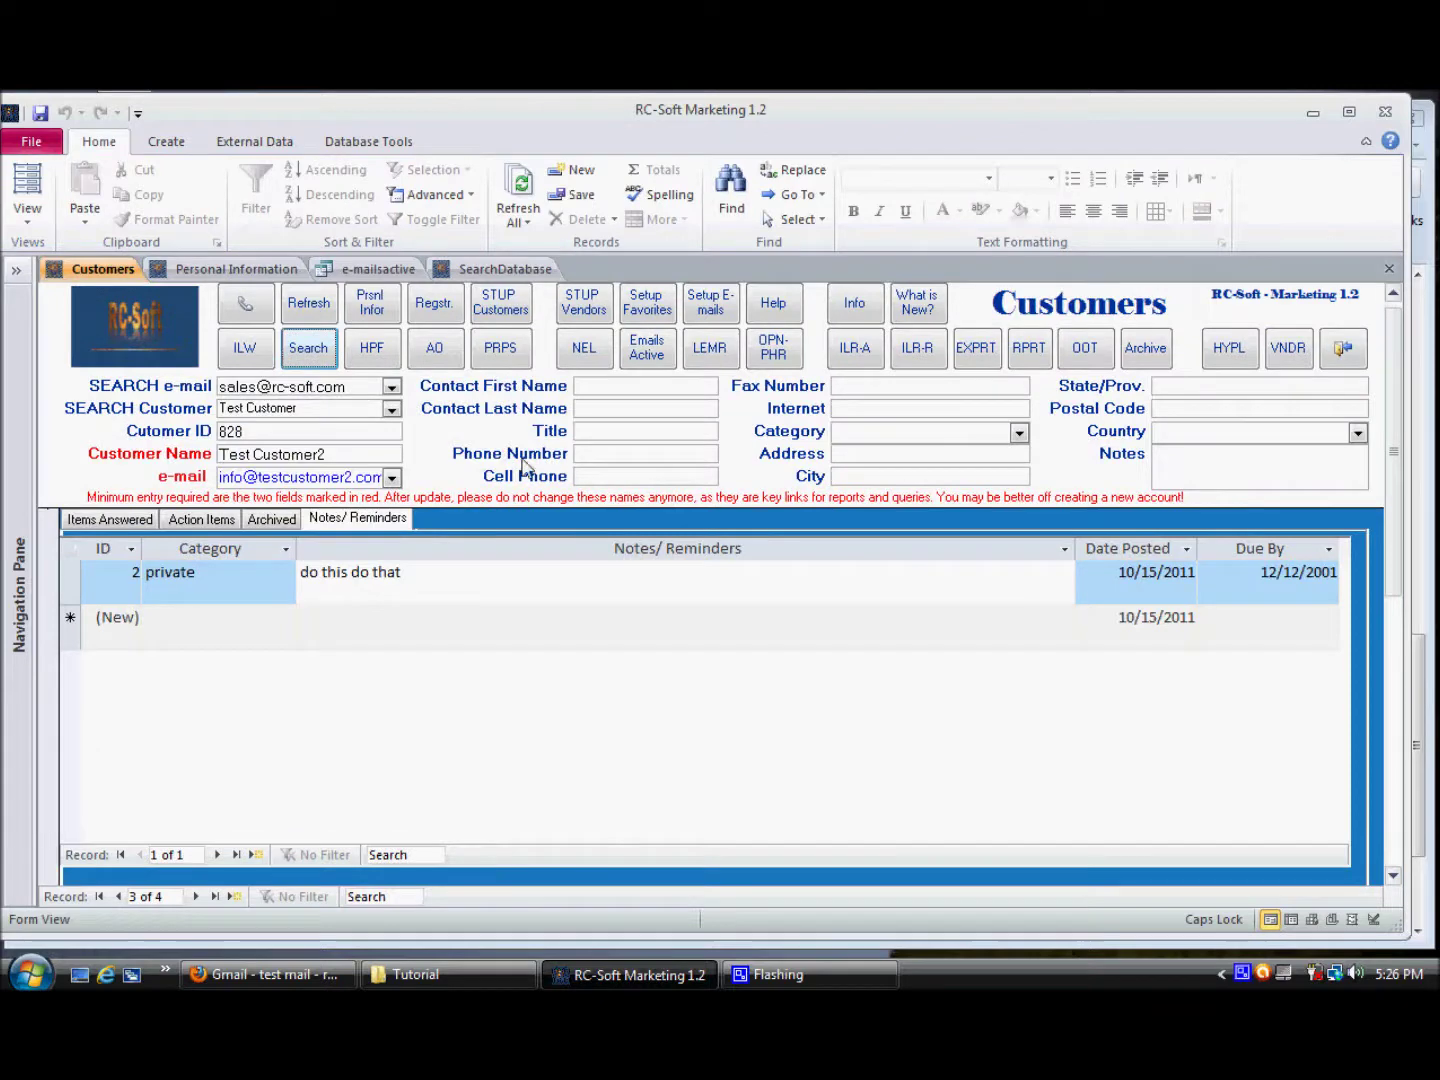
pyautogui.click(607, 437)
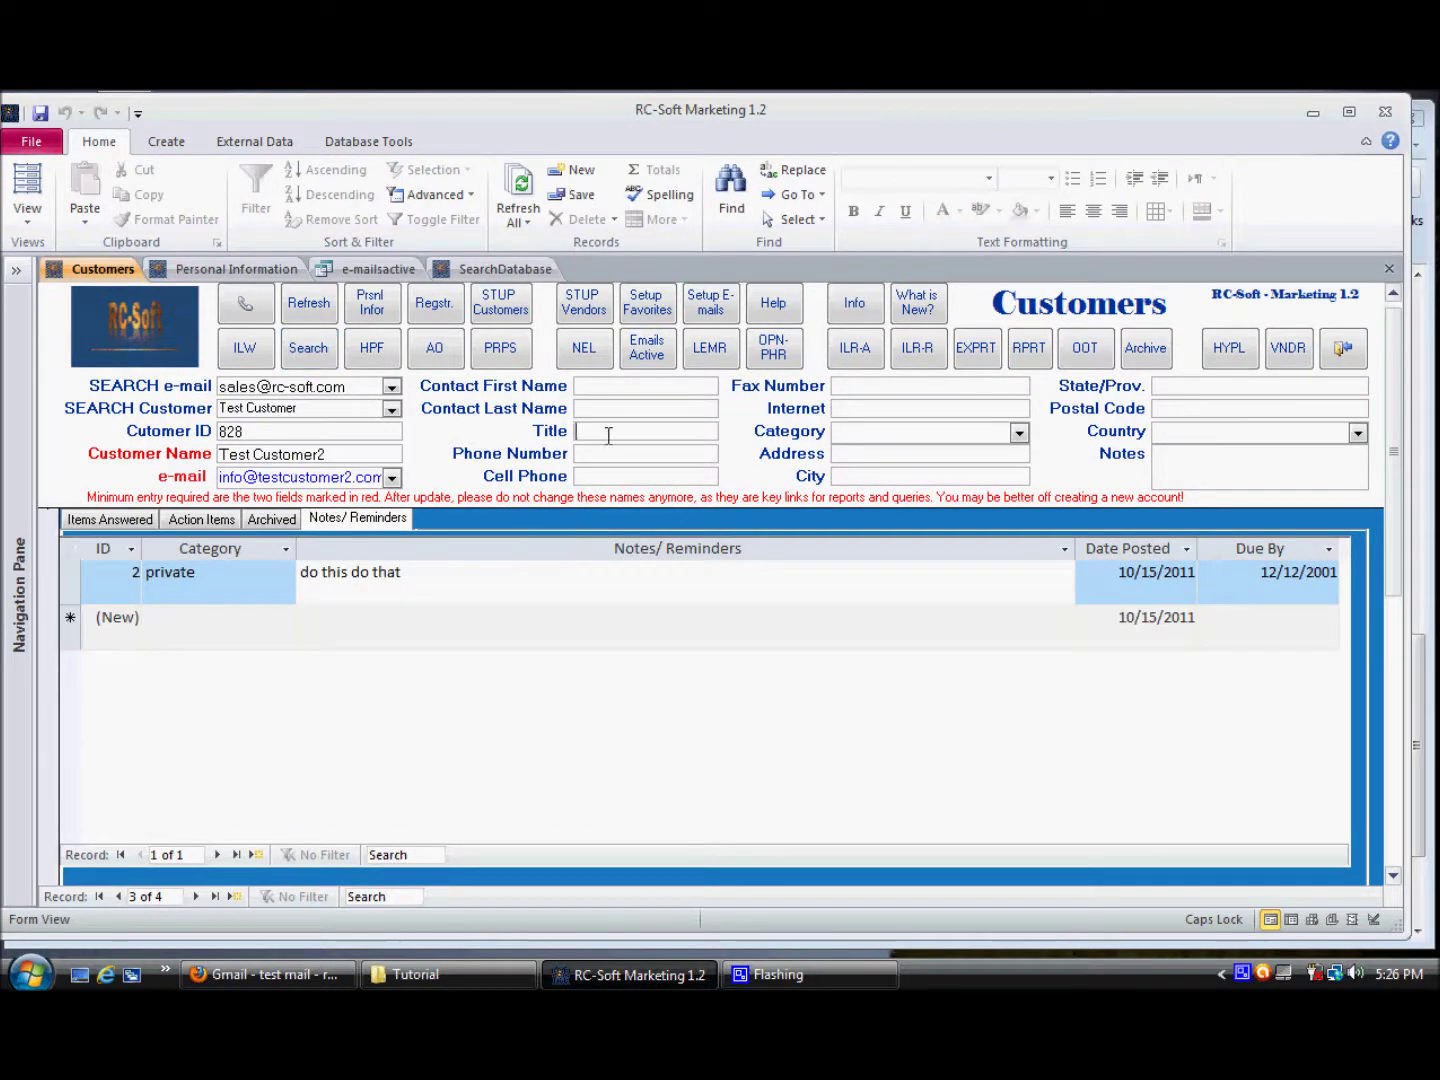
pyautogui.click(1018, 432)
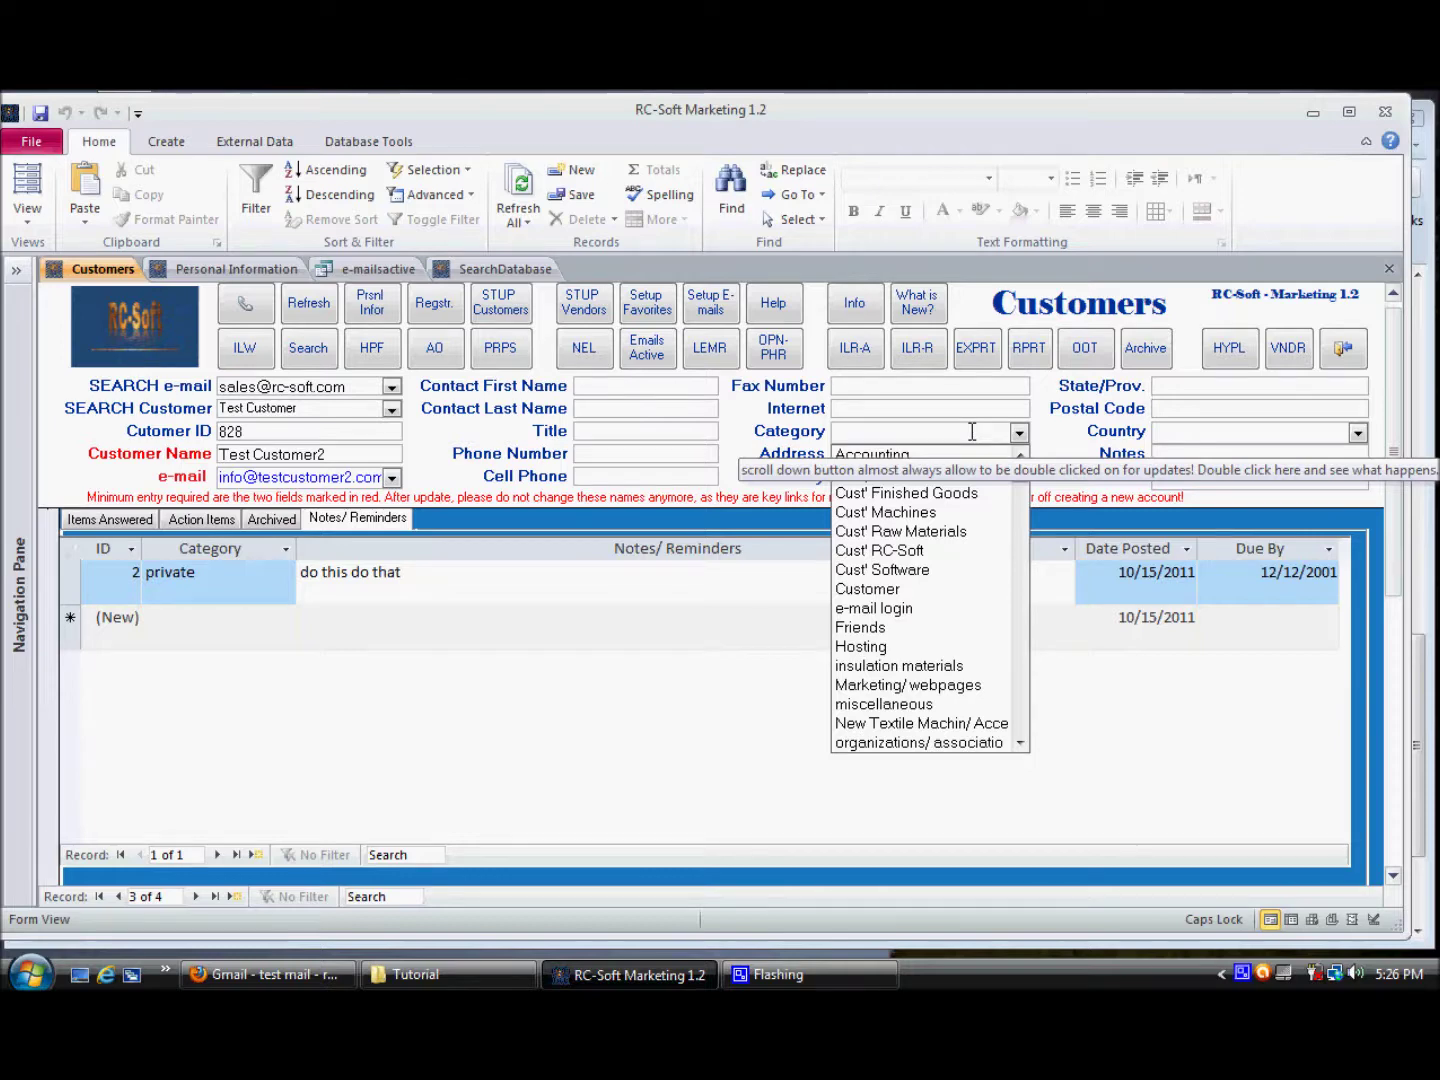
pyautogui.click(652, 456)
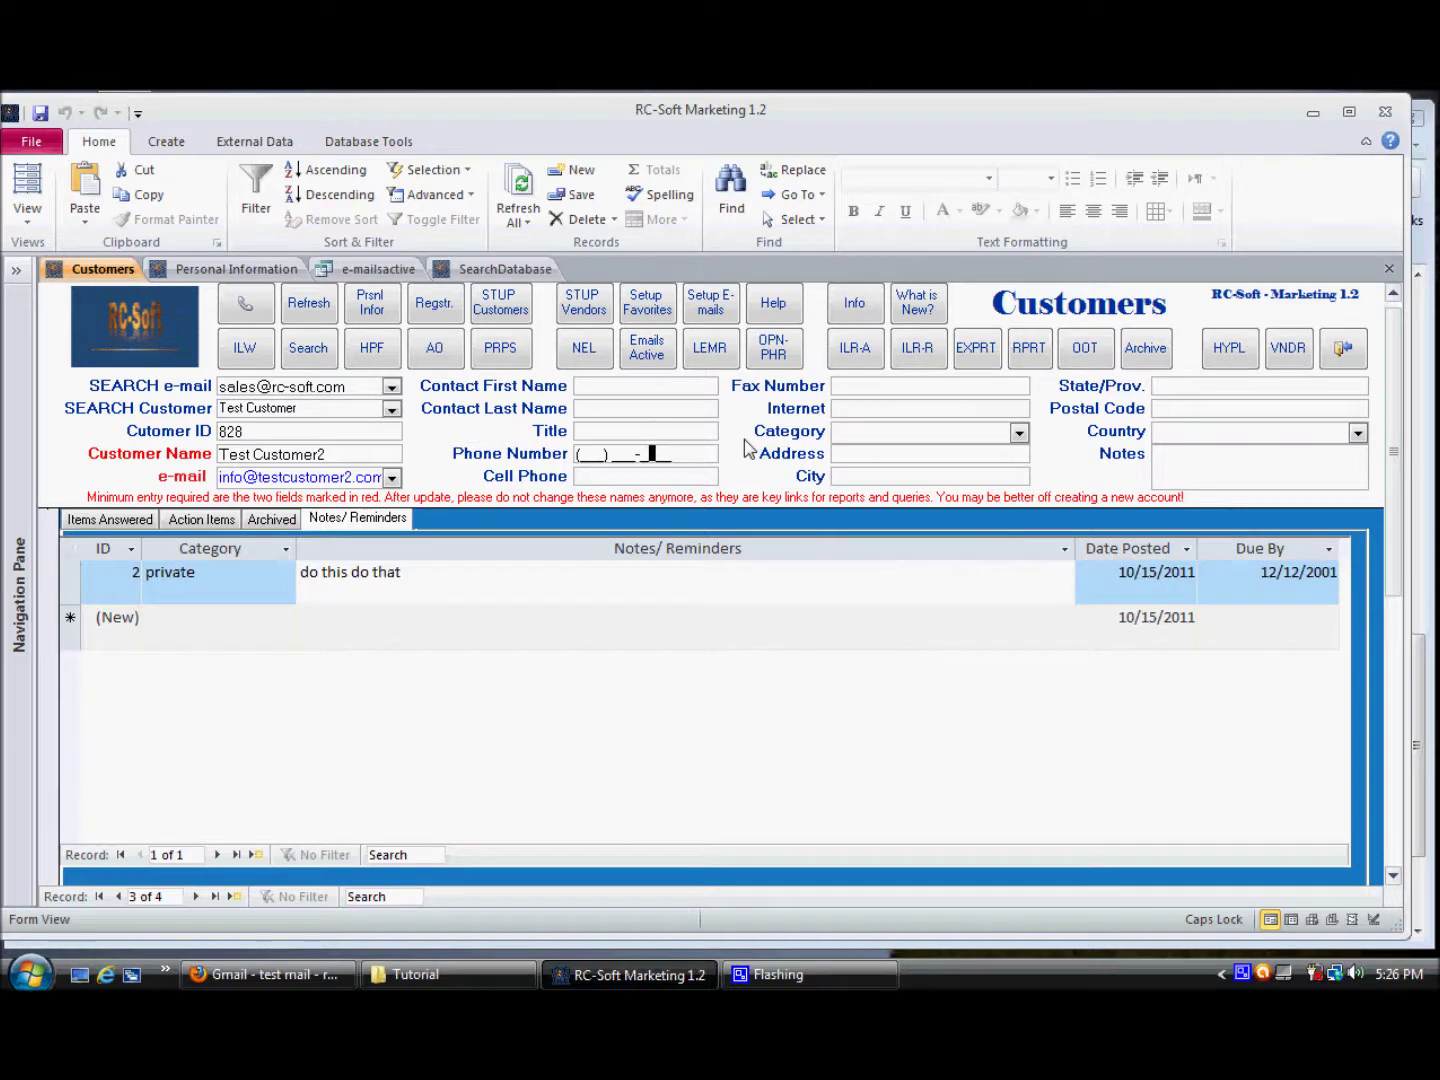
pyautogui.click(1147, 355)
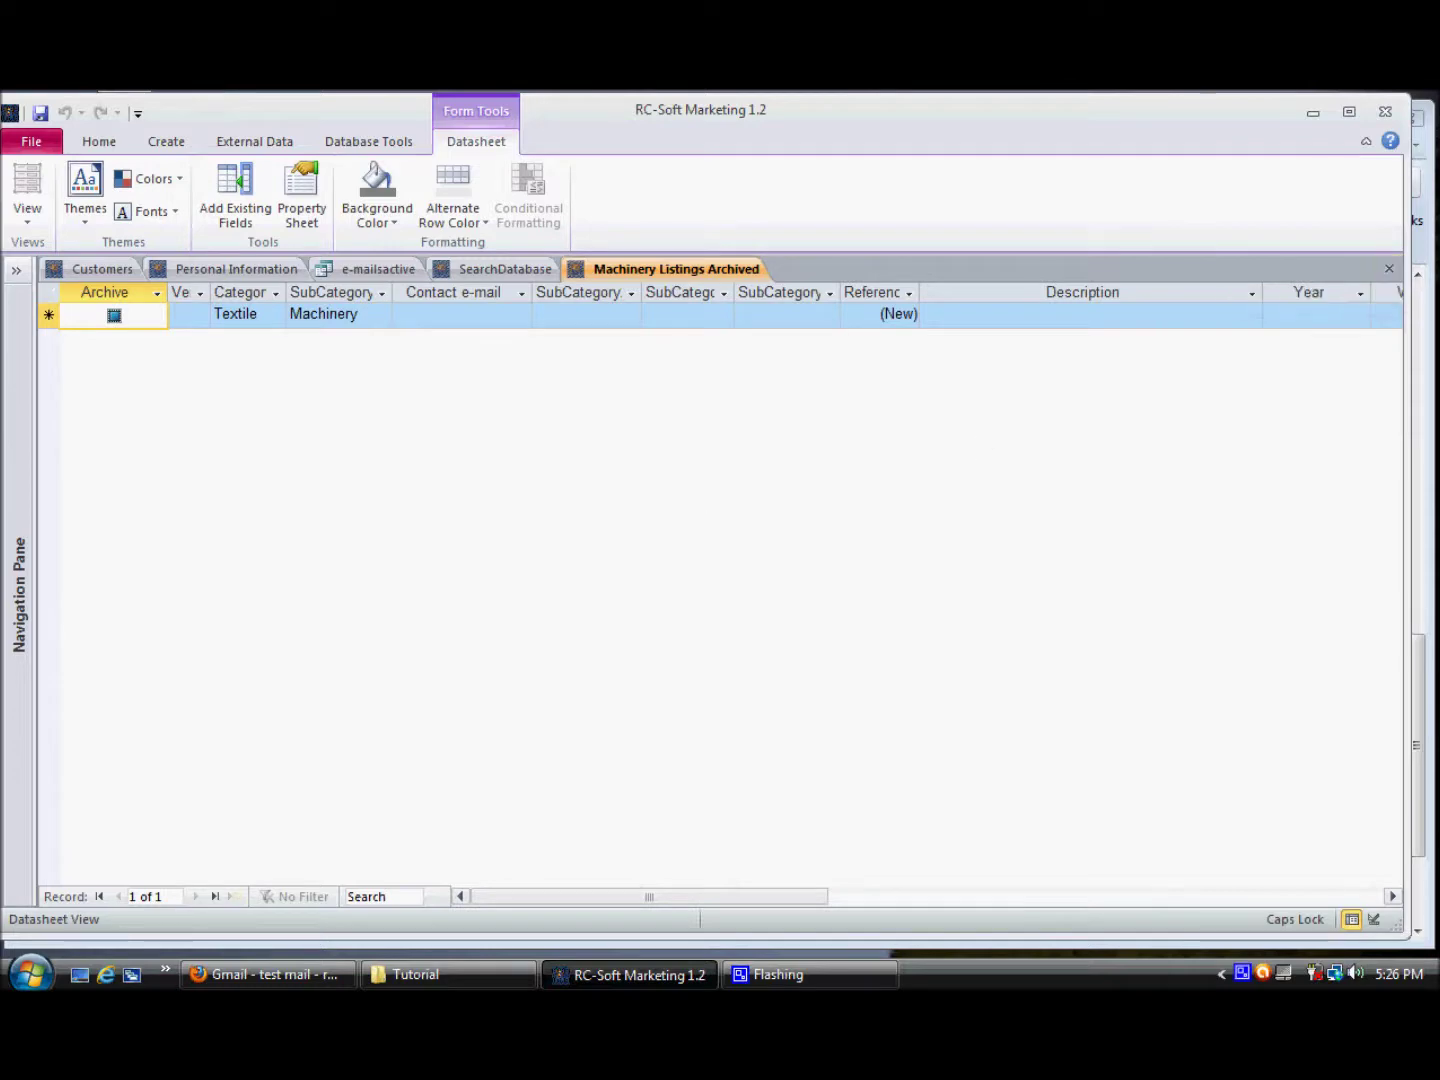
pyautogui.click(1389, 269)
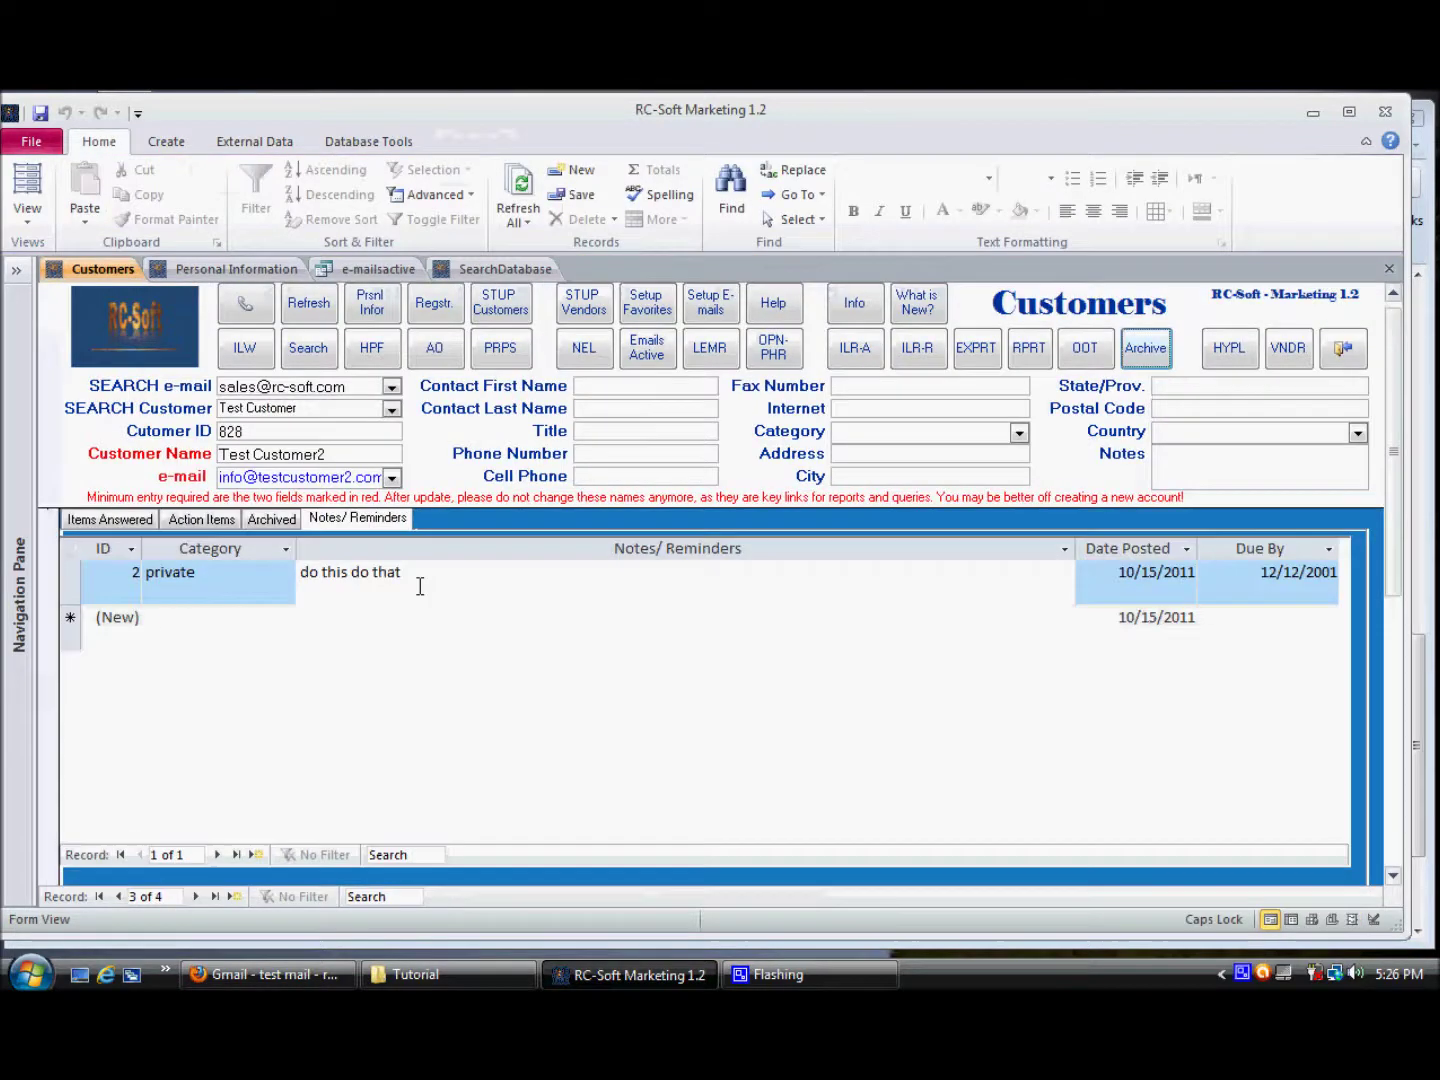
# Mark the answered item with Reference 5426 as archived, refresh the Customers form and check the archived machinery listings.
pyautogui.click(101, 522)
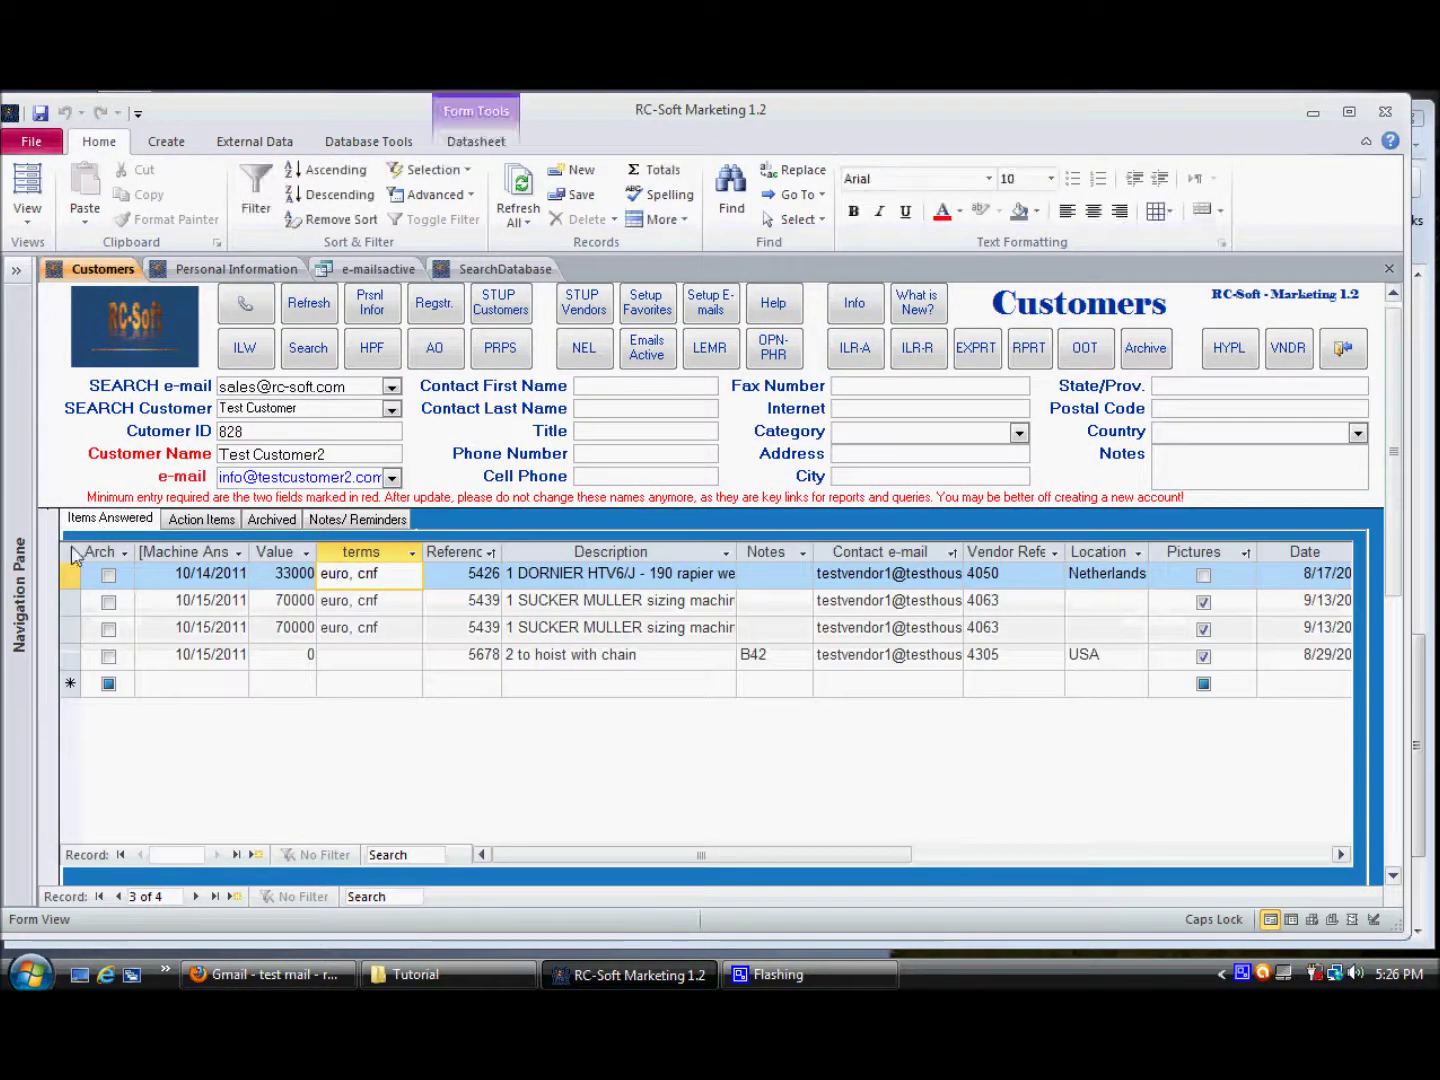
pyautogui.click(108, 574)
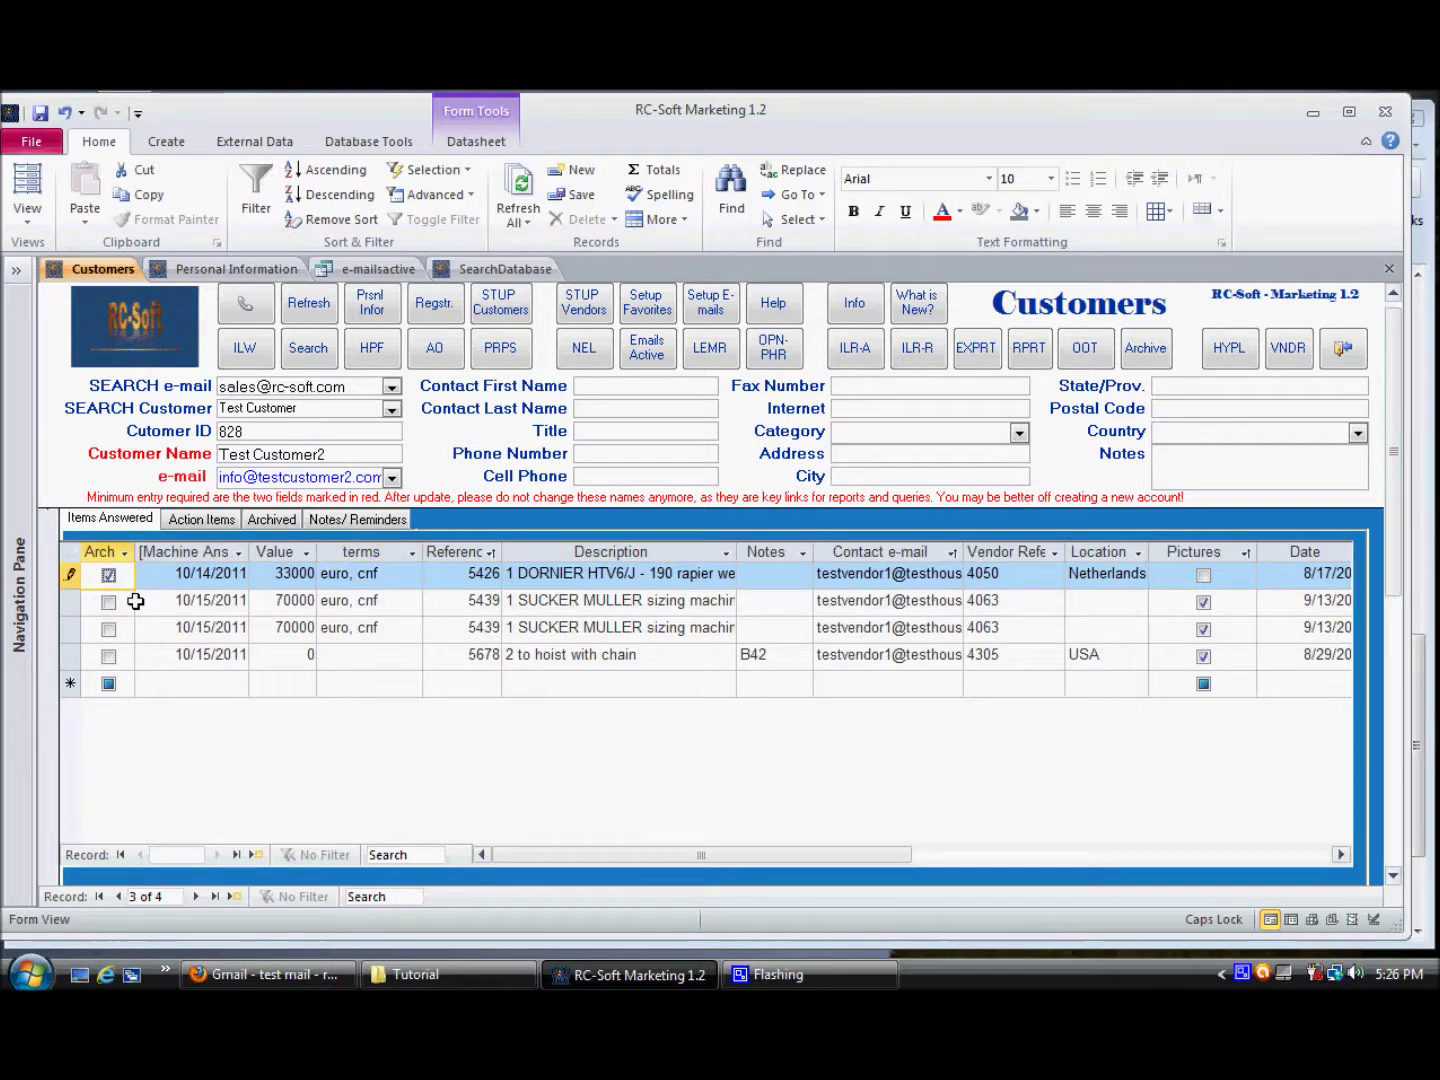
pyautogui.click(311, 310)
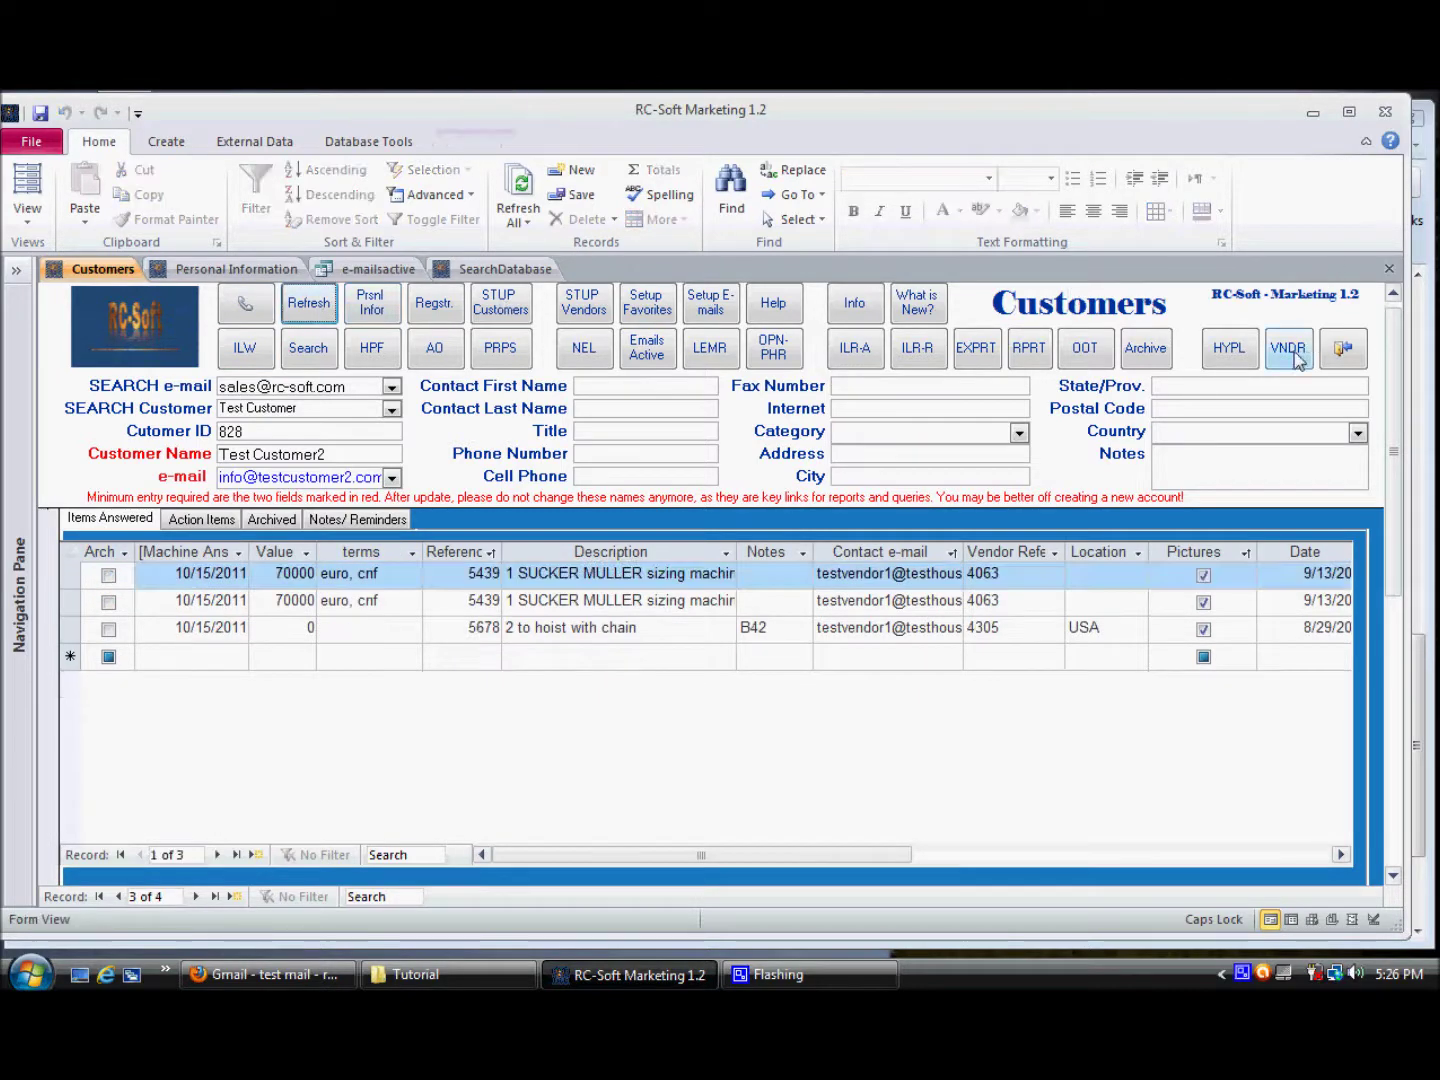
pyautogui.click(1146, 356)
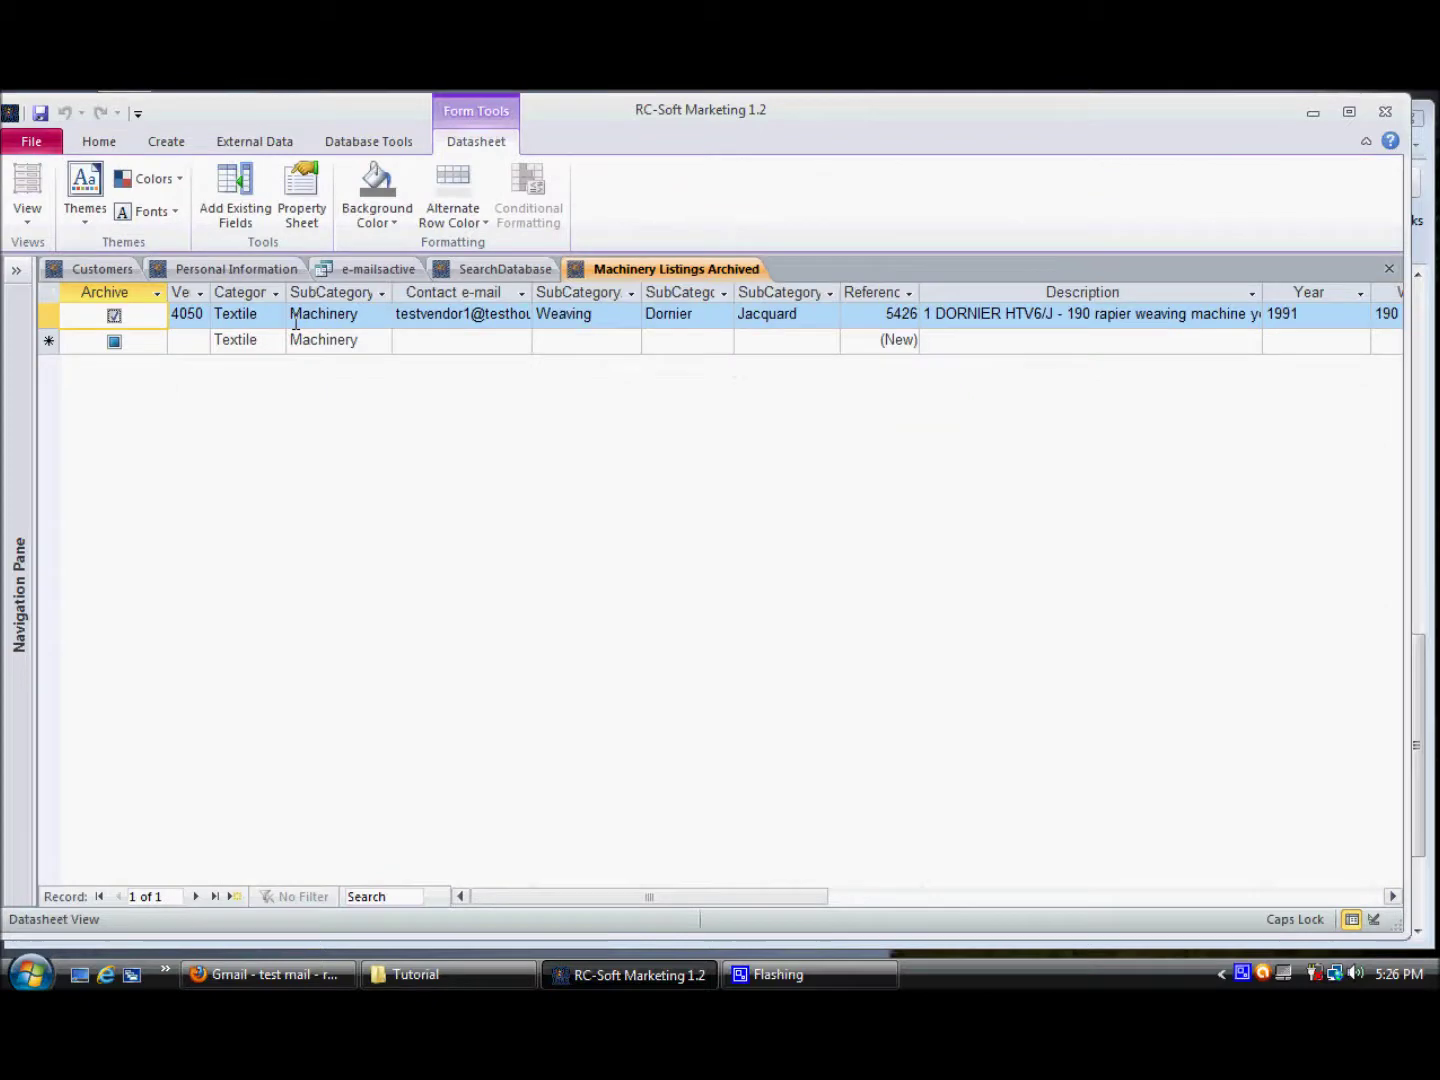
pyautogui.click(1388, 270)
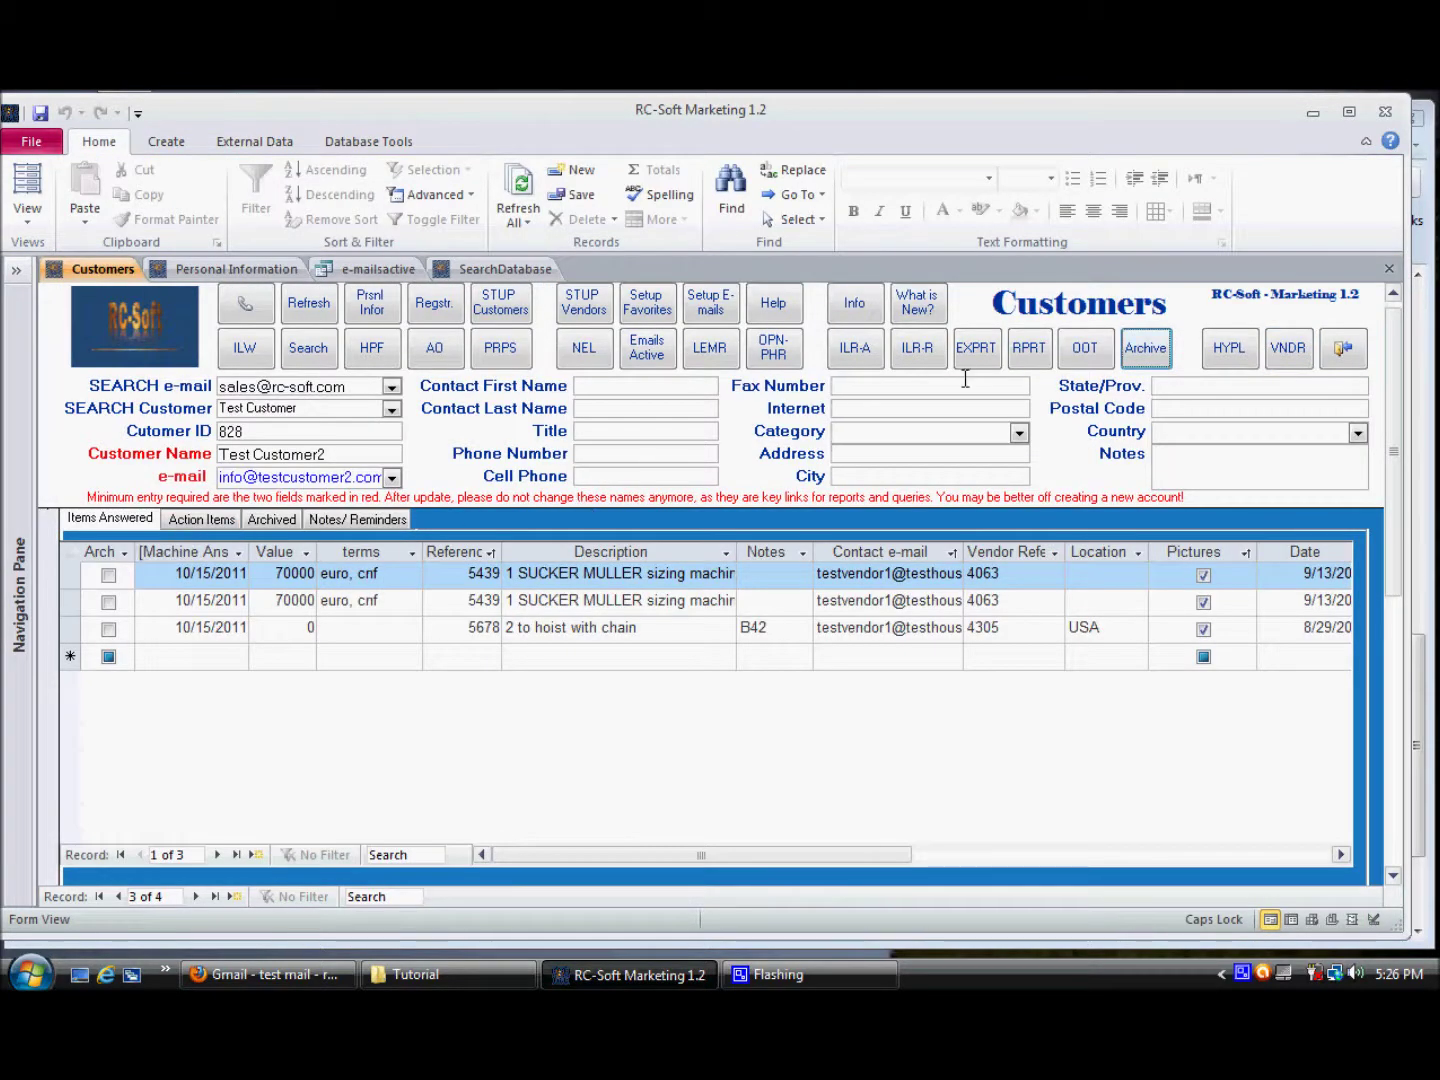
# Unarchive the item with Reference 5426 in the archived machinery listings and close the listings.
pyautogui.click(1147, 355)
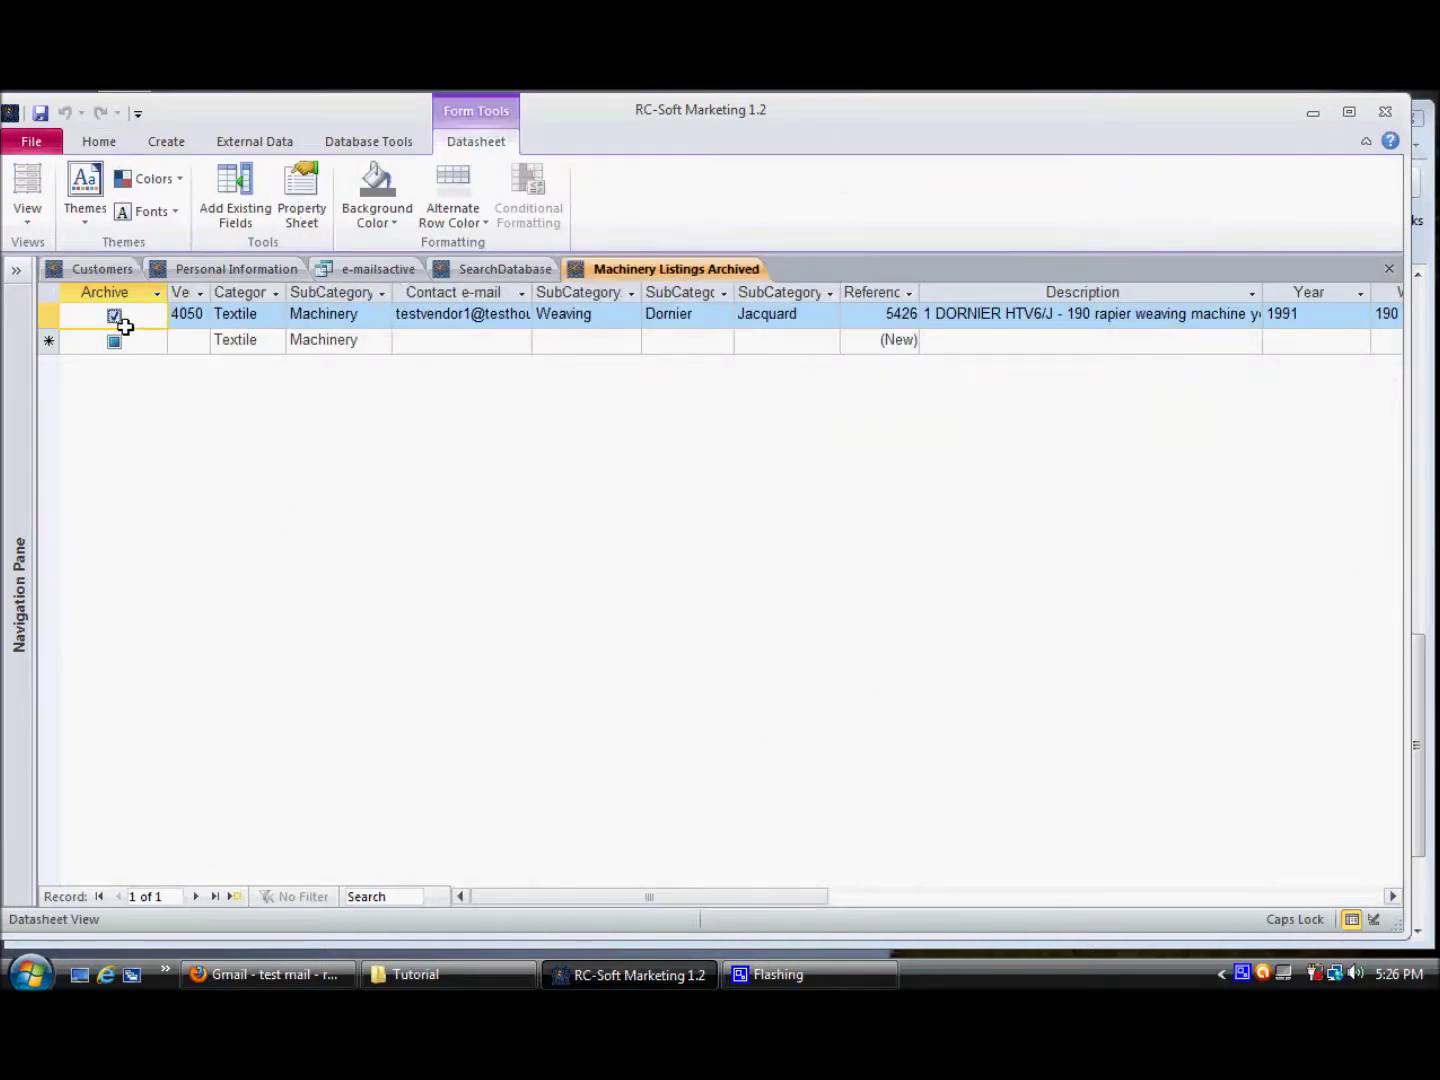
pyautogui.click(114, 316)
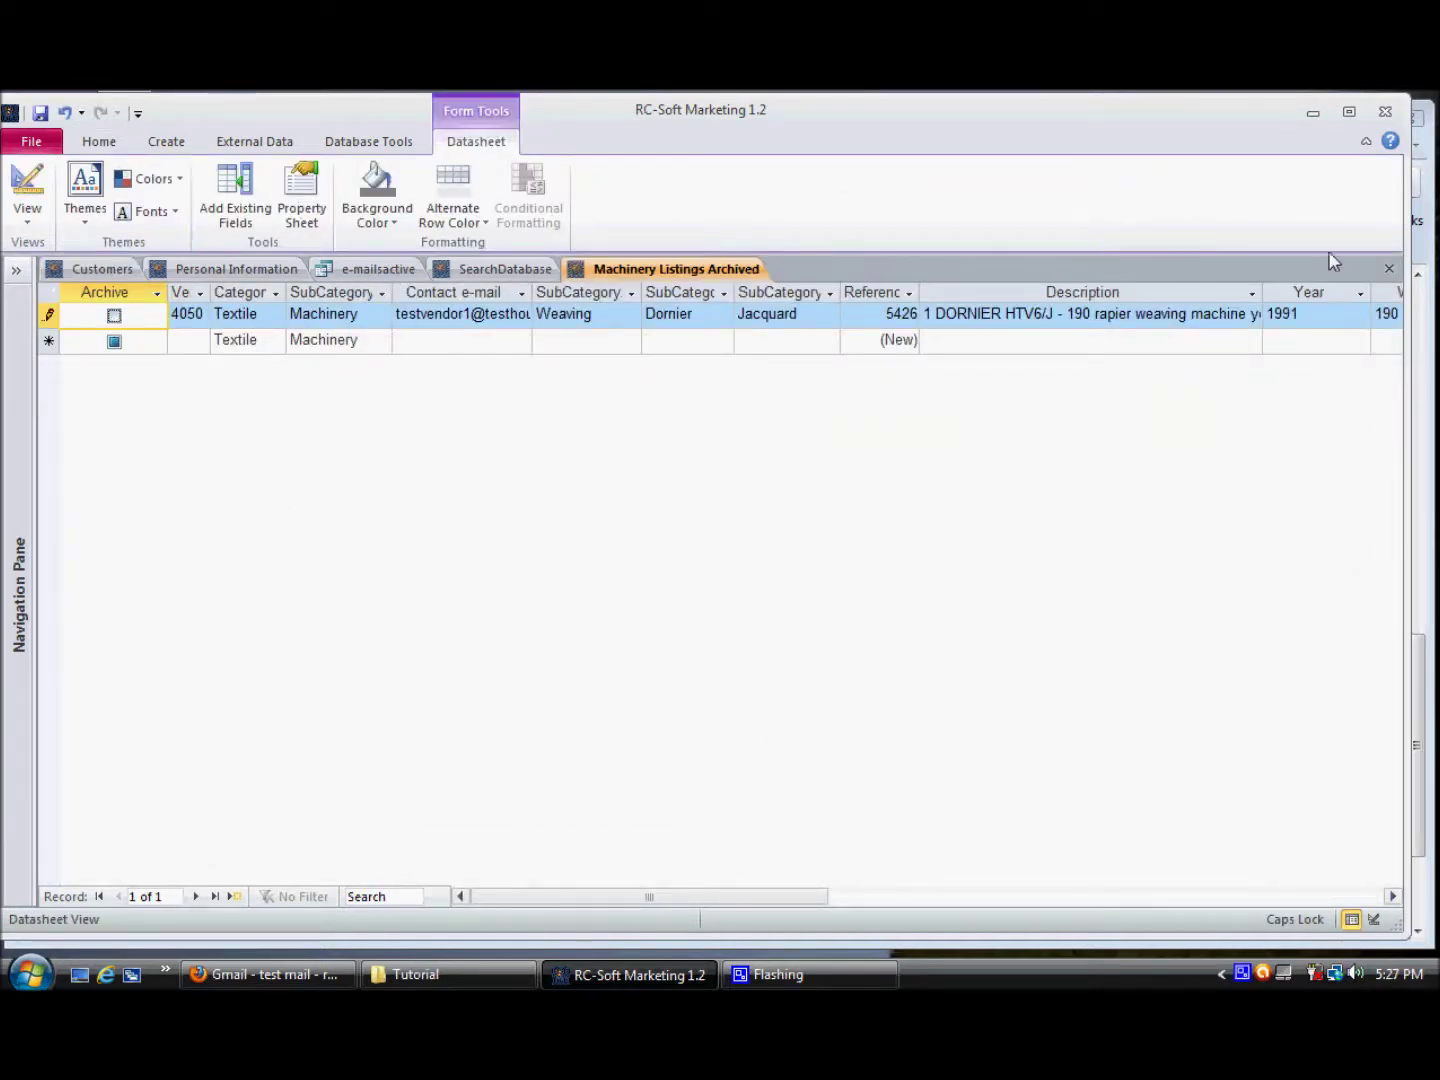
pyautogui.click(1391, 271)
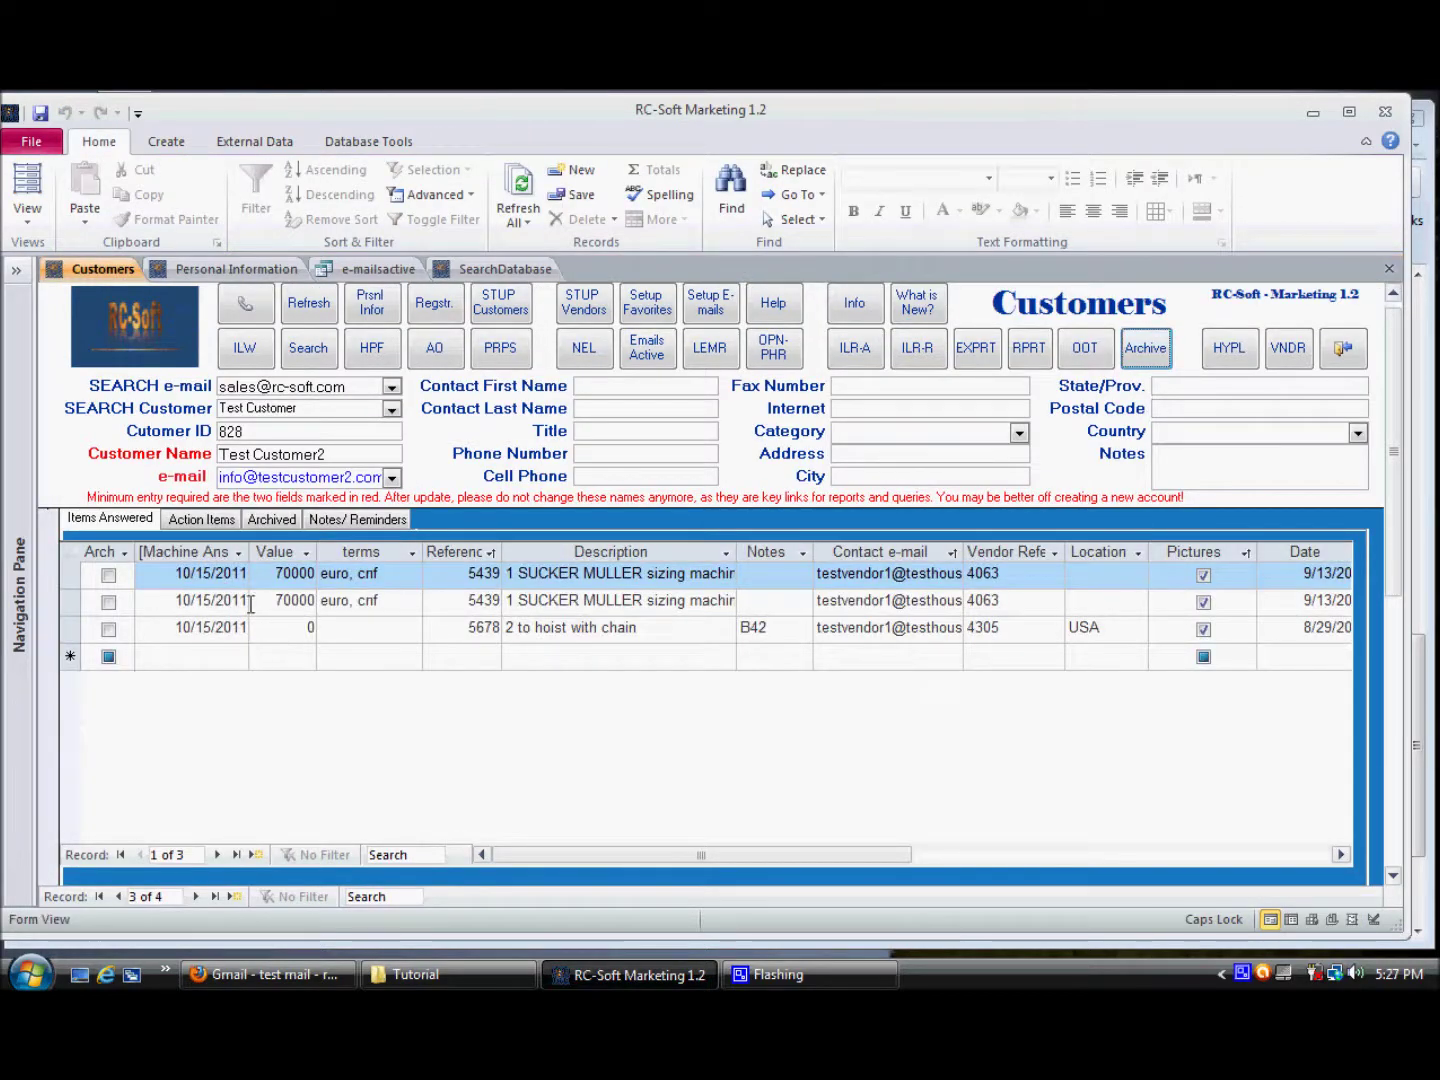
# Review the customer's action items, archived items and notes and reminders.
pyautogui.click(202, 519)
pyautogui.click(272, 520)
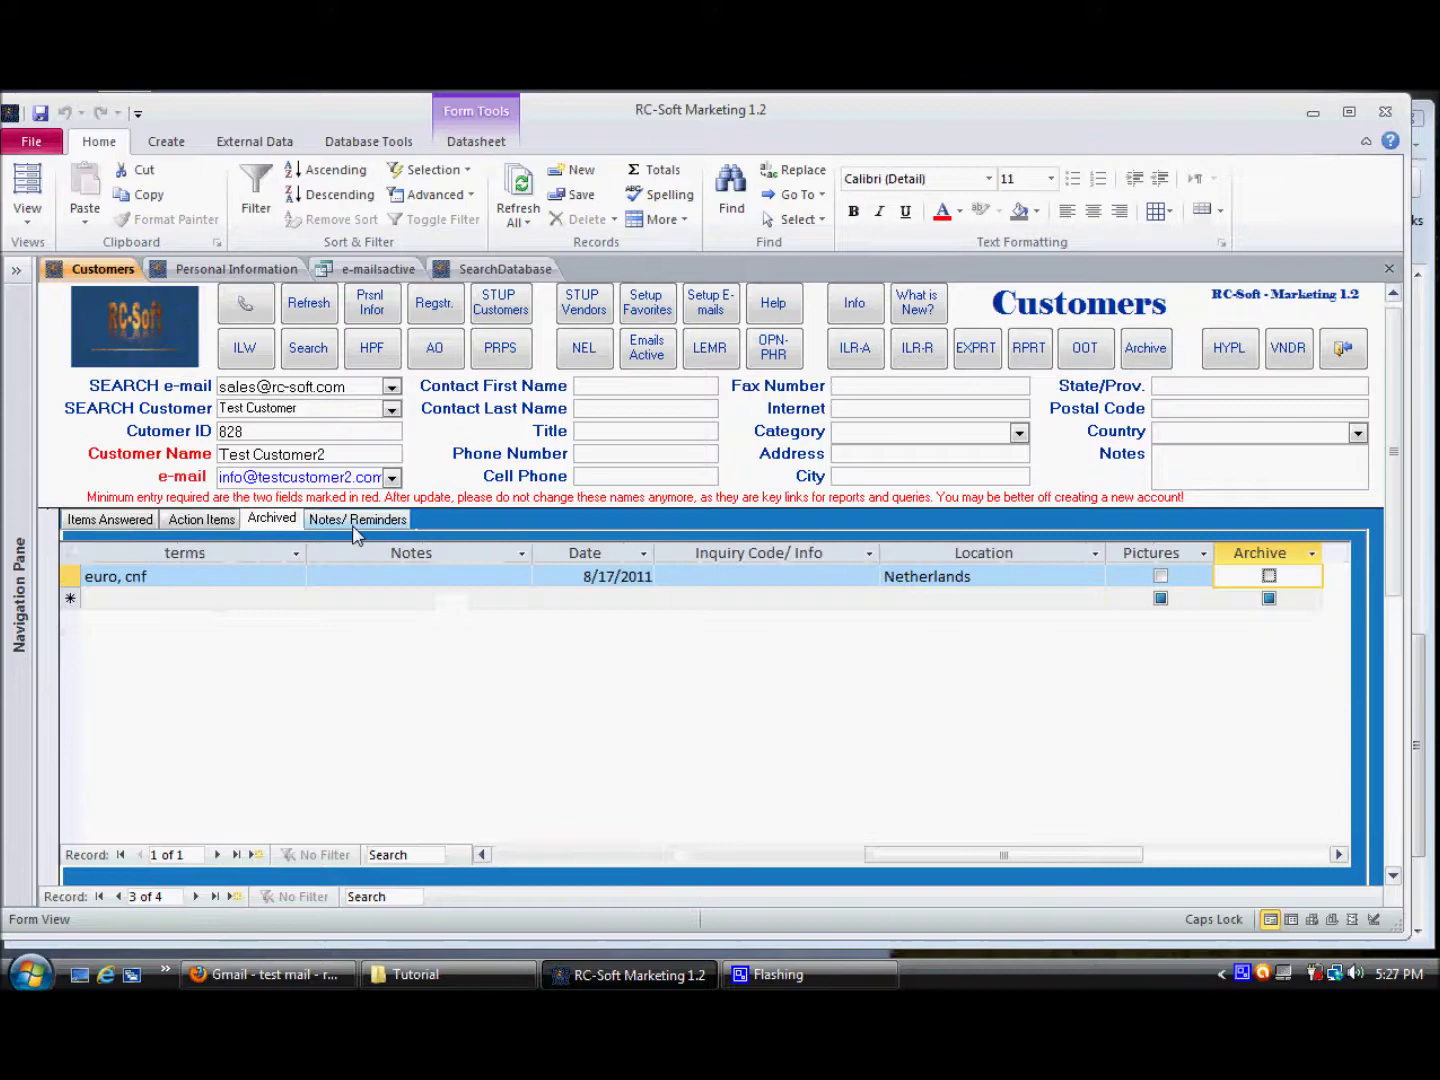
pyautogui.click(364, 519)
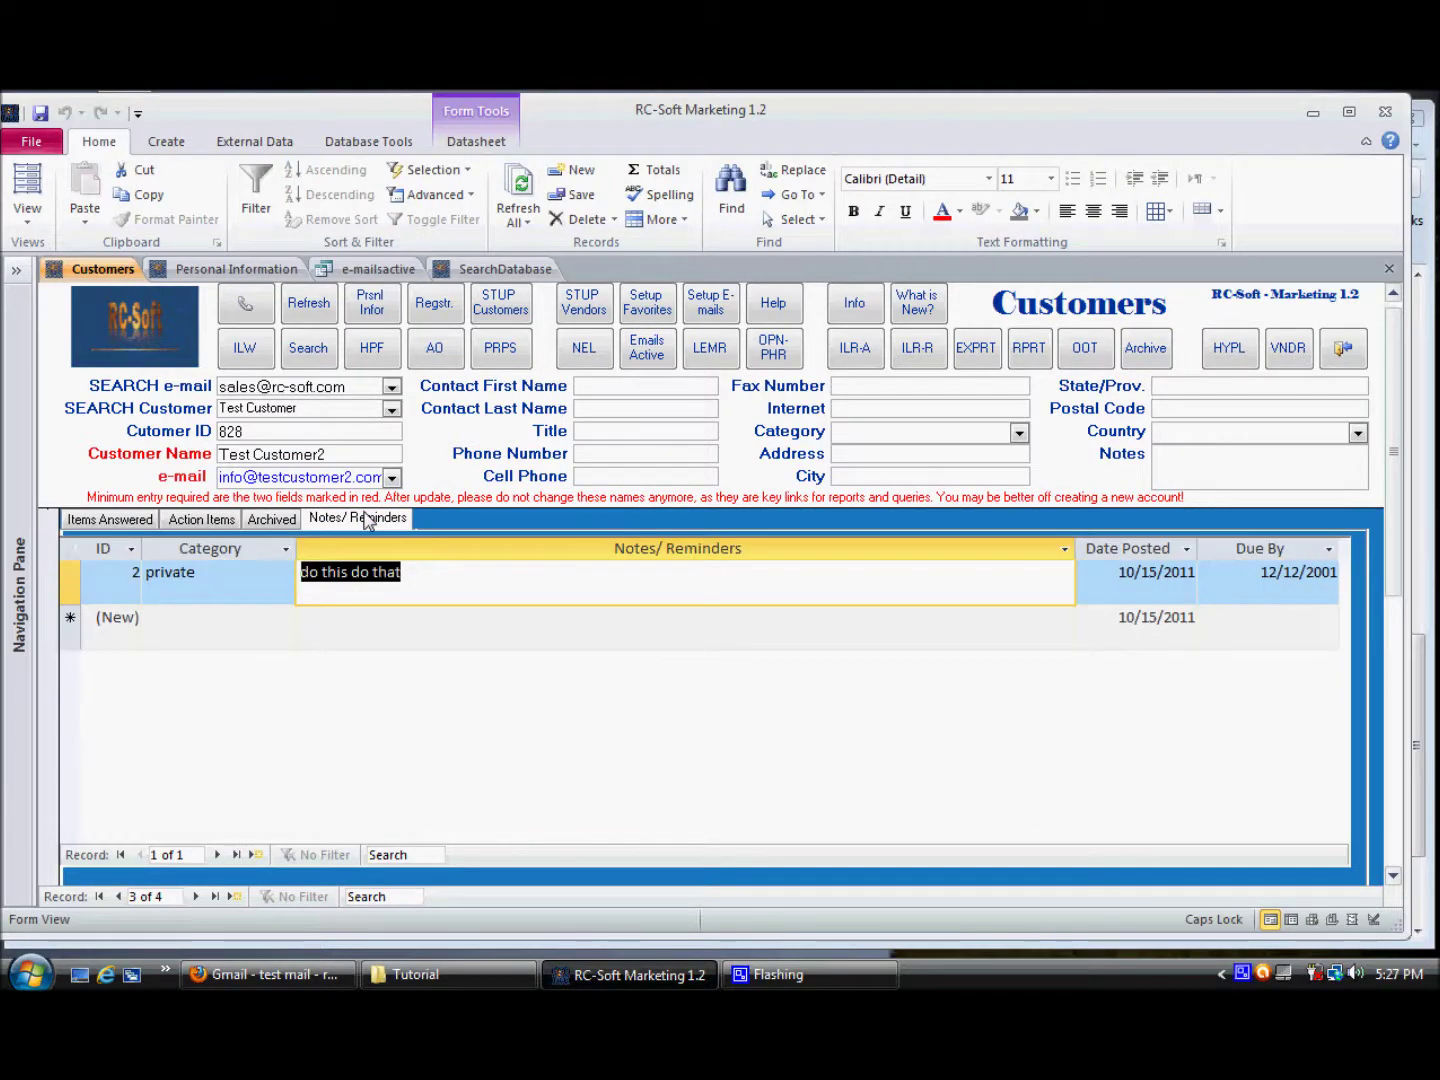
# Check the Date column of the item with Reference 5426 in the database search results and return to the Customers form.
pyautogui.click(305, 350)
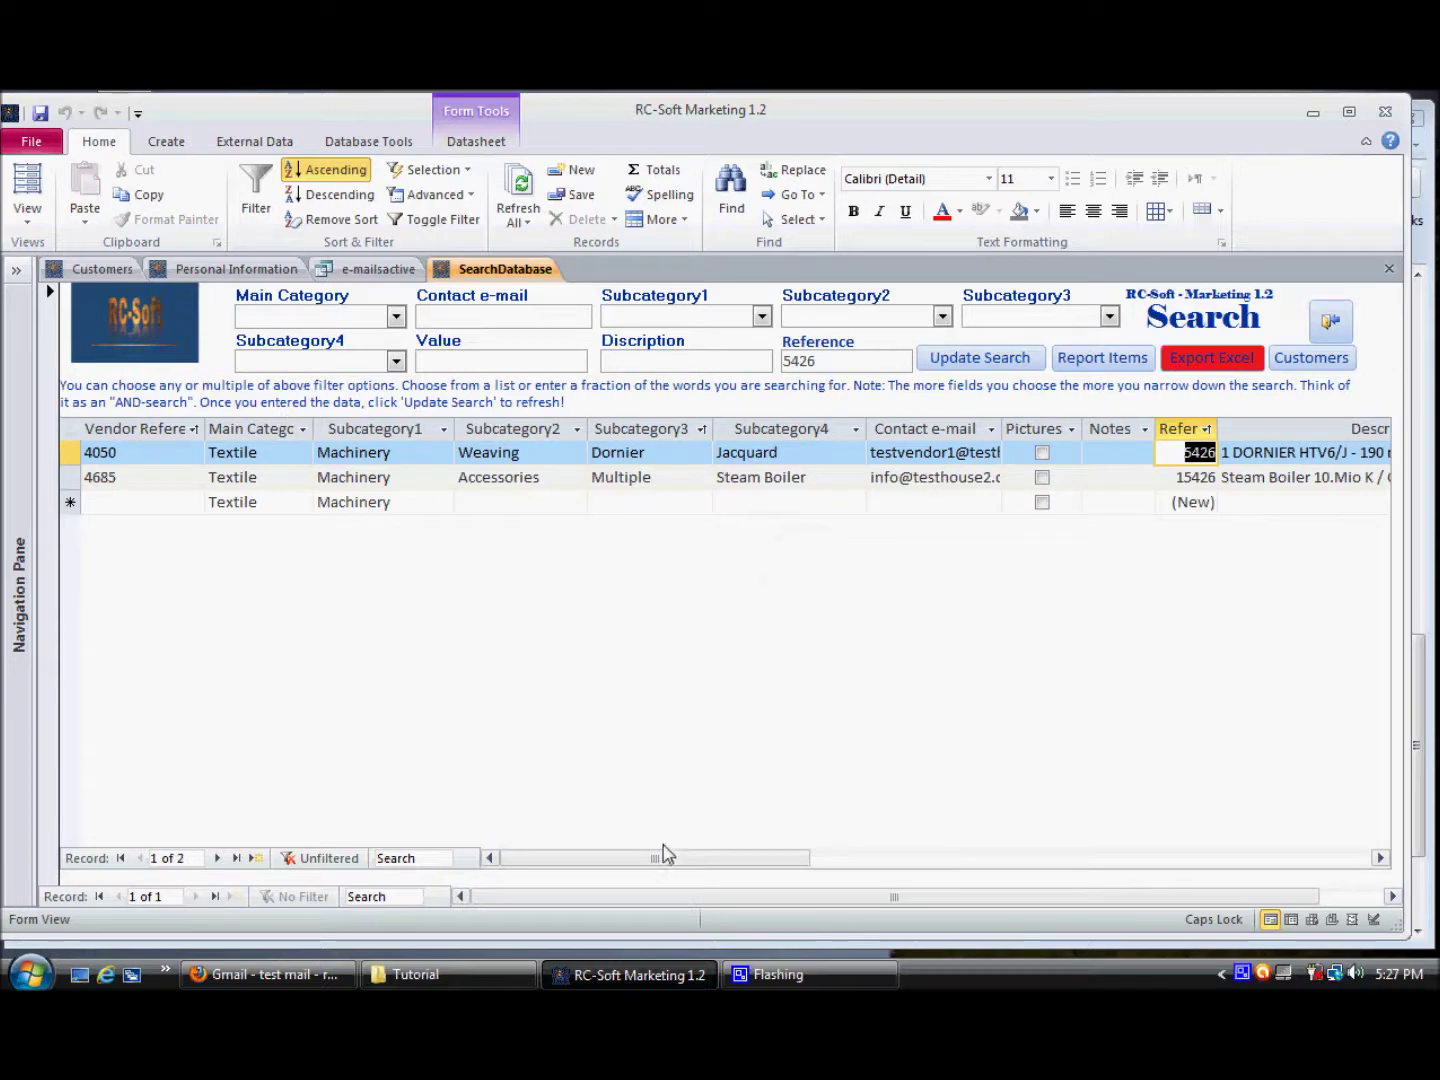
pyautogui.moveTo(672, 864); pyautogui.dragTo(910, 870)
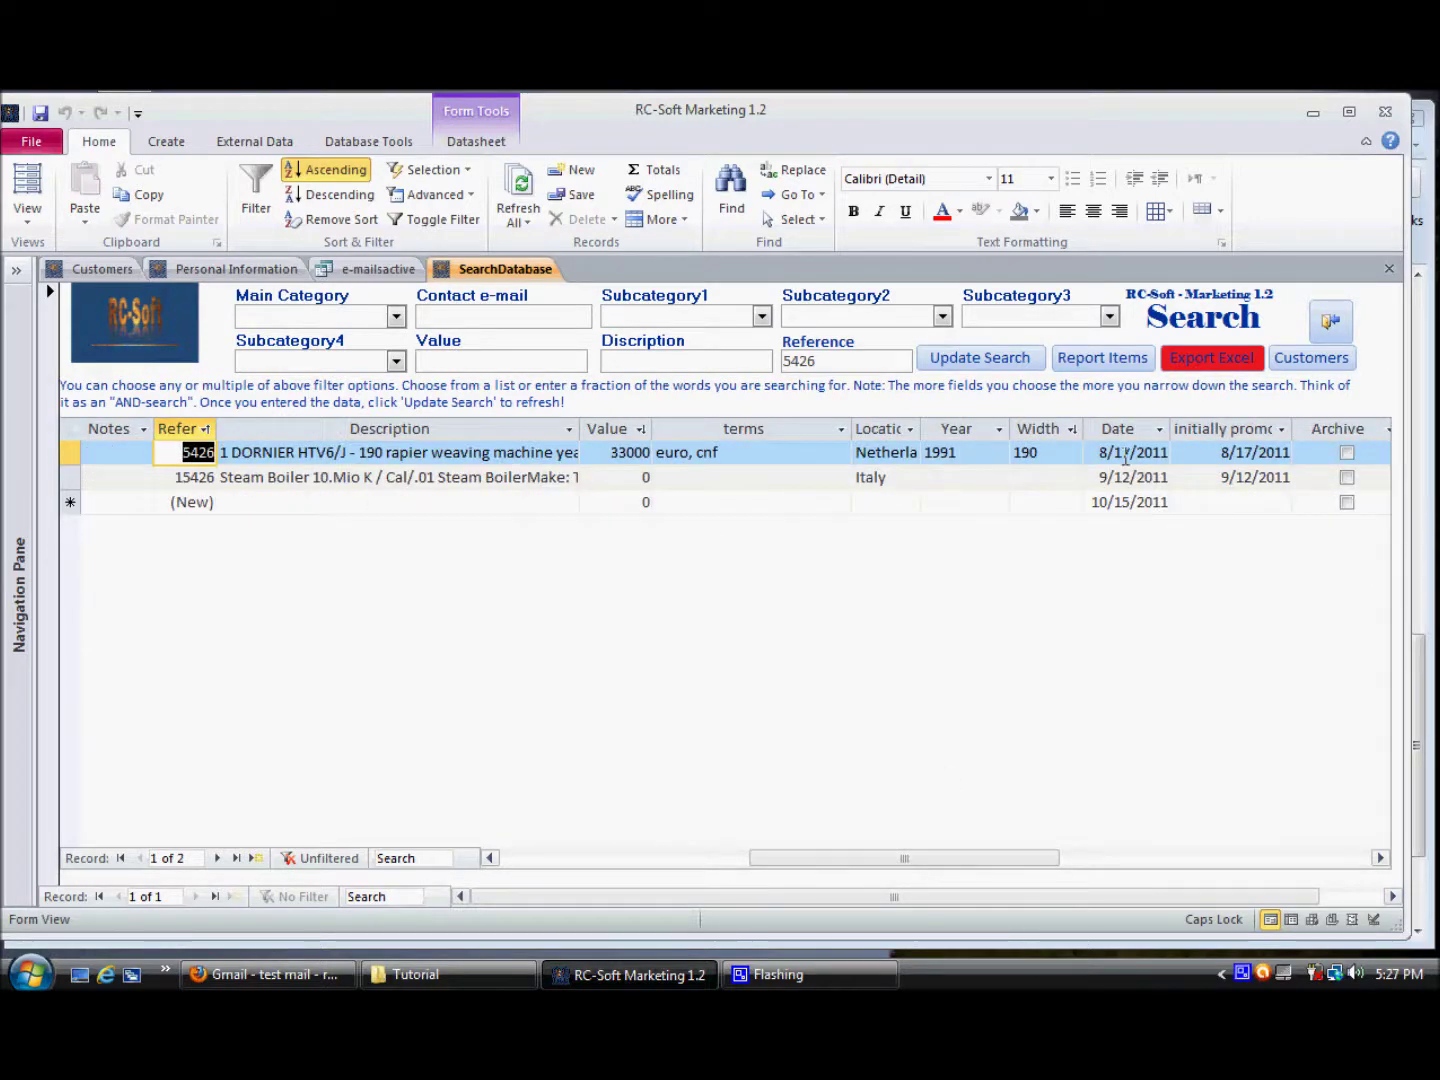
pyautogui.click(1096, 451)
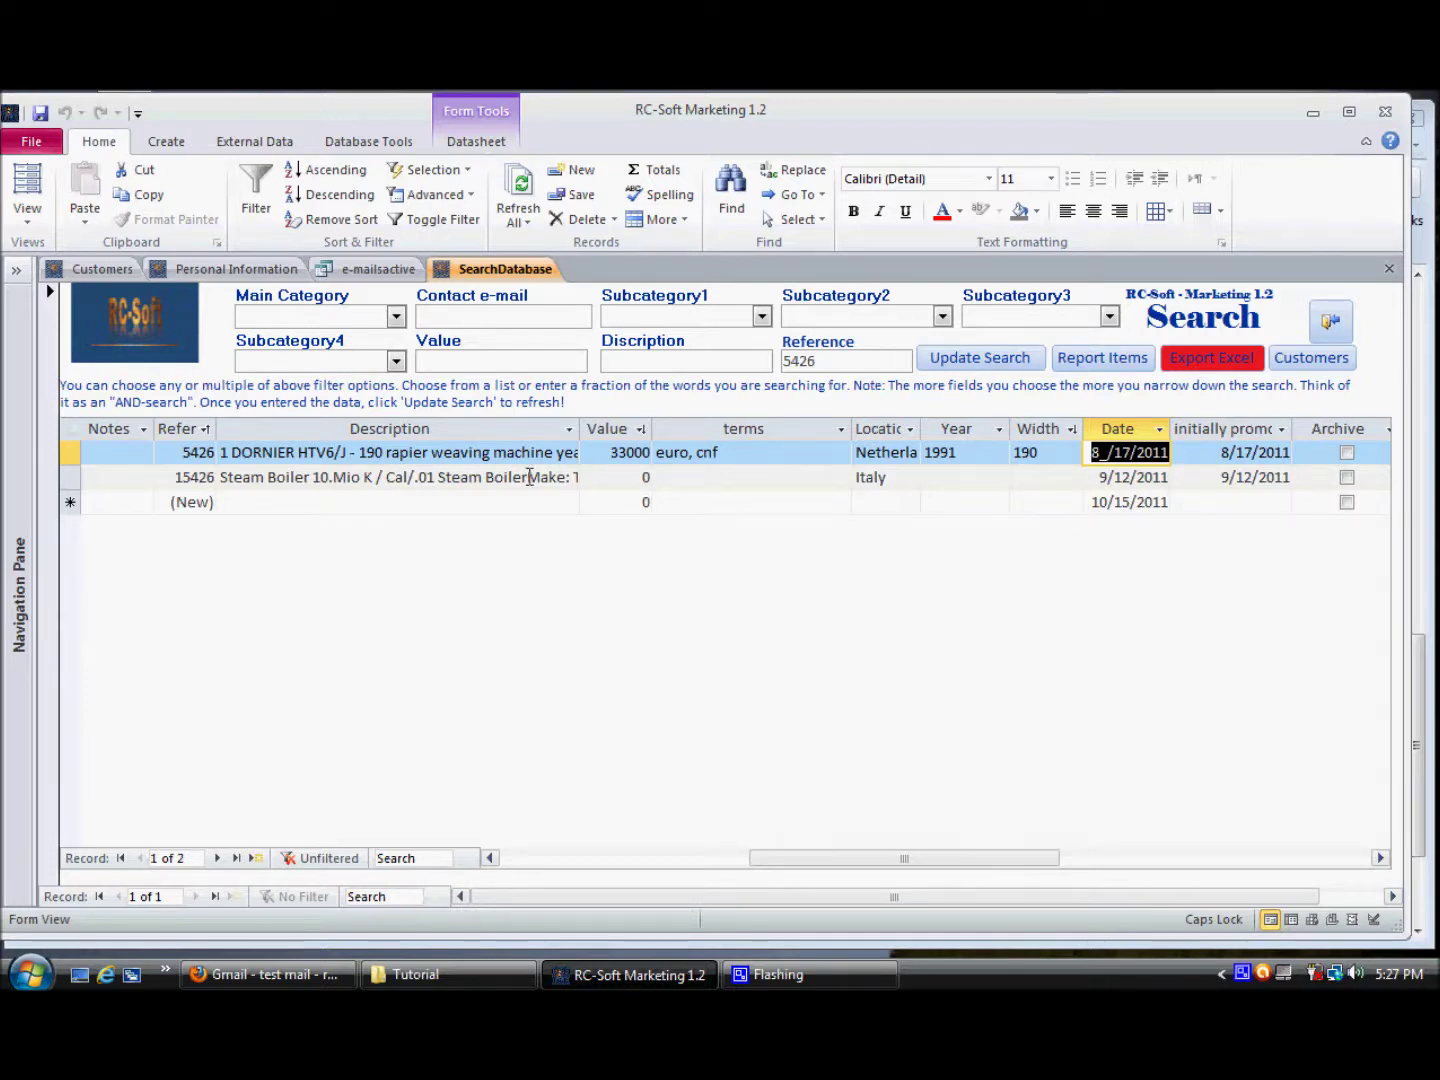
pyautogui.click(106, 269)
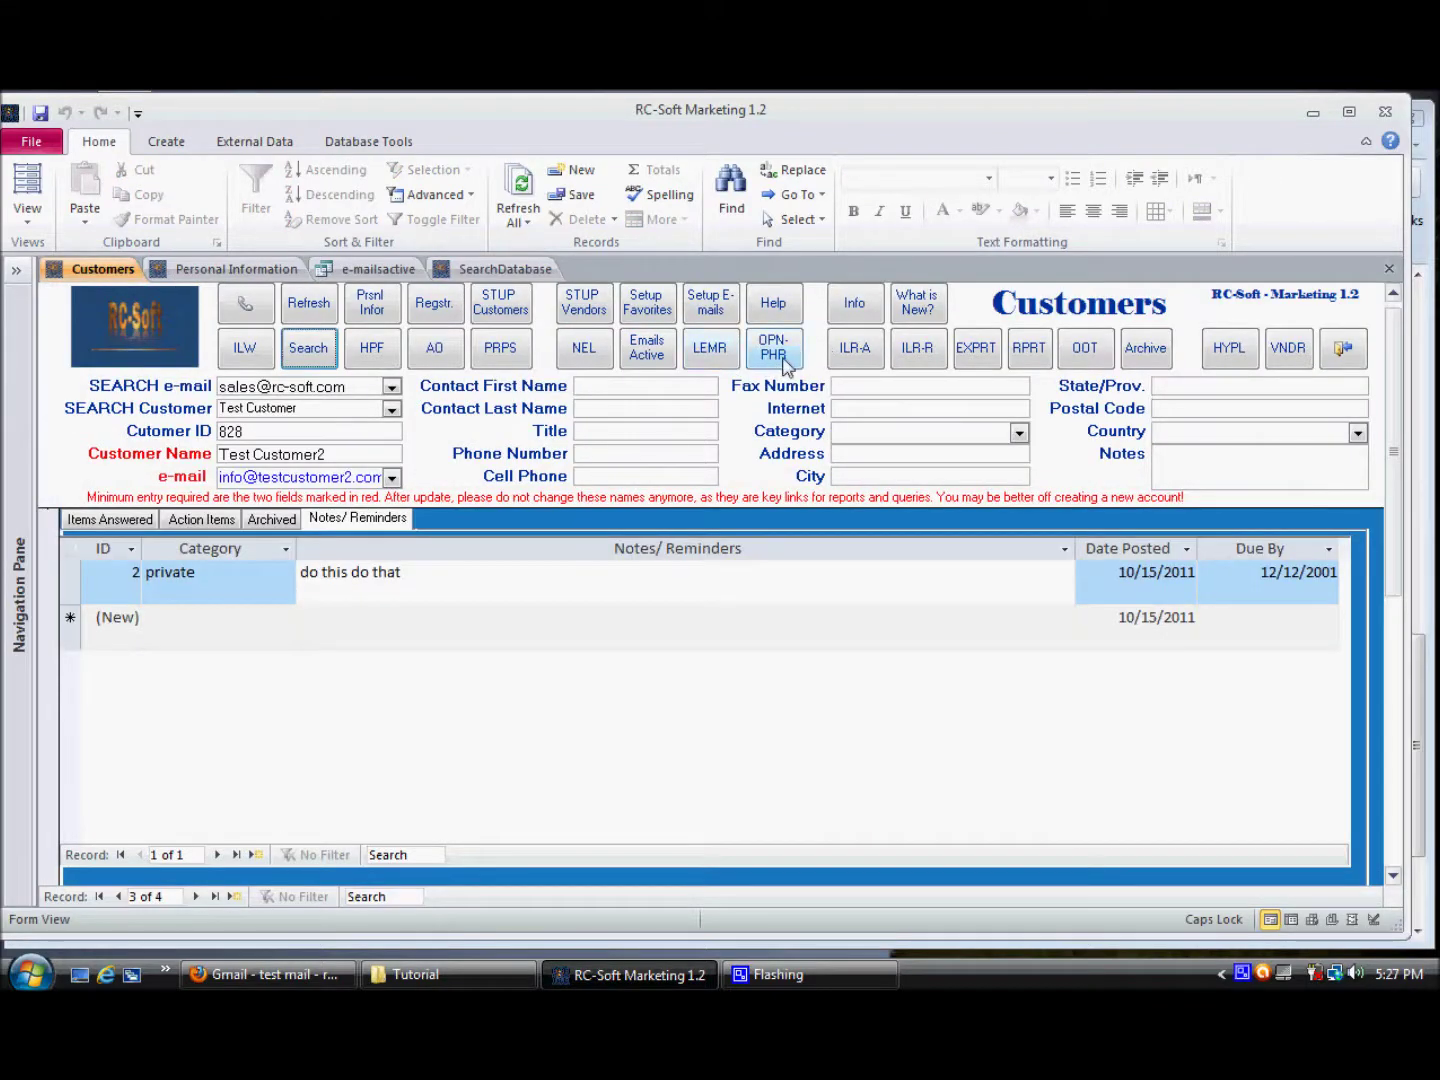
# Open the ILR-R item listings report, look through its export formats and close the report without exporting.
pyautogui.click(917, 349)
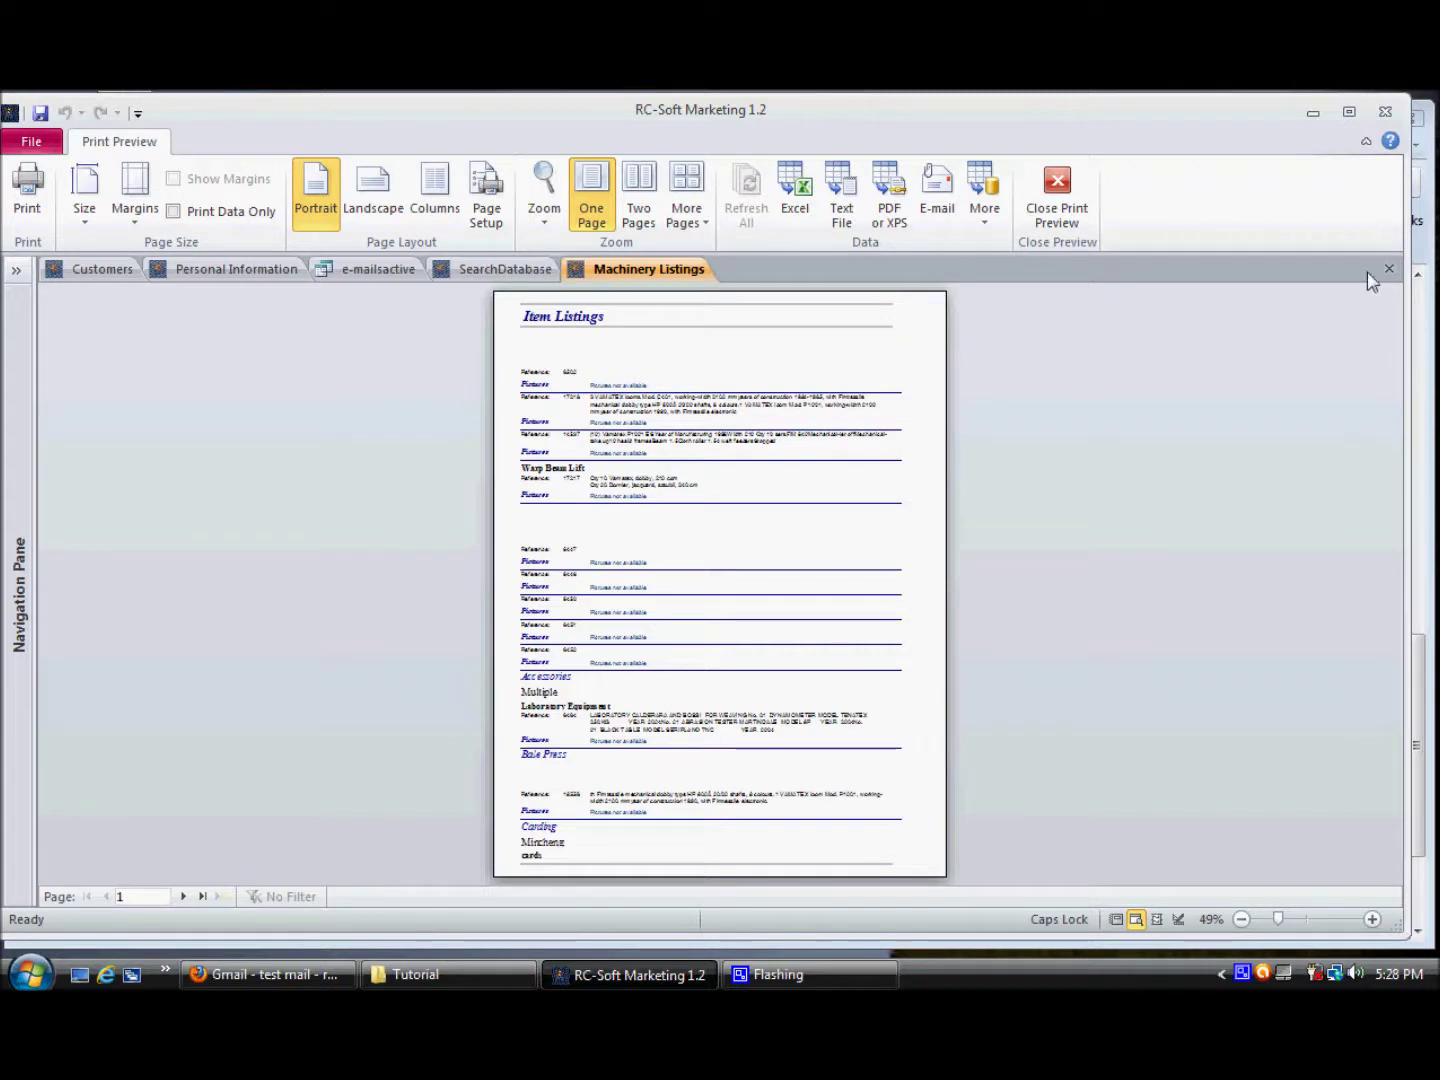
pyautogui.rightClick(789, 505)
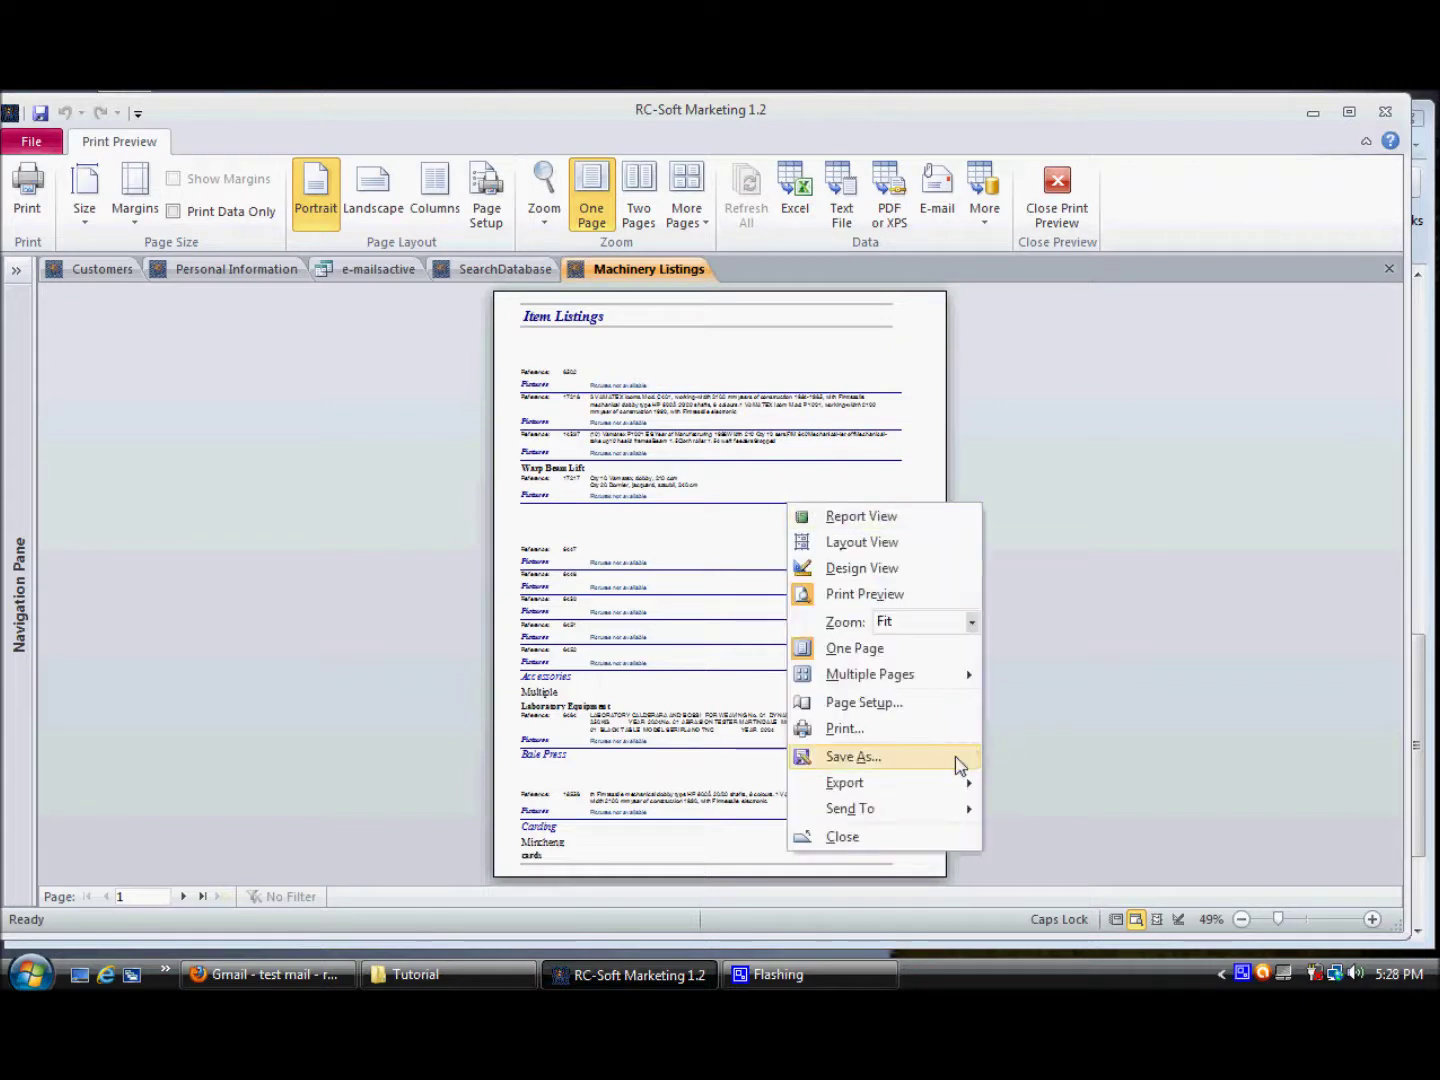
pyautogui.moveTo(918, 786)
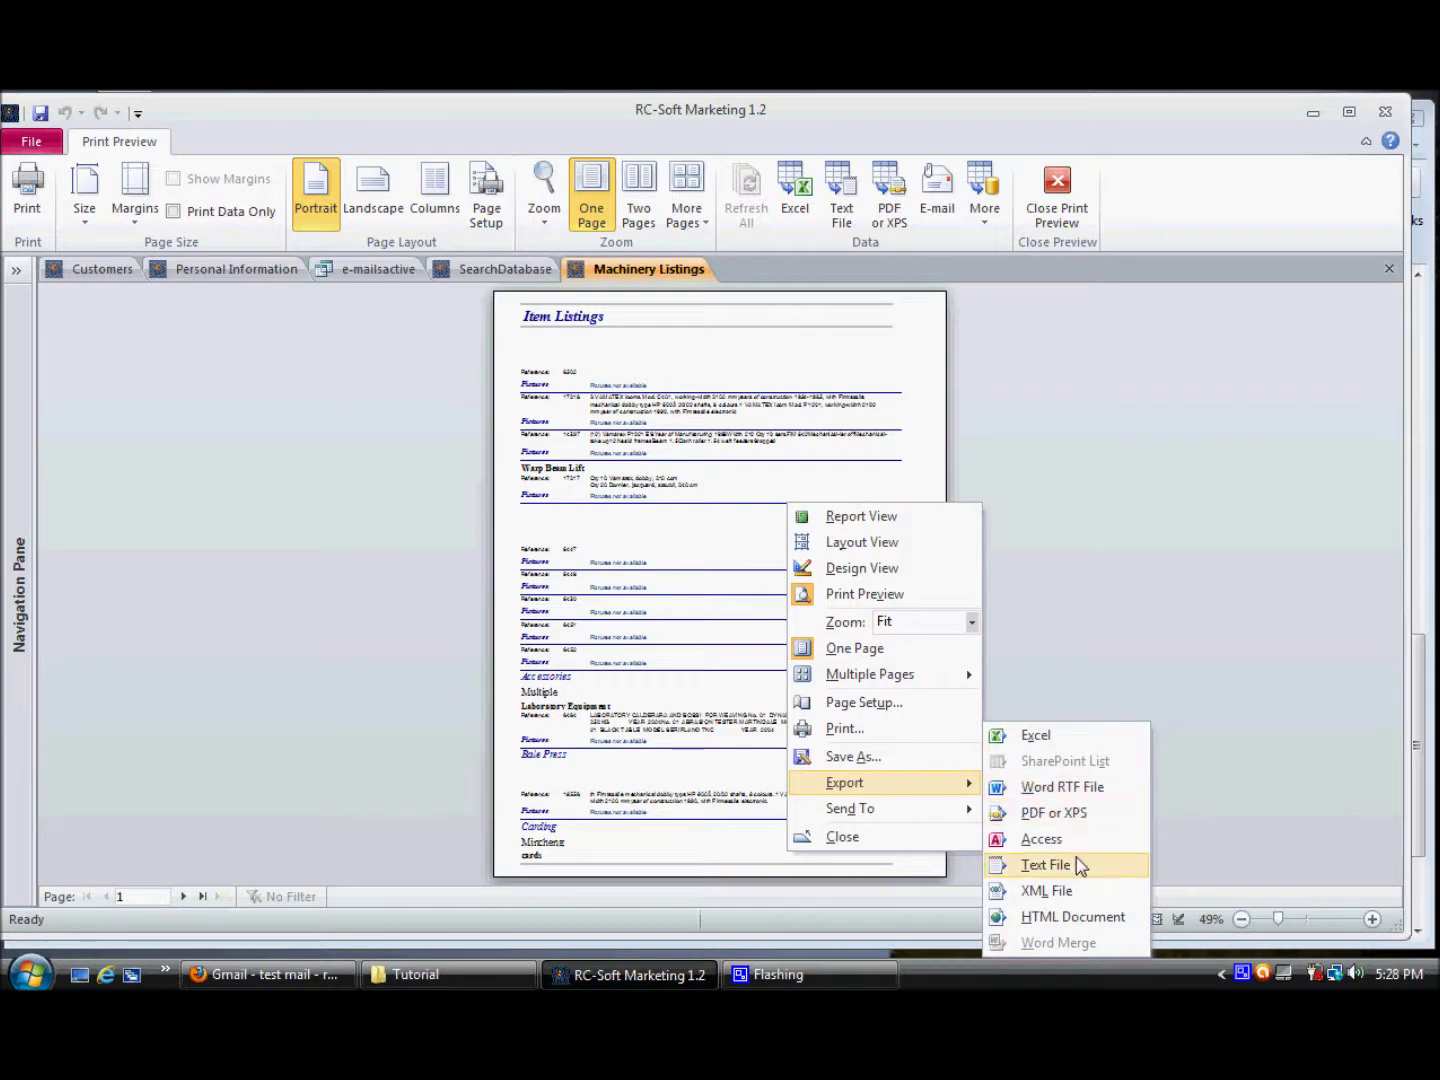
pyautogui.click(1389, 267)
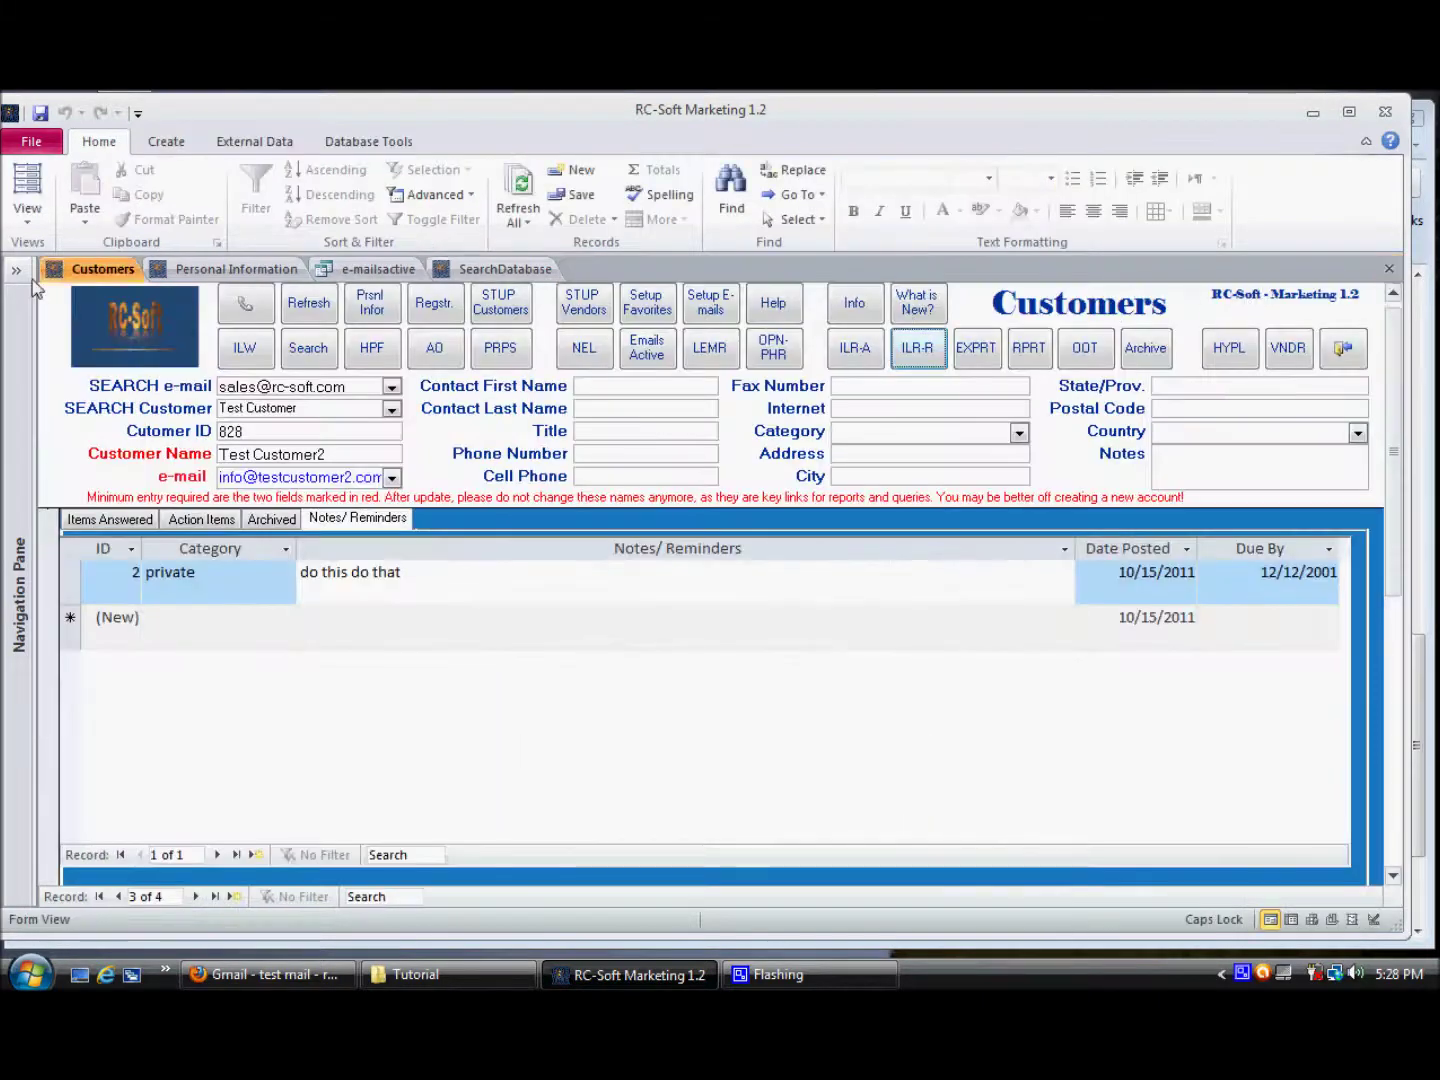
# Generate the item report from the Reference 5426 database search, check its export formats and close the report.
pyautogui.click(318, 349)
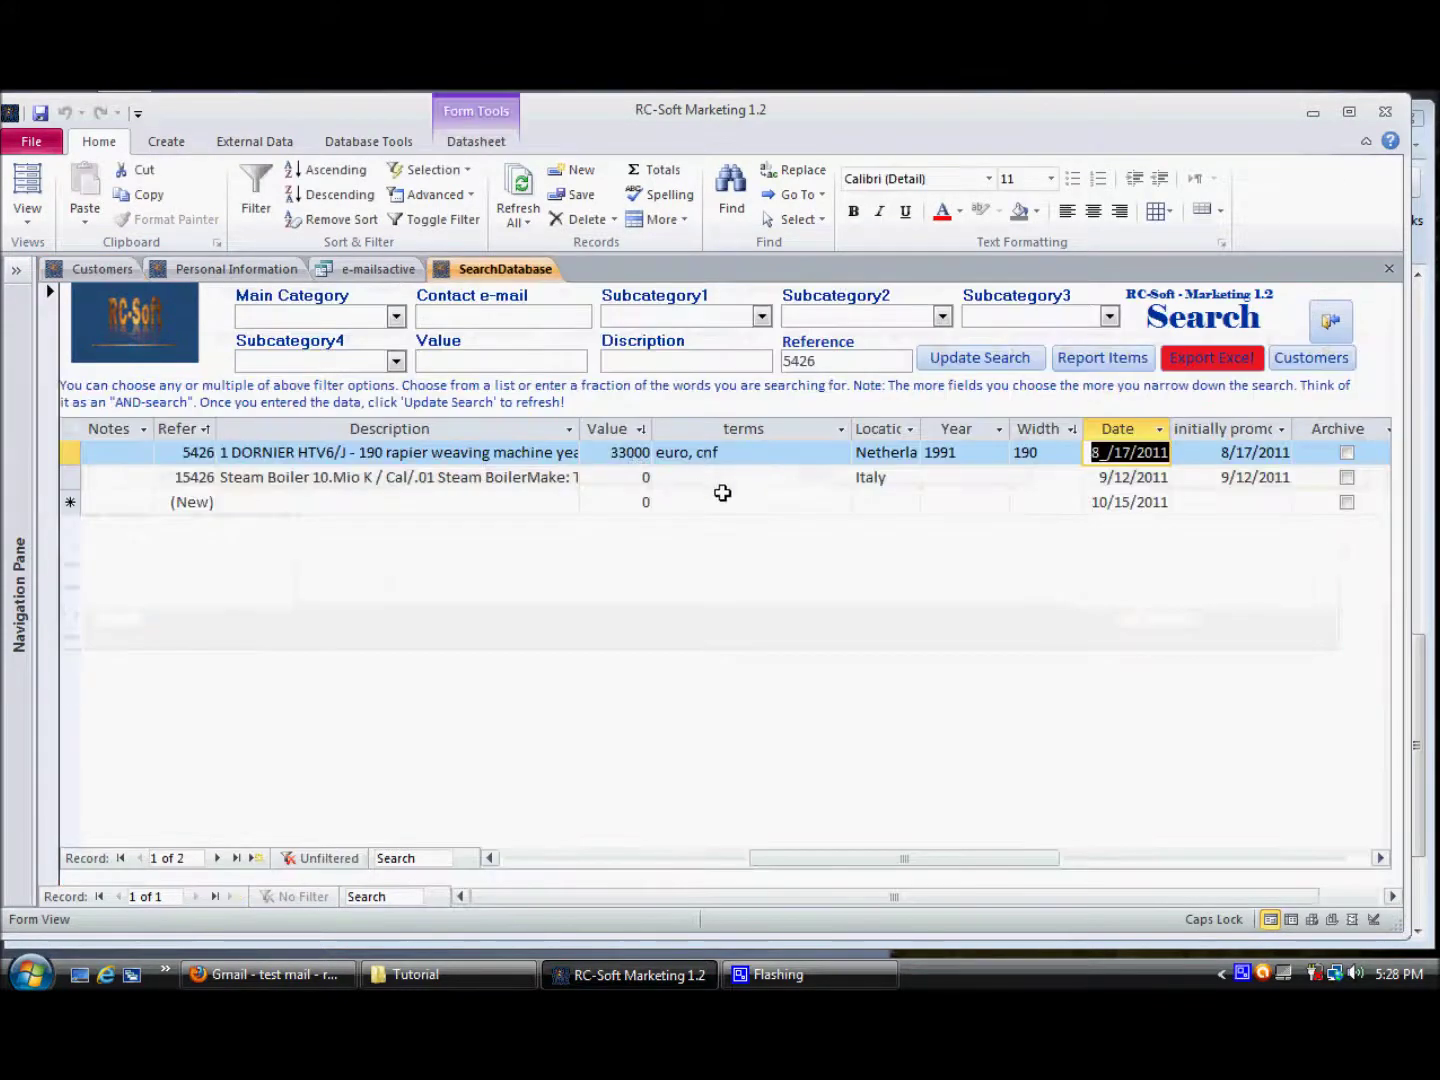
pyautogui.click(1071, 362)
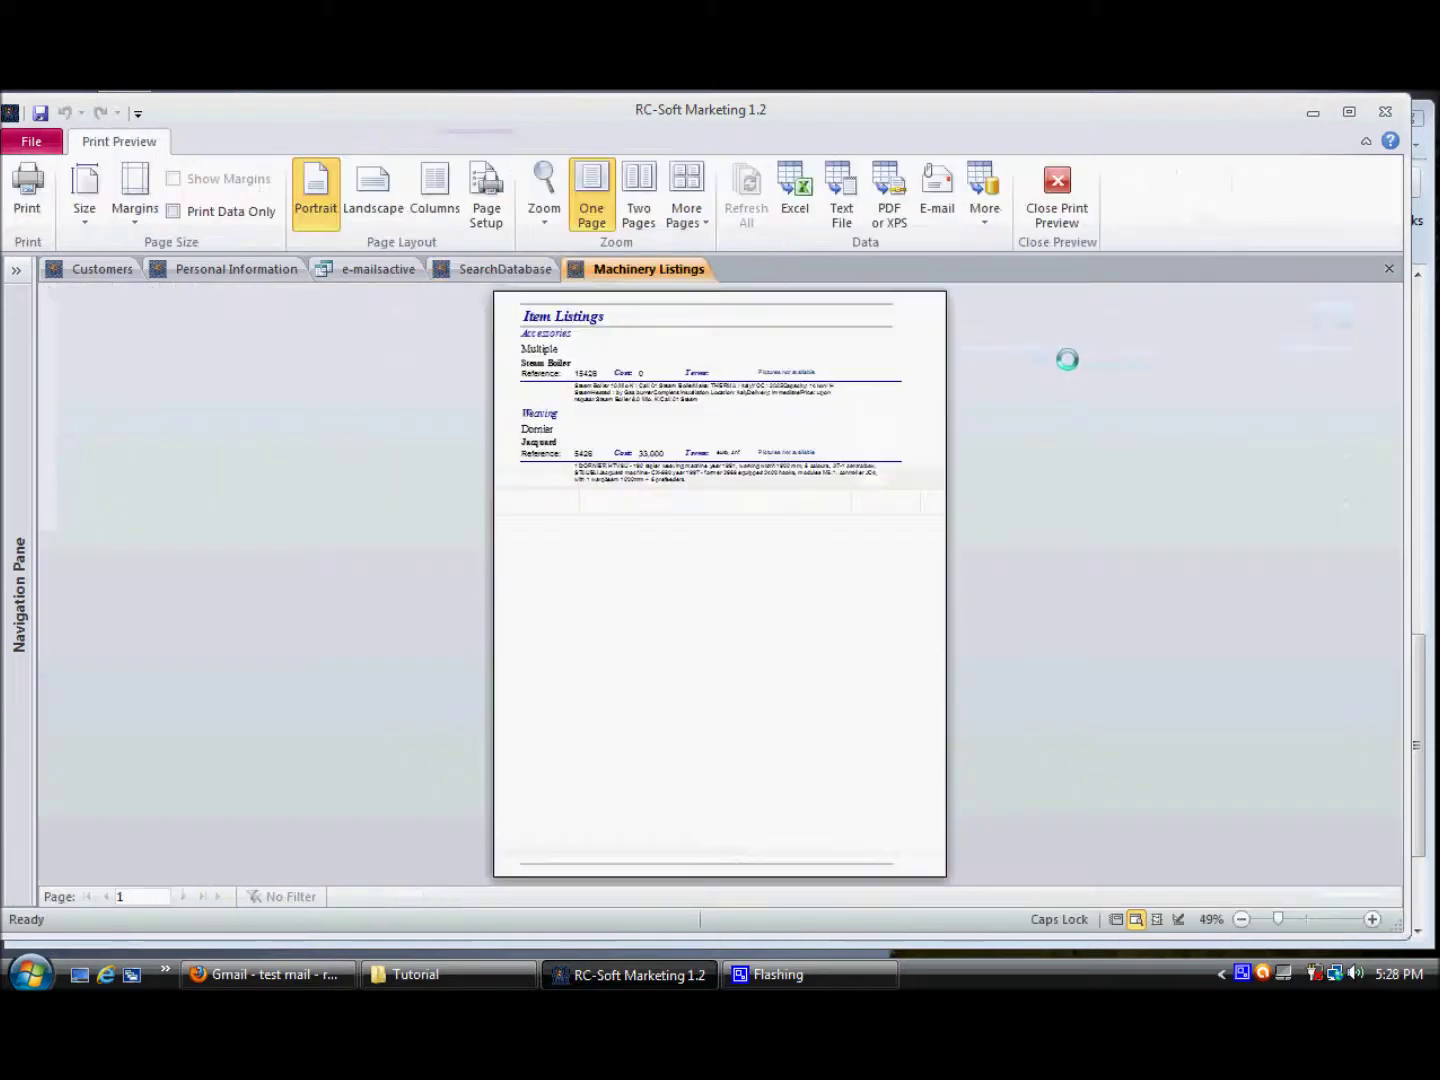
pyautogui.rightClick(723, 423)
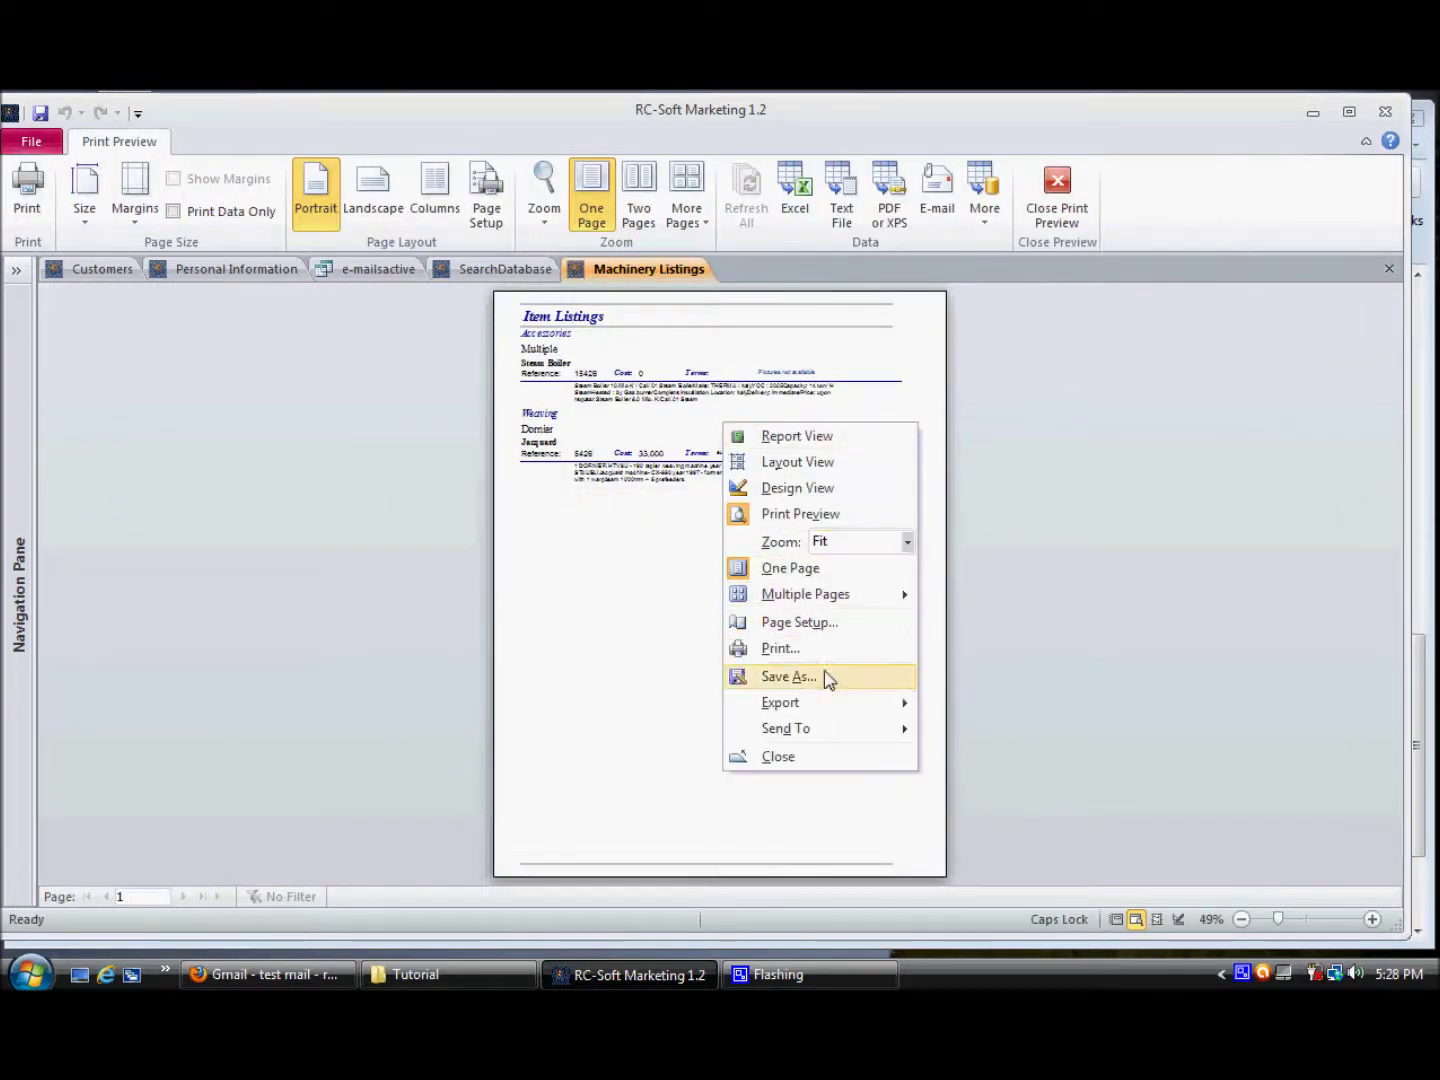
pyautogui.moveTo(860, 701)
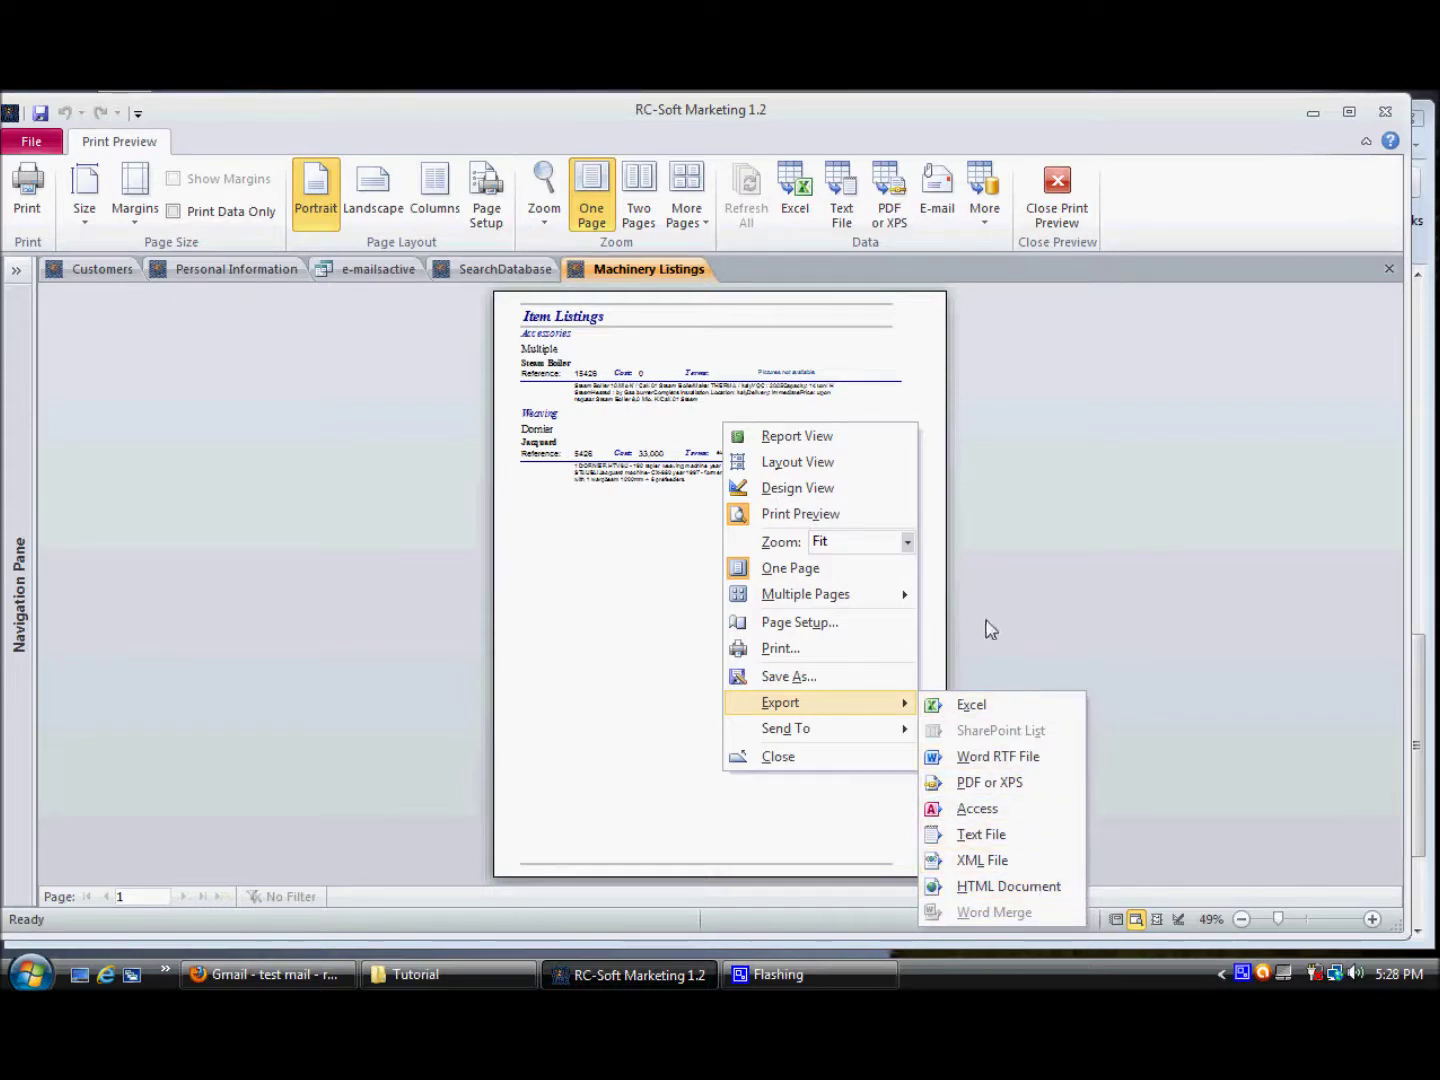
pyautogui.click(1386, 272)
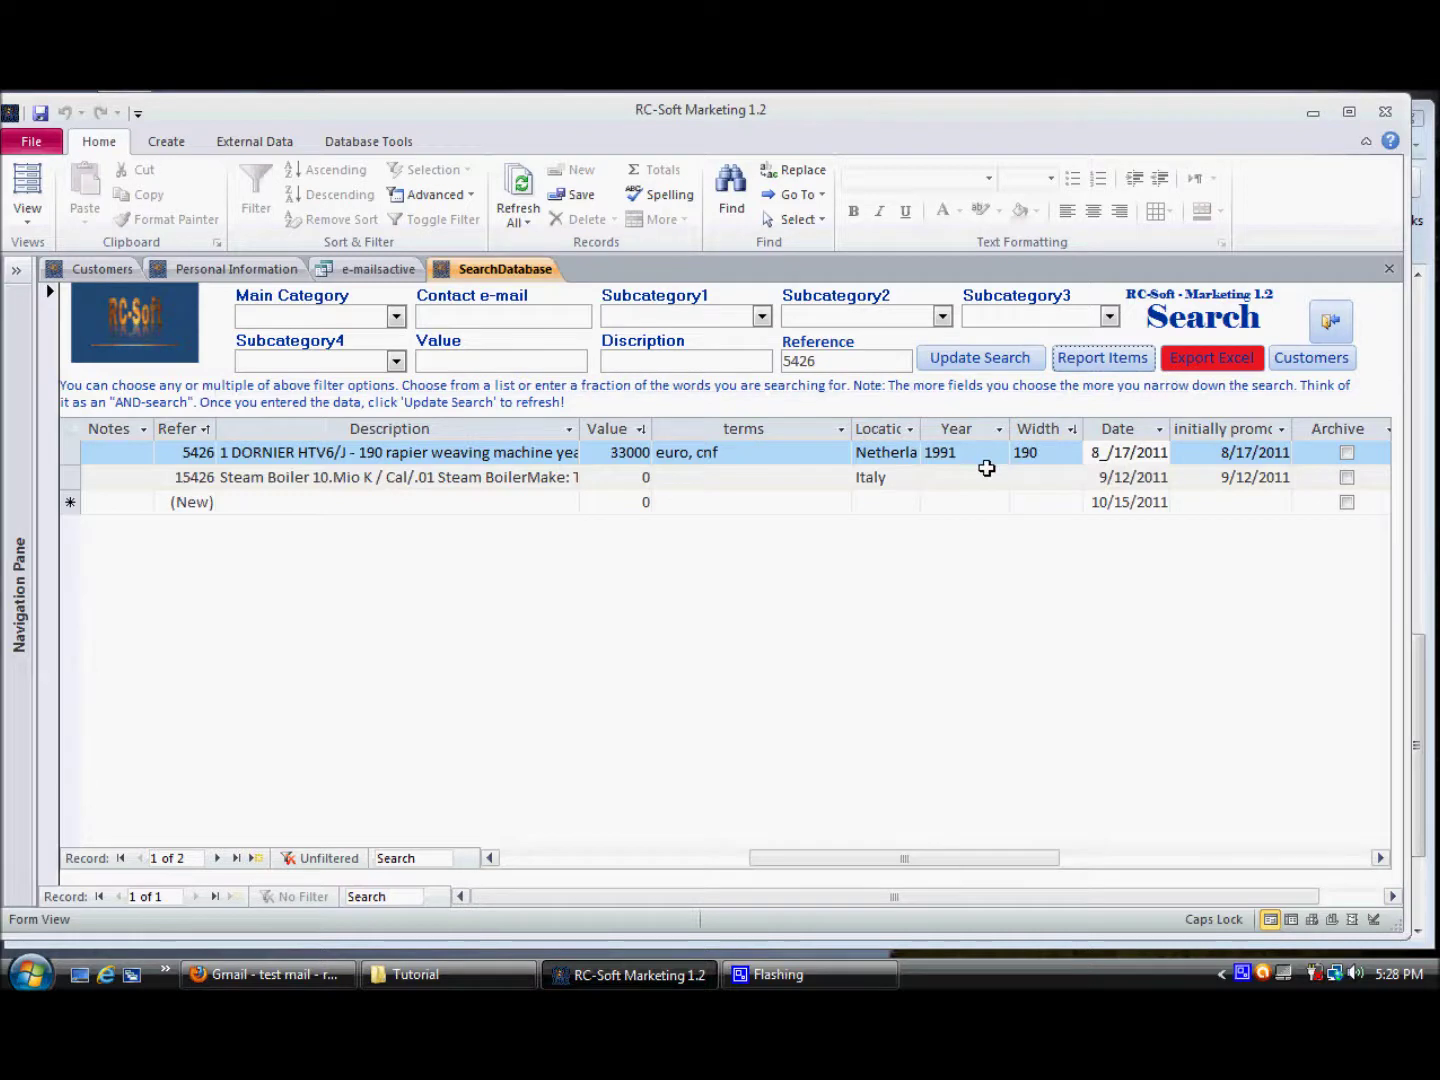
# Close the database search and place the cursor in the Customers form's empty Title field.
pyautogui.click(1210, 361)
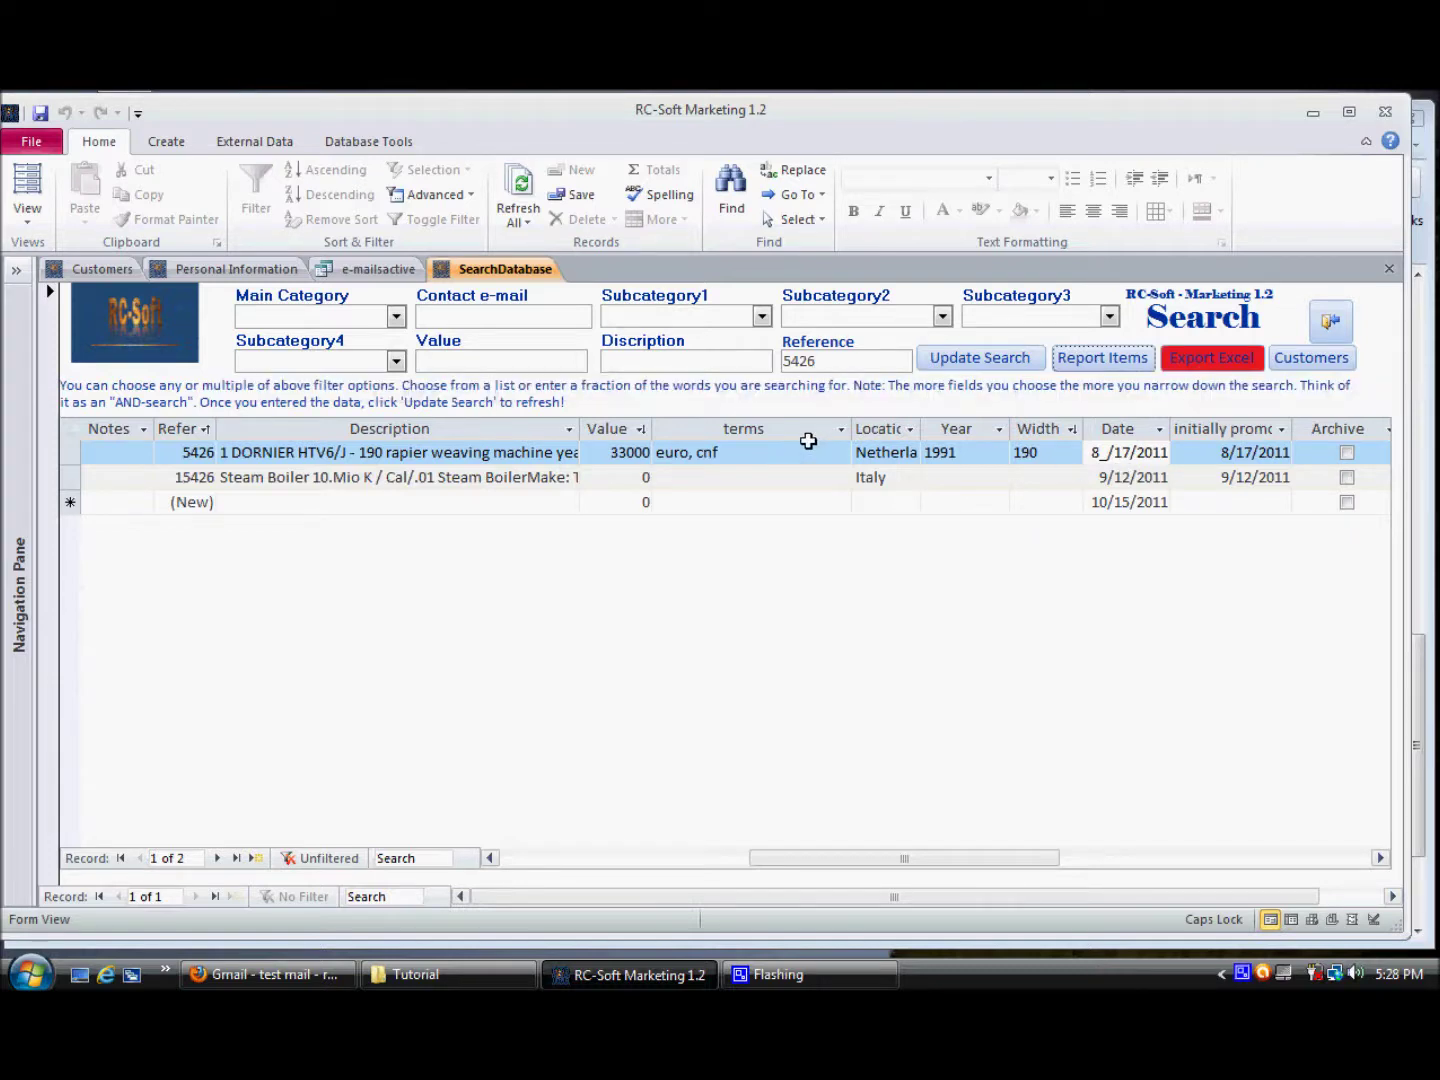
pyautogui.click(1331, 321)
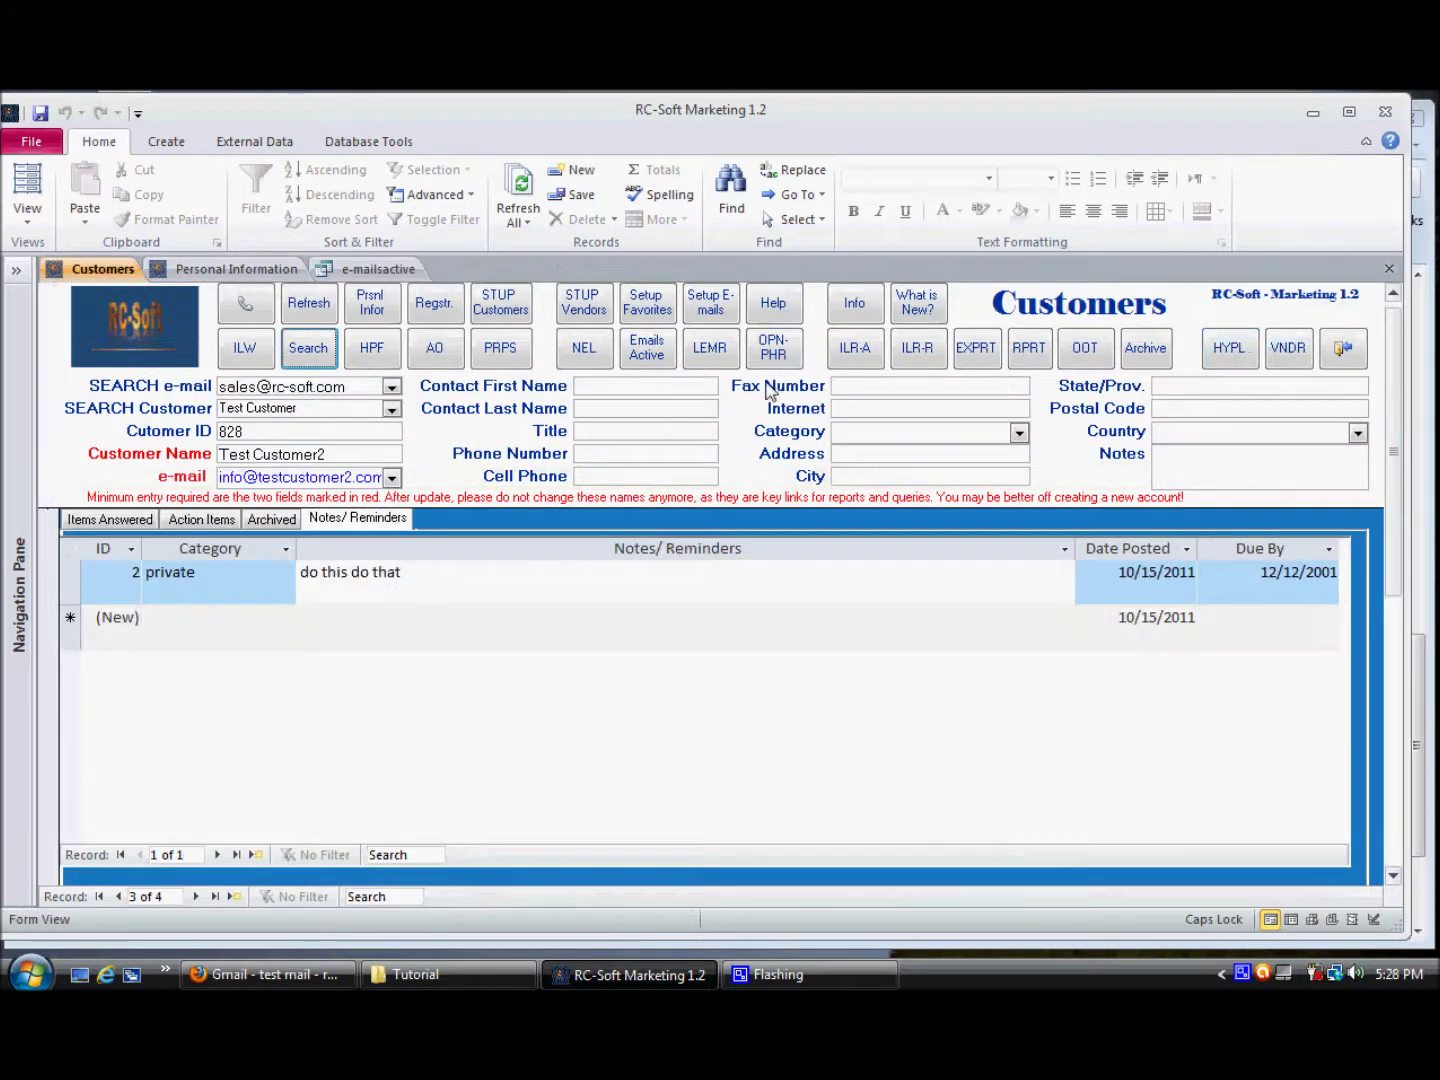
pyautogui.click(604, 431)
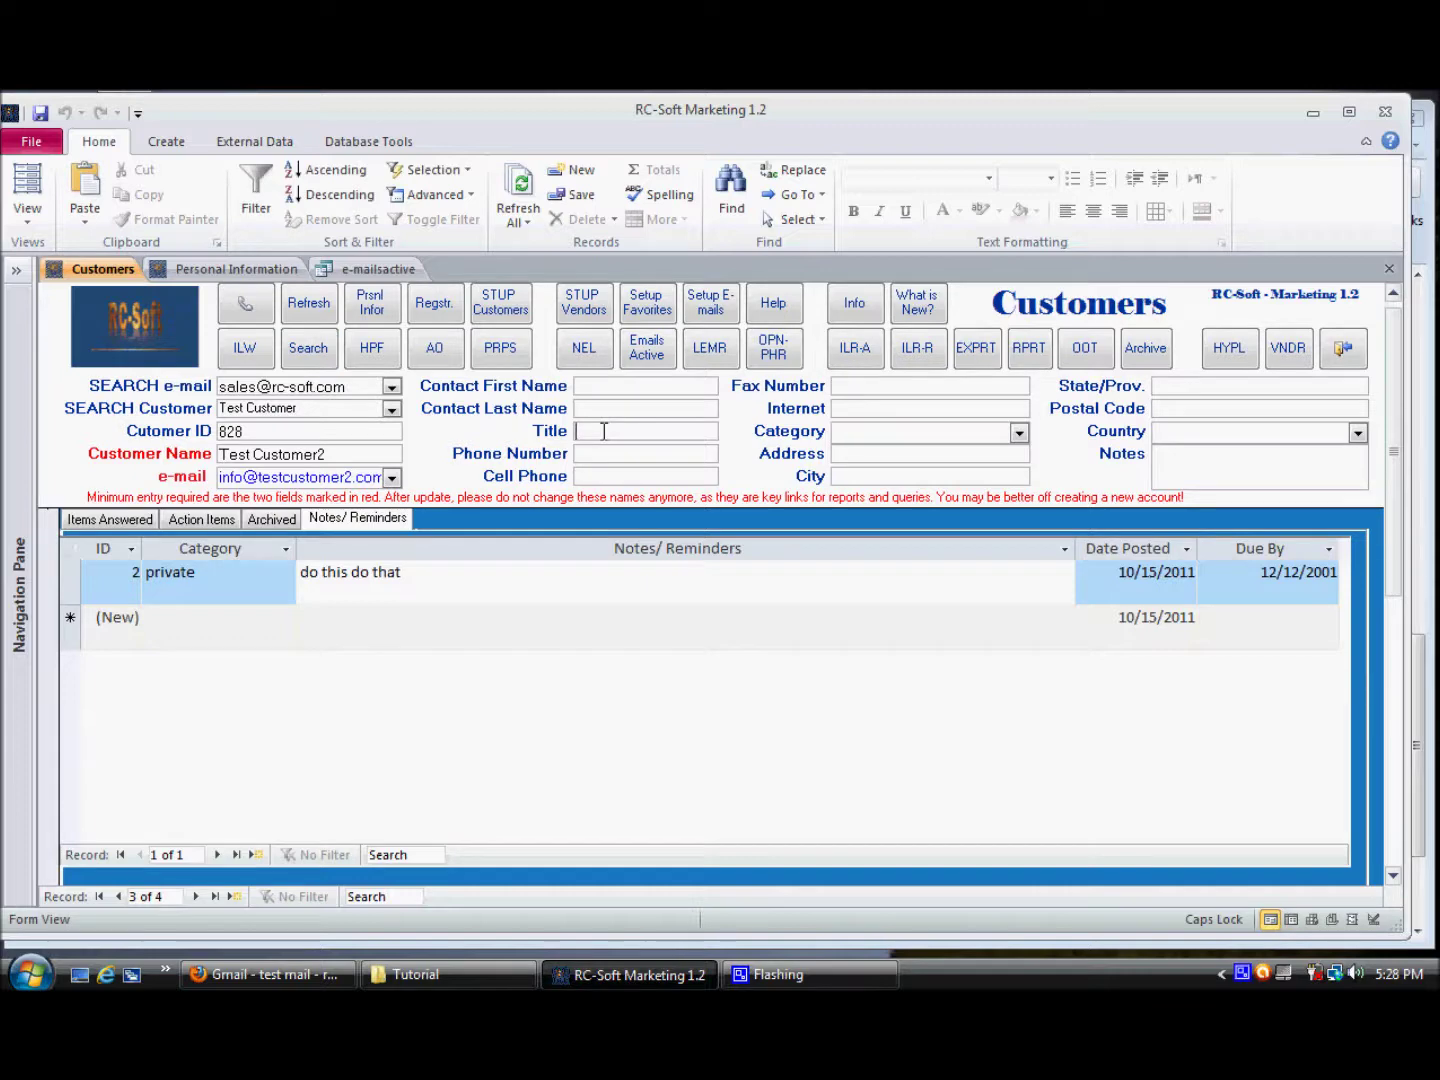